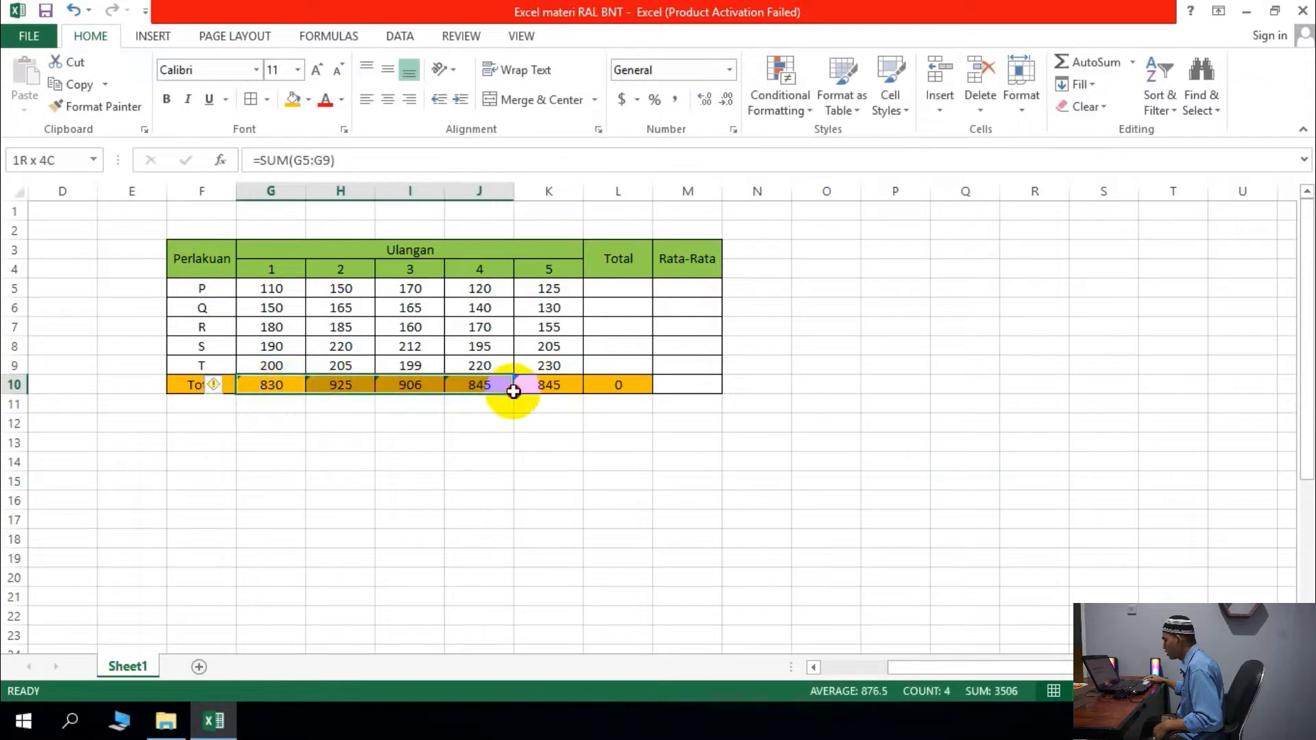
# Clear the formulas from the bottom Total row, cells G10 through L10.
pyautogui.press('Delete')
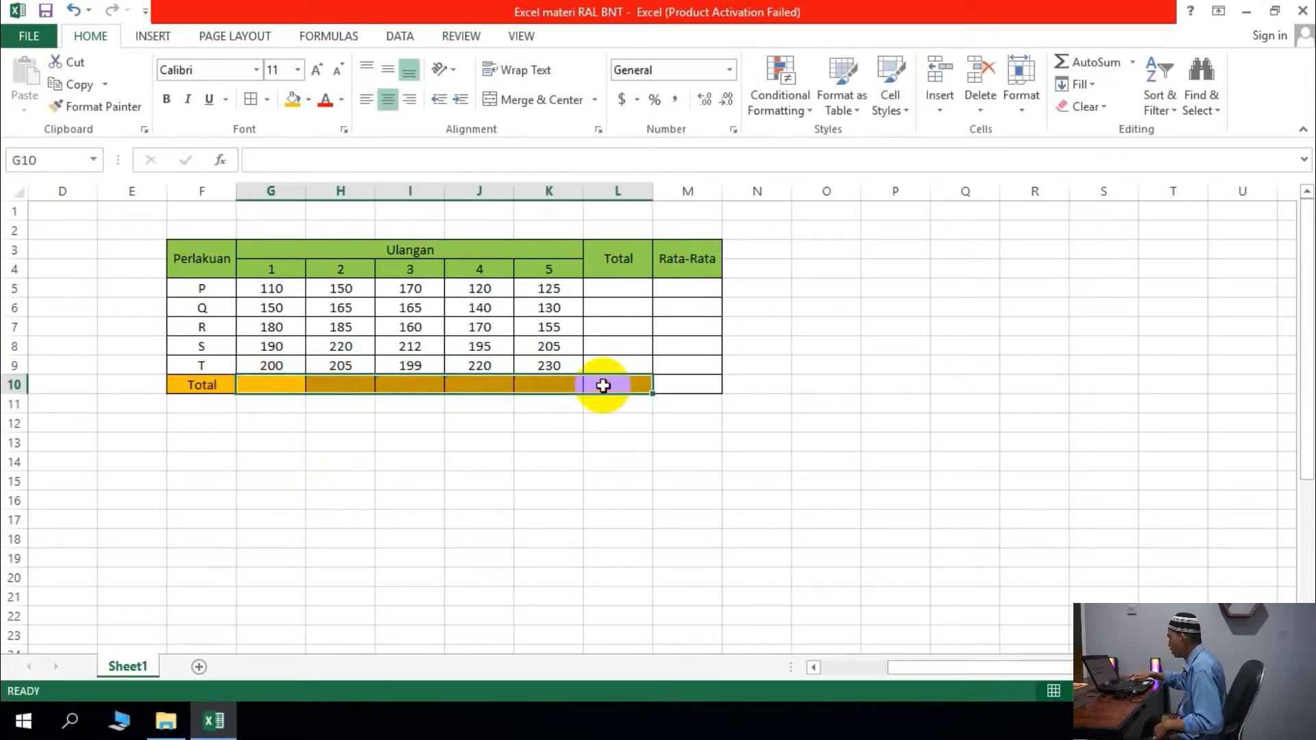
pyautogui.click(670, 564)
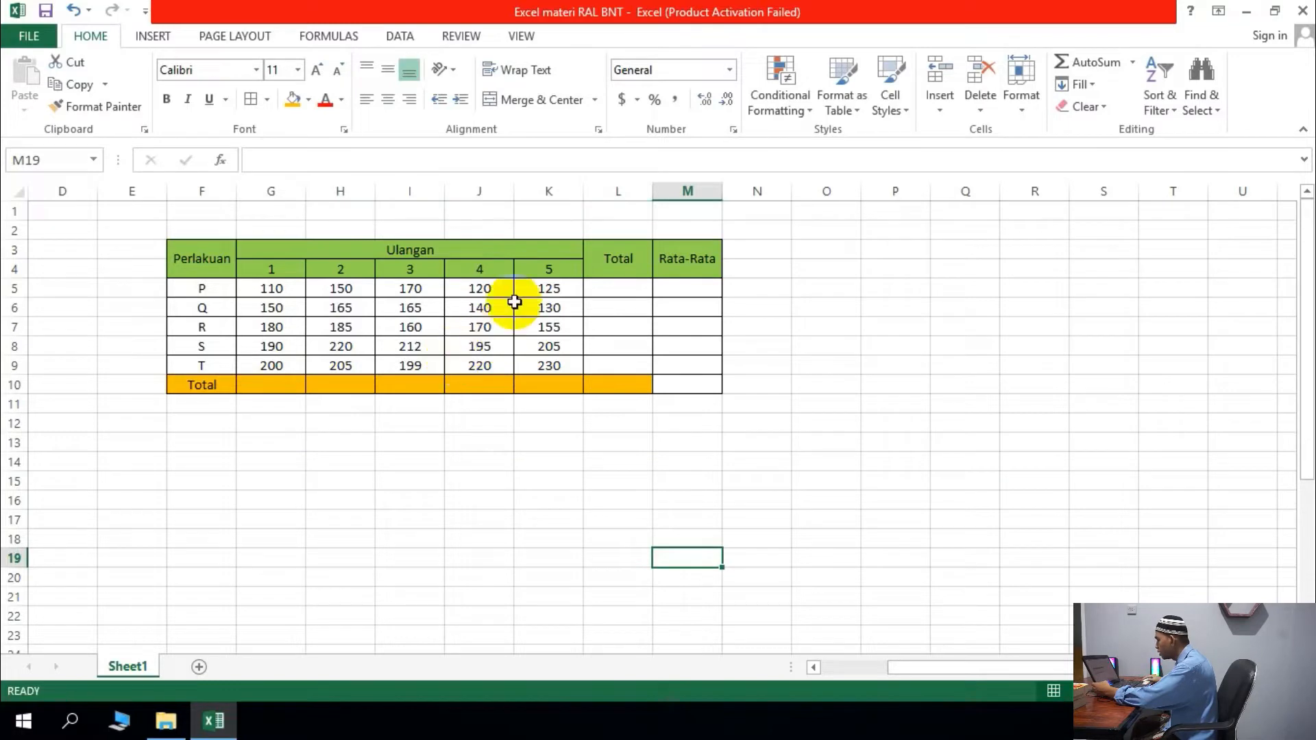
# Examine the table's layout: the whole range, the Perlakuan column, the Ulangan header and the data values in G5:K9.
pyautogui.moveTo(201, 260); pyautogui.dragTo(686, 381)
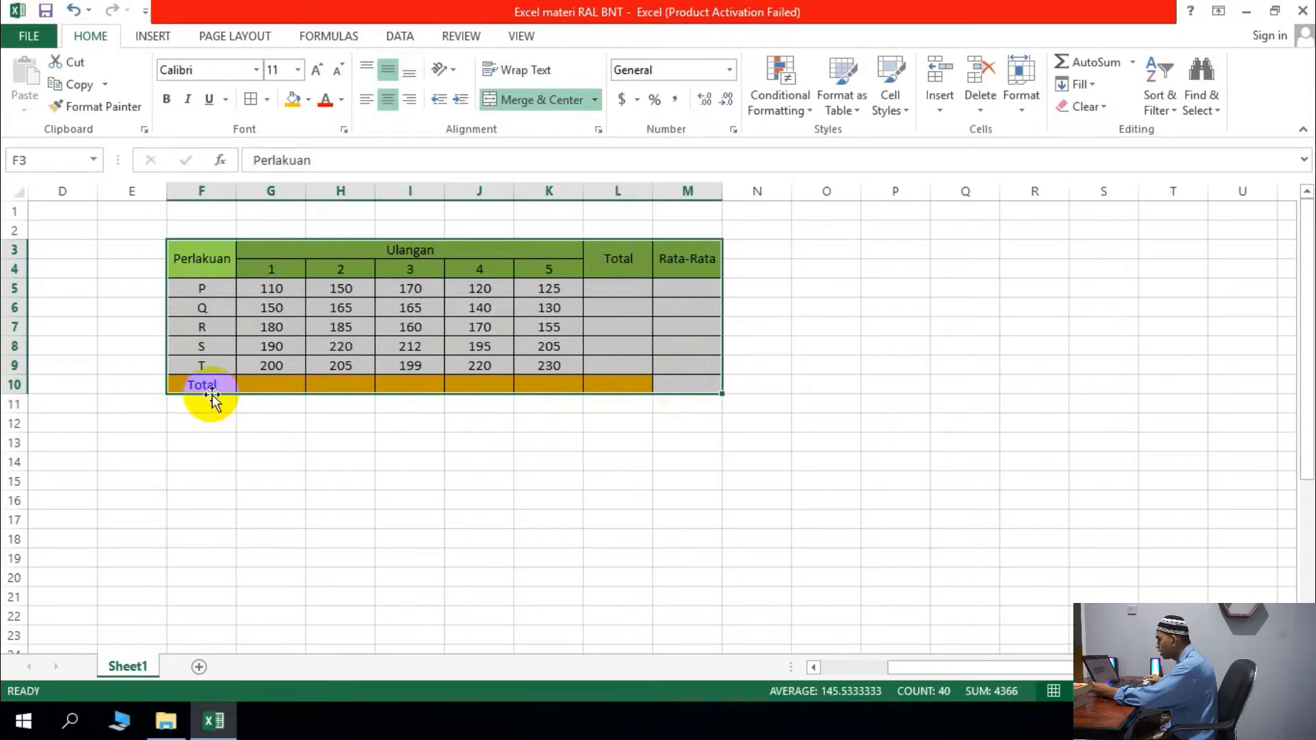
pyautogui.click(646, 451)
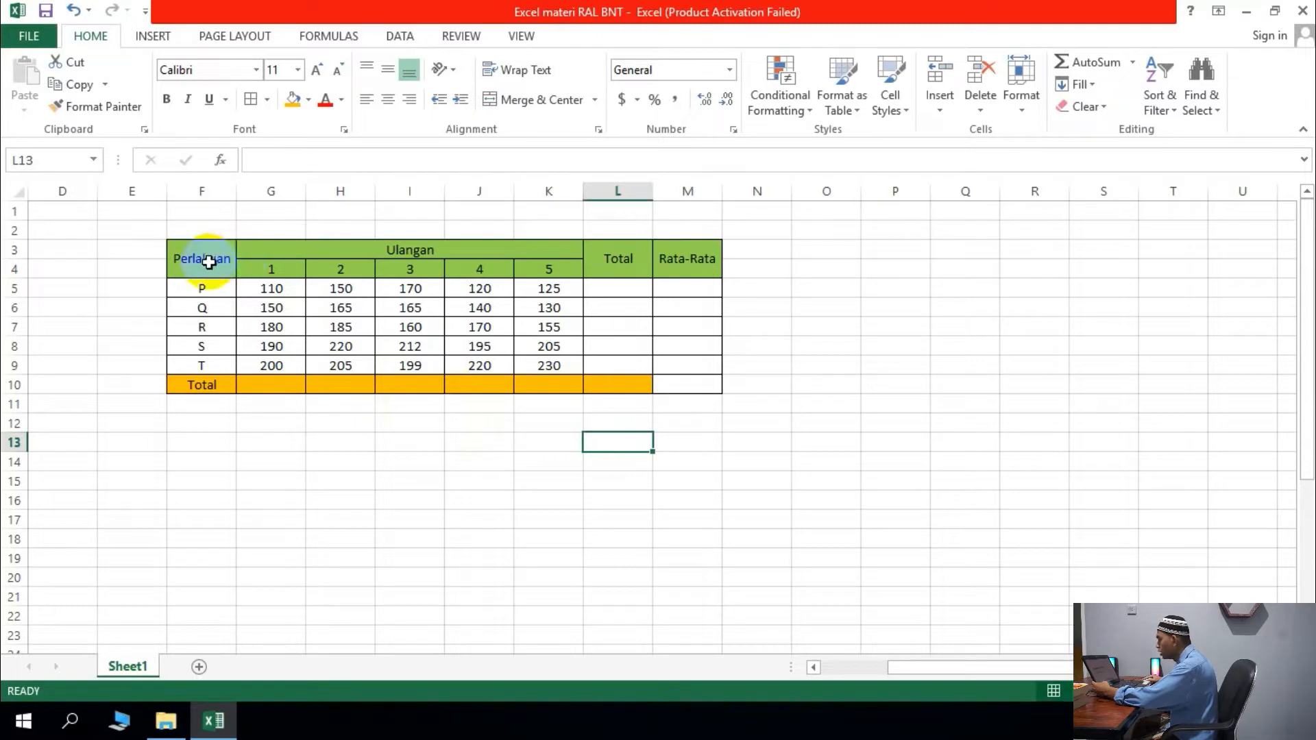
pyautogui.moveTo(213, 258); pyautogui.dragTo(214, 357)
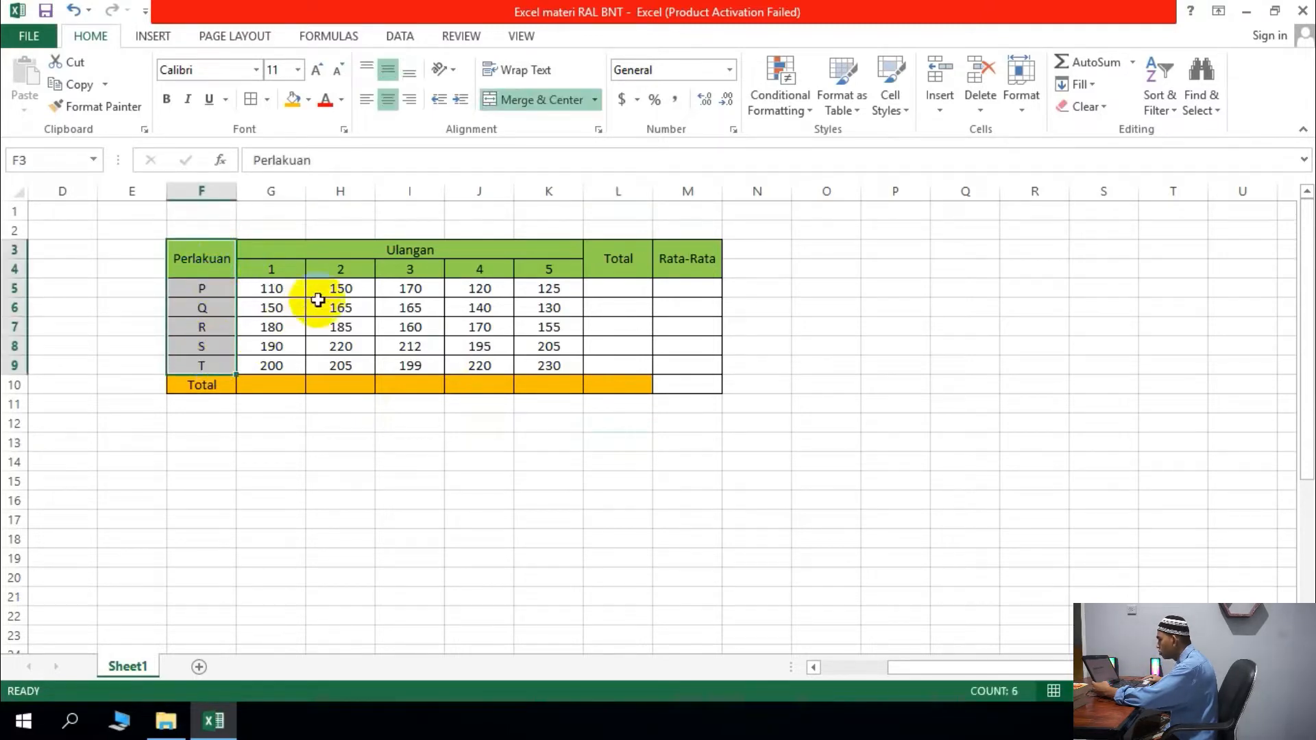
pyautogui.click(327, 251)
pyautogui.moveTo(265, 256); pyautogui.dragTo(421, 277)
pyautogui.click(835, 316)
pyautogui.click(599, 441)
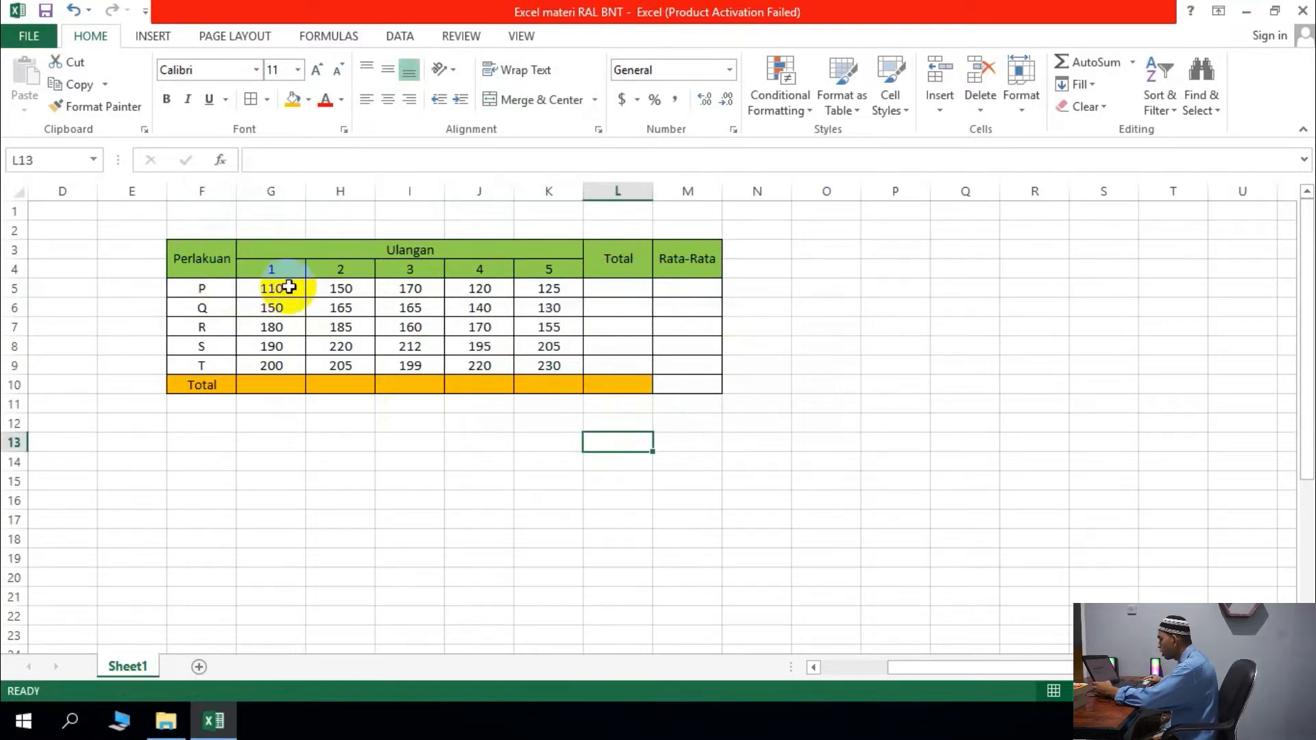
pyautogui.moveTo(289, 290); pyautogui.dragTo(555, 357)
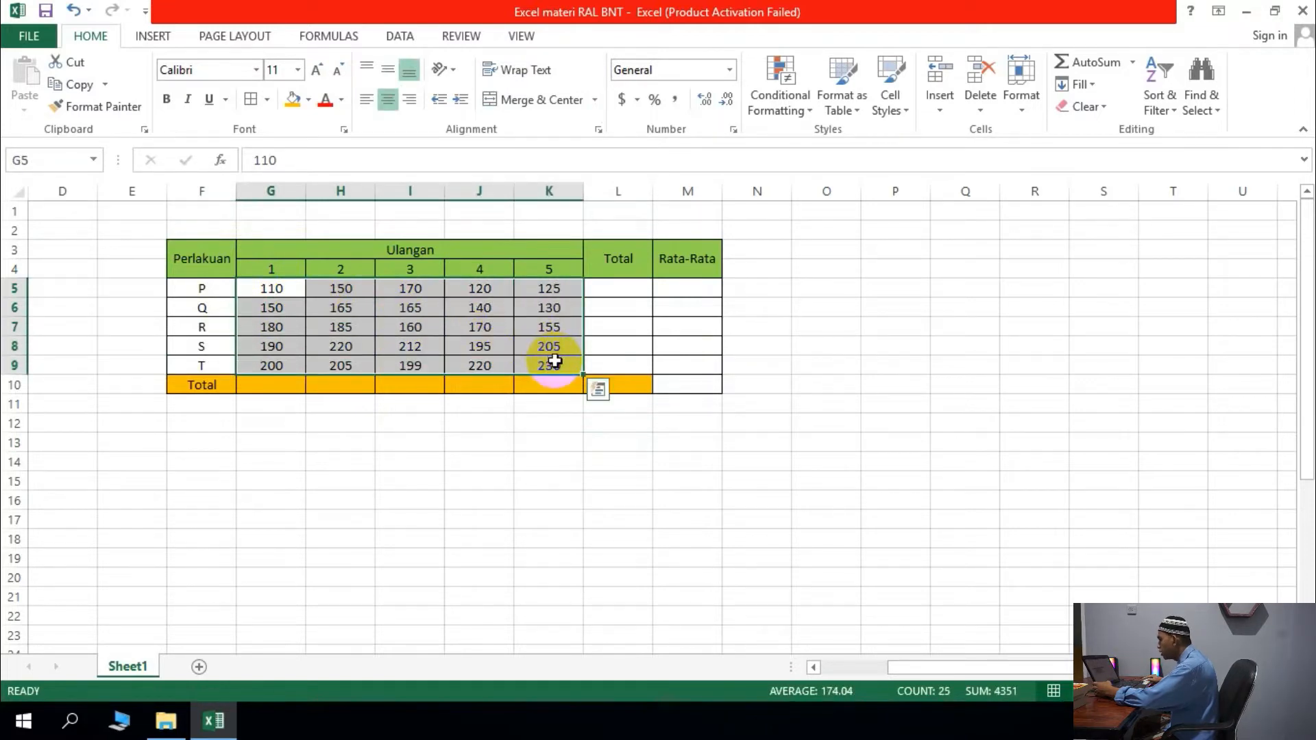
pyautogui.click(551, 462)
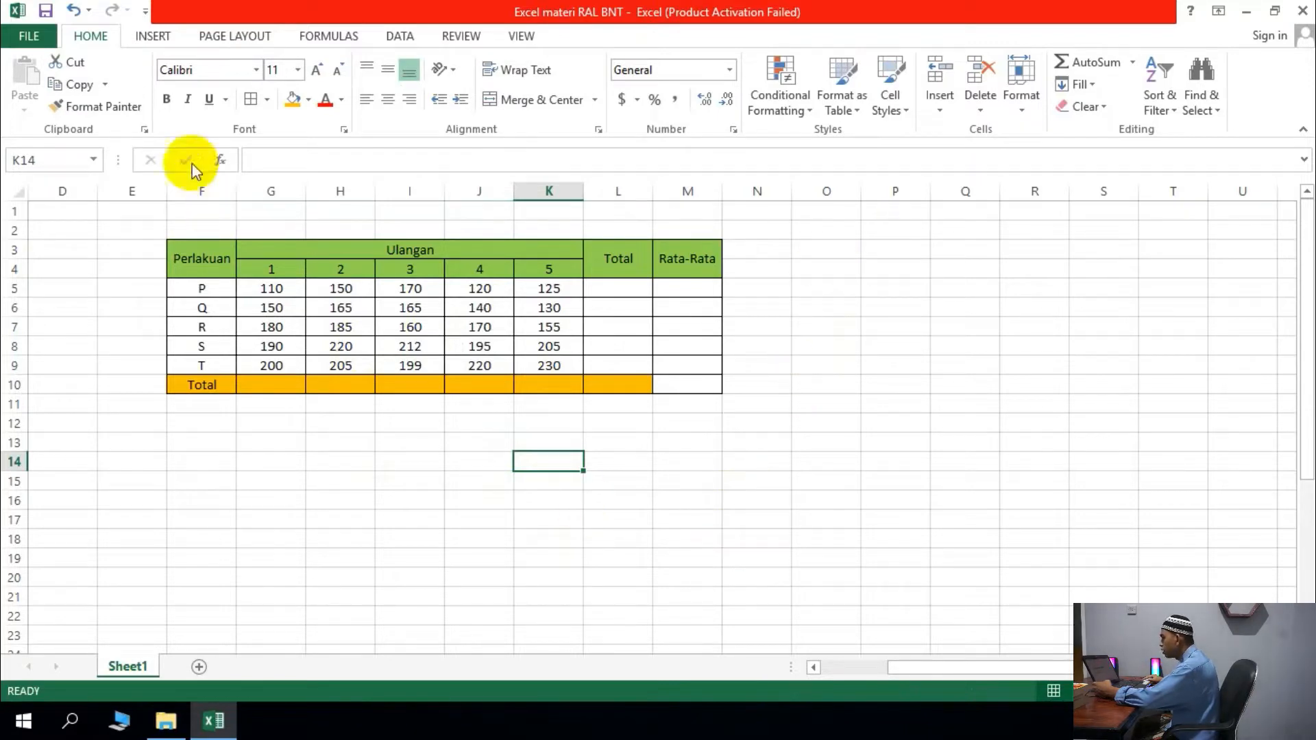
# Draw a rectangle about 2.29" wide and 0.6" high beside the table and add the text SUM to it.
pyautogui.click(155, 36)
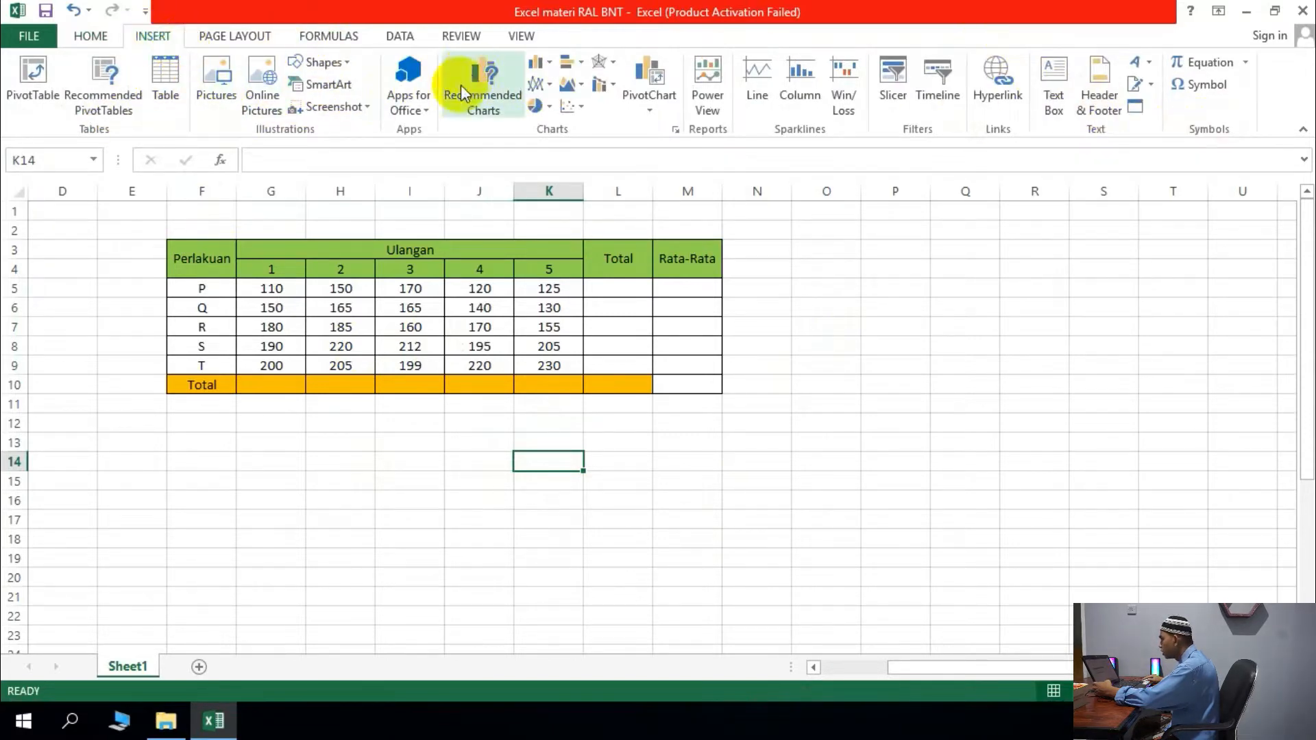
pyautogui.click(322, 61)
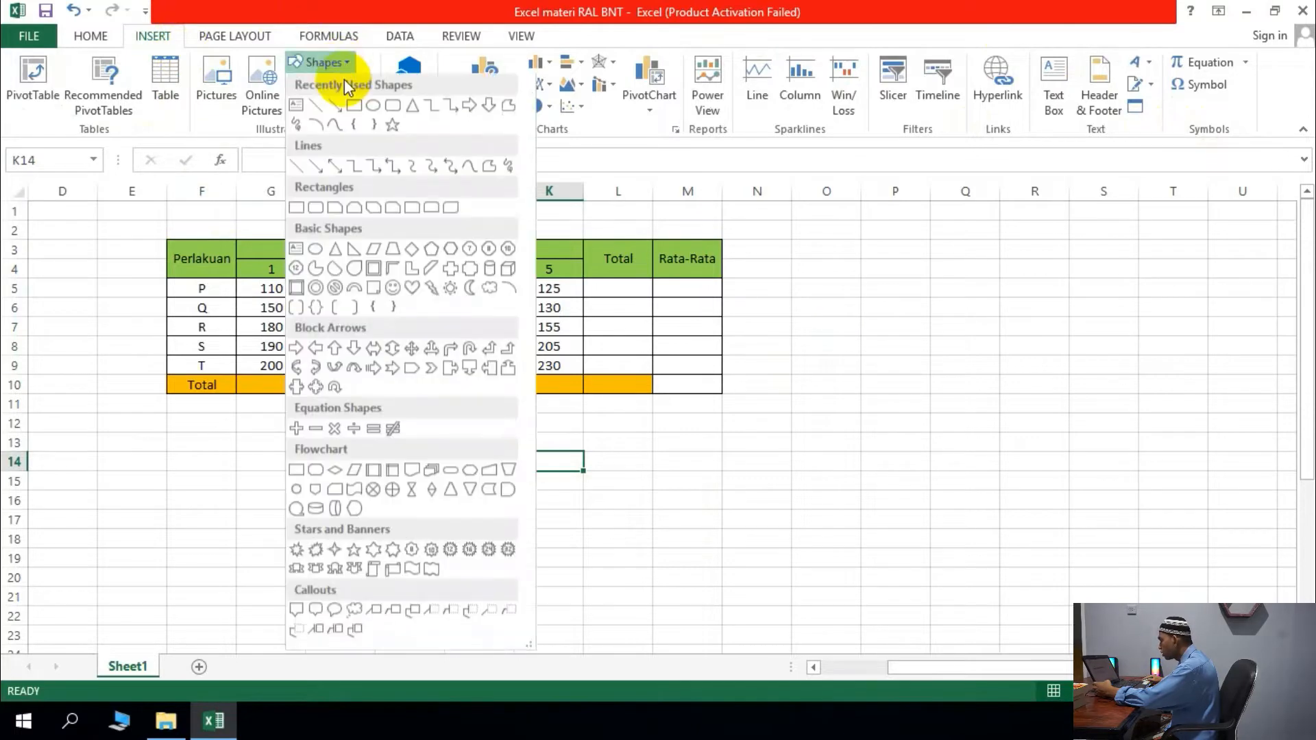
pyautogui.click(352, 118)
pyautogui.moveTo(782, 270)
pyautogui.mouseDown()
pyautogui.moveTo(1005, 373)
pyautogui.moveTo(994, 326)
pyautogui.mouseUp()
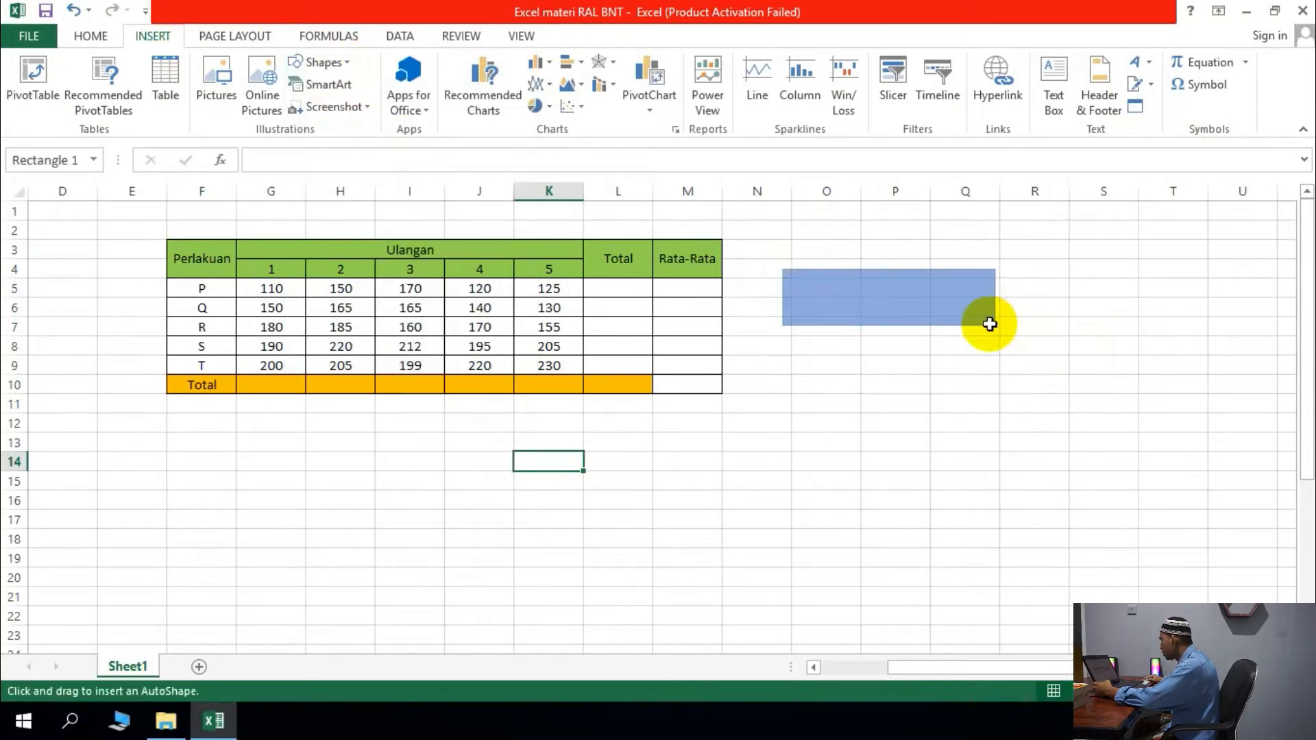
pyautogui.rightClick(919, 299)
pyautogui.click(978, 411)
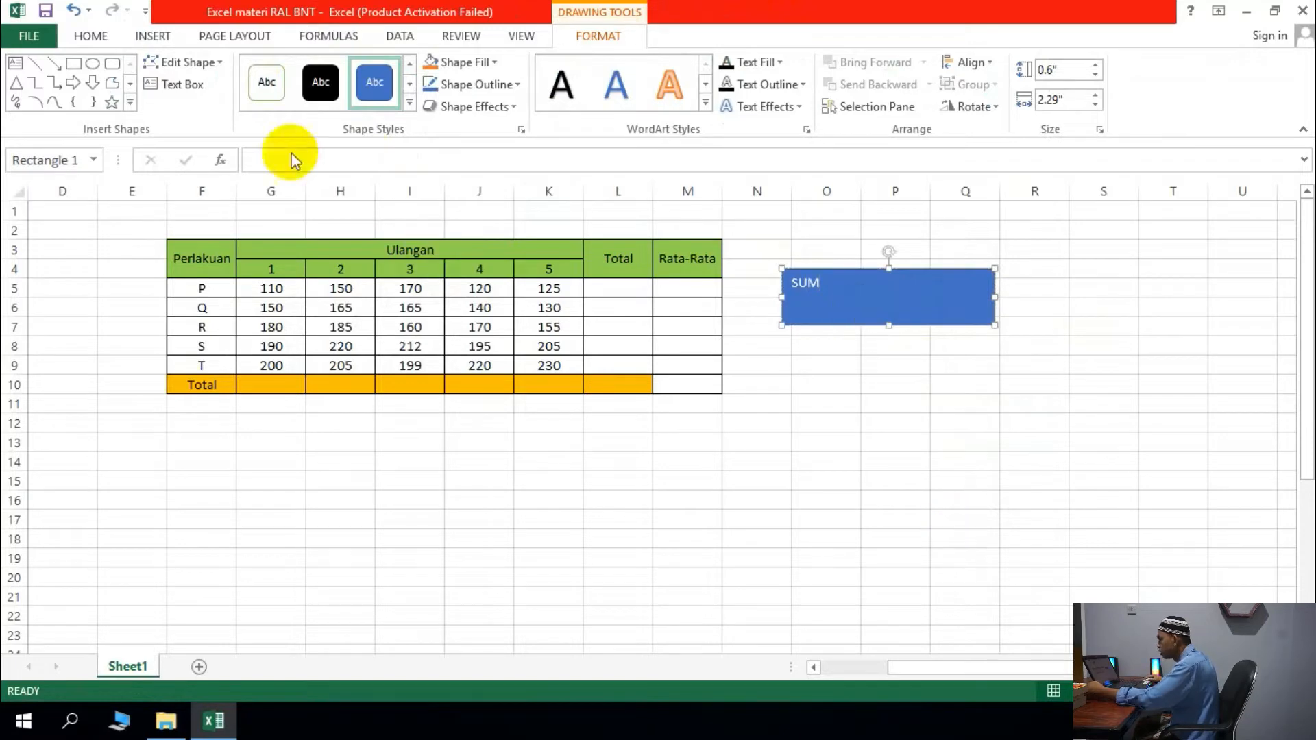
# Center the rectangle's SUM text horizontally and vertically, and set its font size to 40.
pyautogui.click(80, 35)
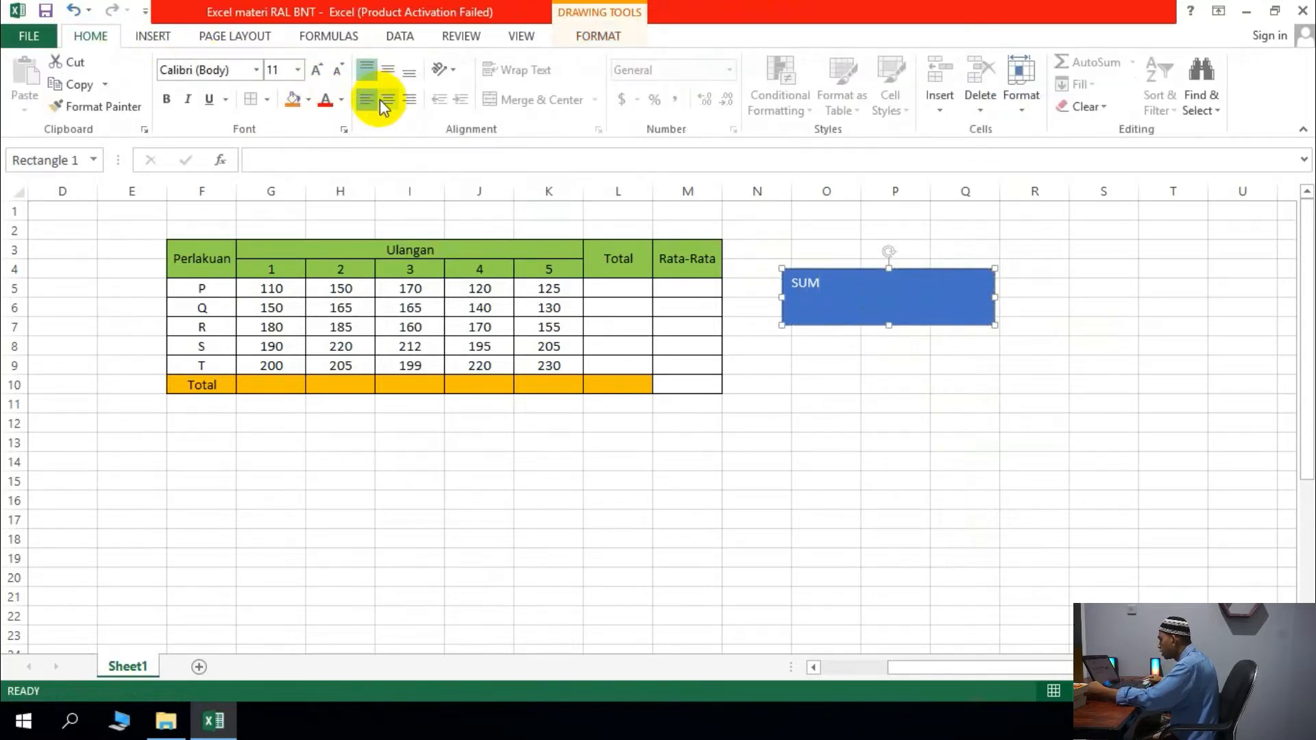
pyautogui.click(397, 107)
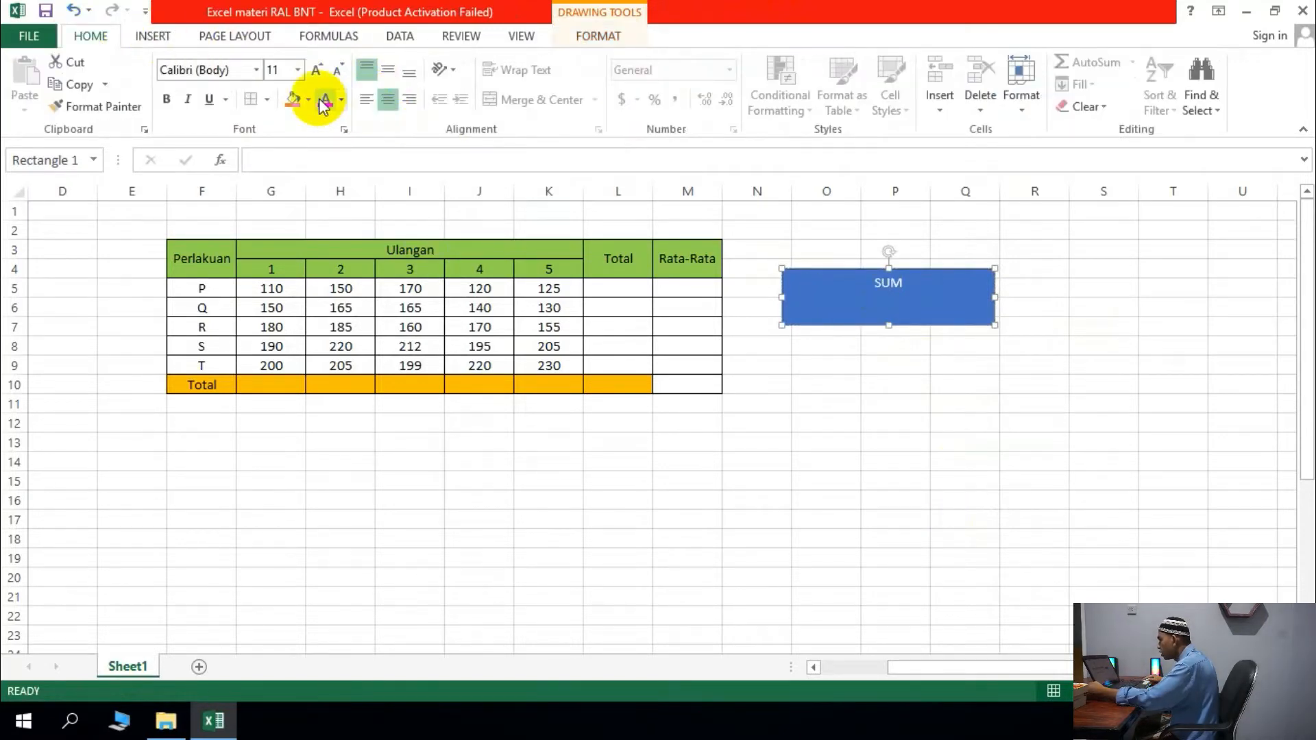
pyautogui.click(392, 74)
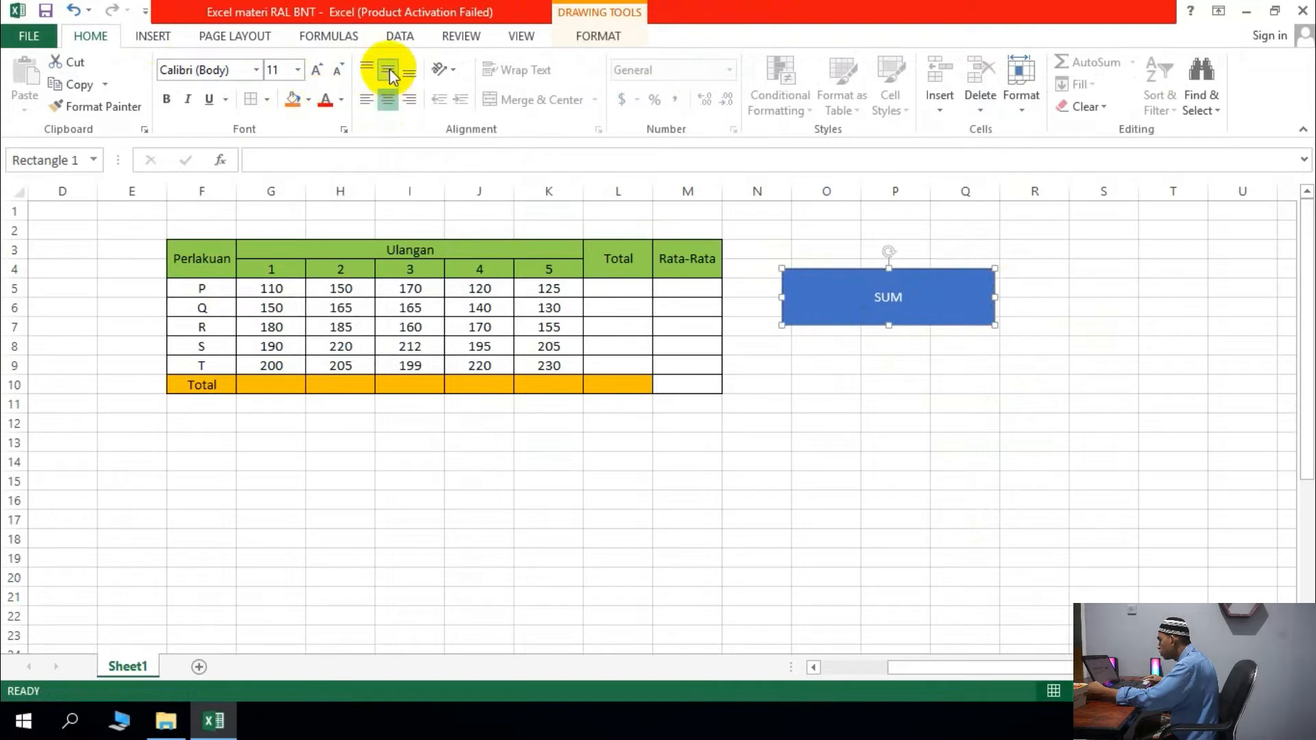
pyautogui.click(297, 71)
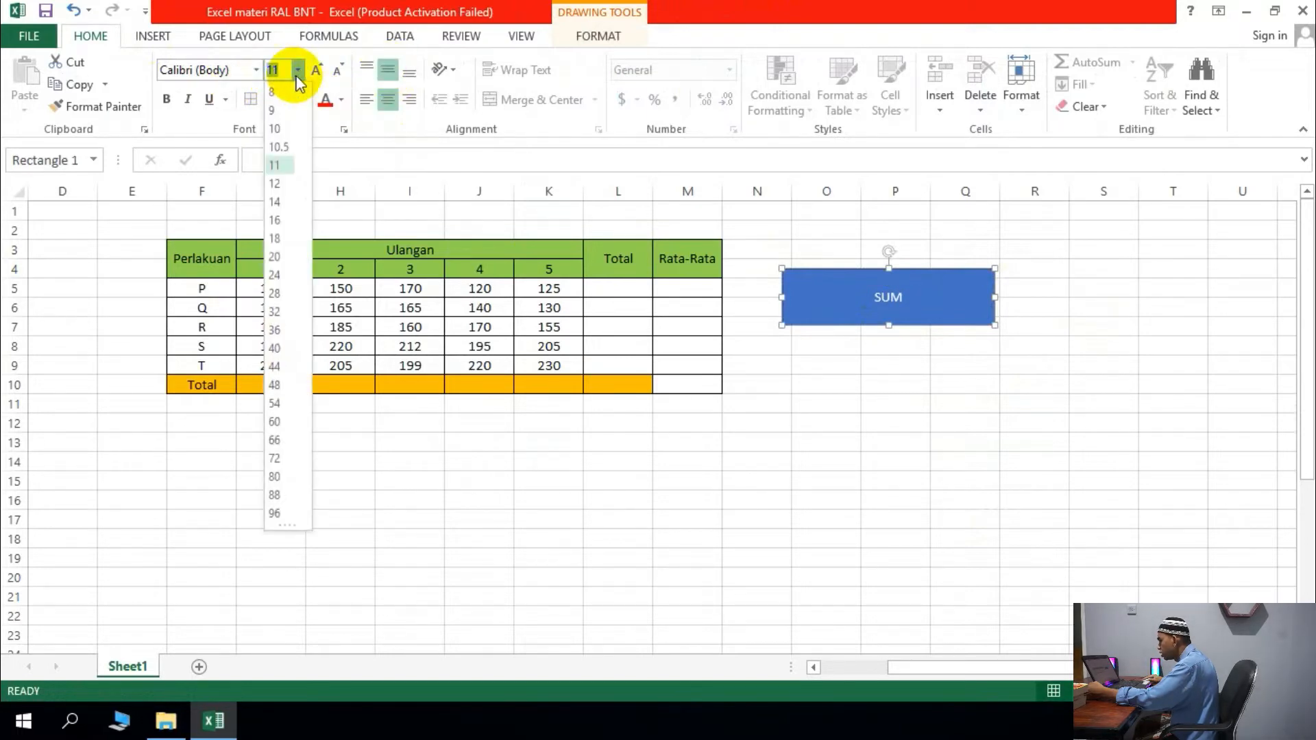
pyautogui.click(280, 348)
# Fit the narrowed SUM rectangle beneath the table's first two columns and enter the label Penjumlahan in cell I13.
pyautogui.moveTo(984, 331)
pyautogui.mouseDown()
pyautogui.moveTo(825, 403)
pyautogui.moveTo(438, 446)
pyautogui.moveTo(357, 472)
pyautogui.moveTo(343, 443)
pyautogui.moveTo(311, 443)
pyautogui.moveTo(308, 460)
pyautogui.mouseUp()
pyautogui.click(359, 447)
pyautogui.click(384, 444)
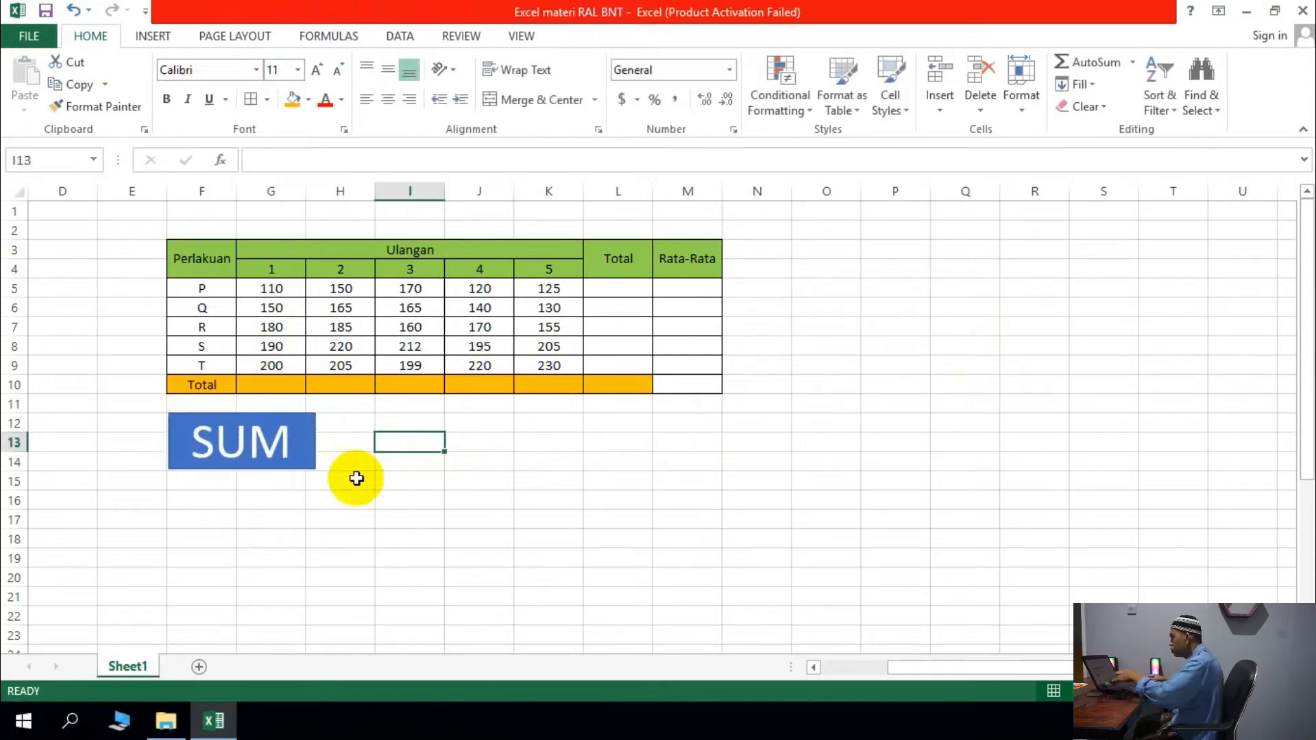
pyautogui.write('Penjumlahan')
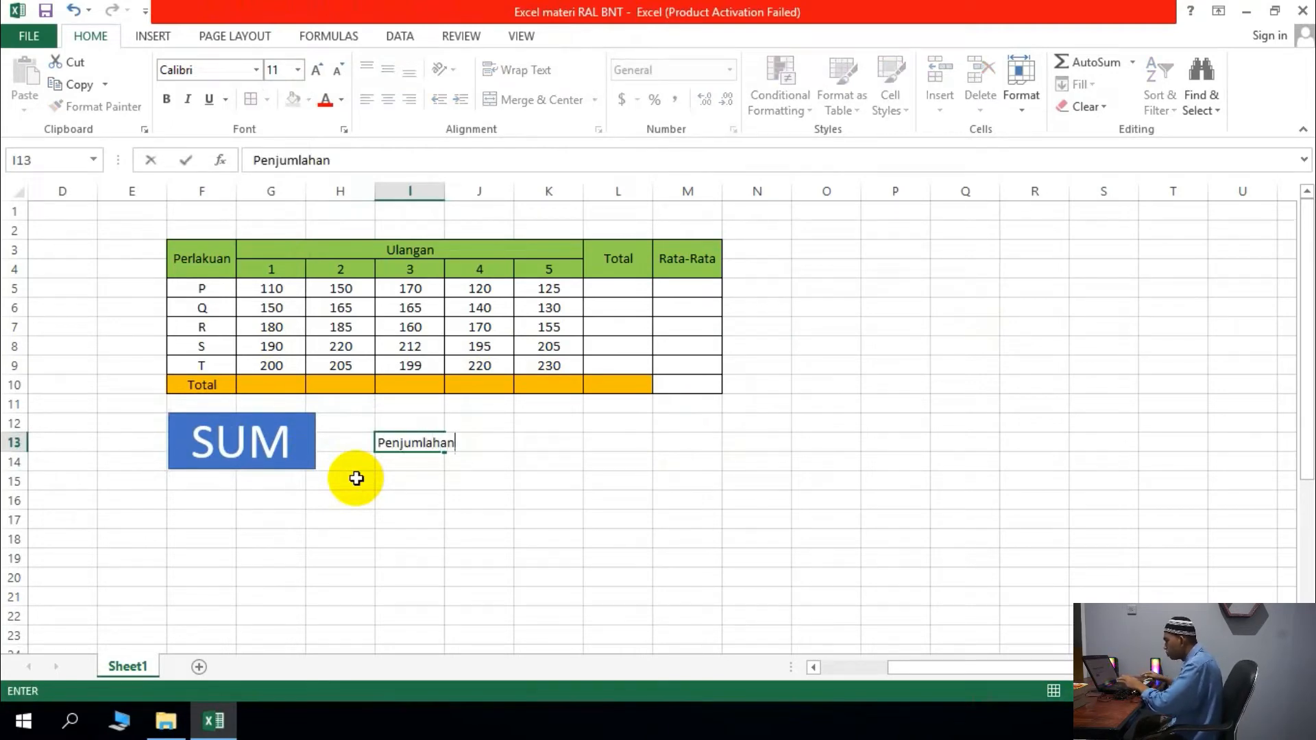
pyautogui.click(420, 514)
pyautogui.click(425, 450)
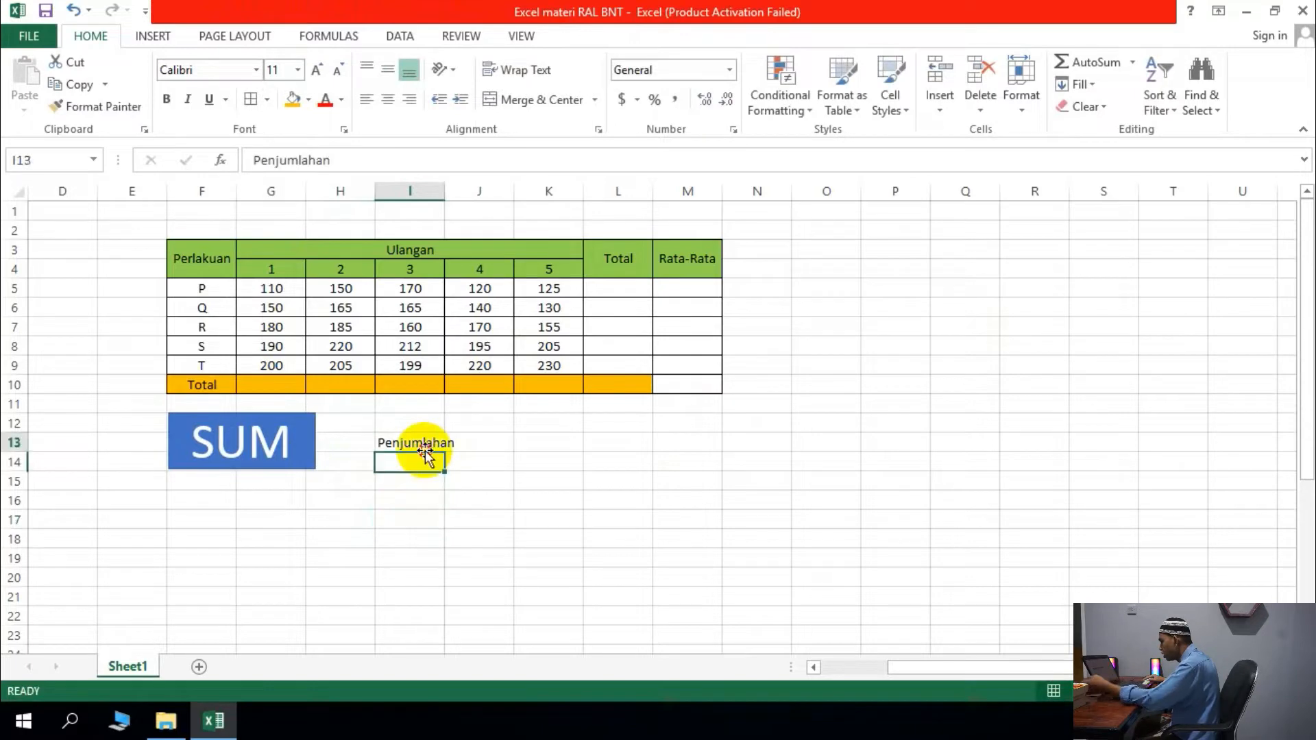
pyautogui.click(432, 598)
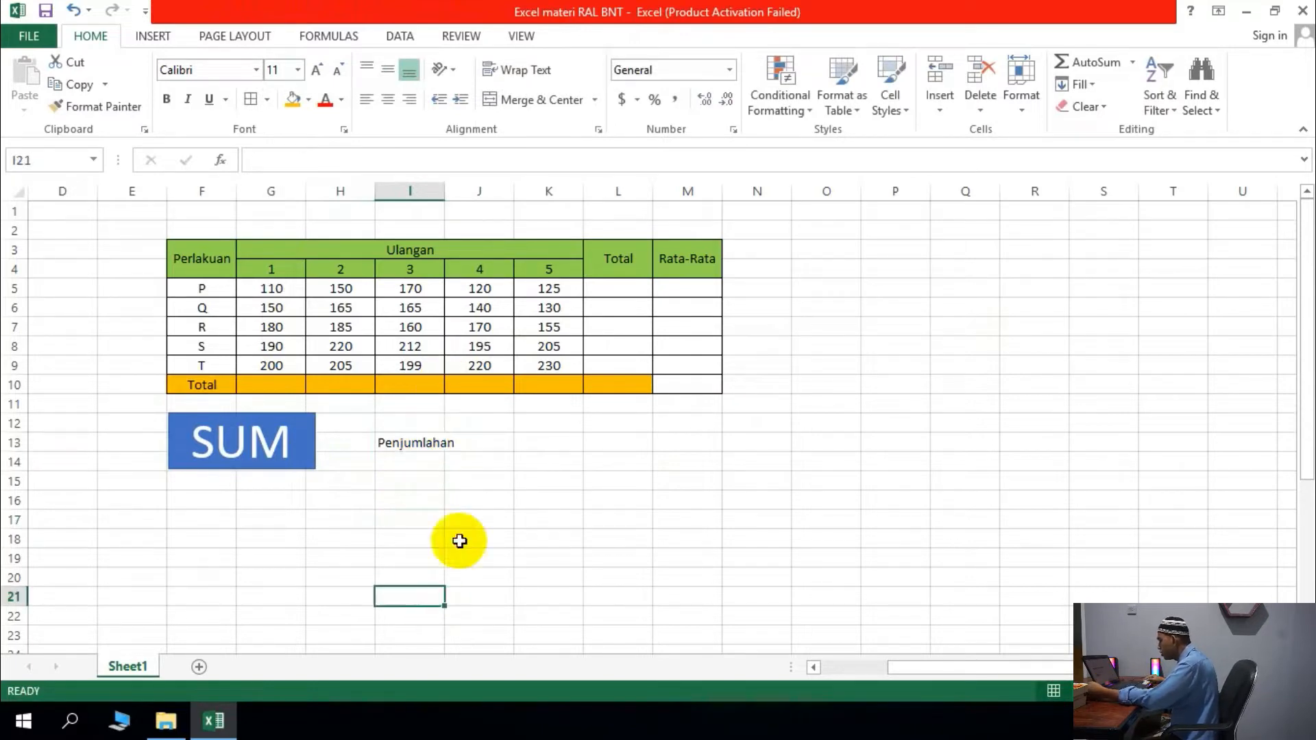
# Add up treatment P's values in cell I15 with the formula =110+150+170+120+125.
pyautogui.click(595, 286)
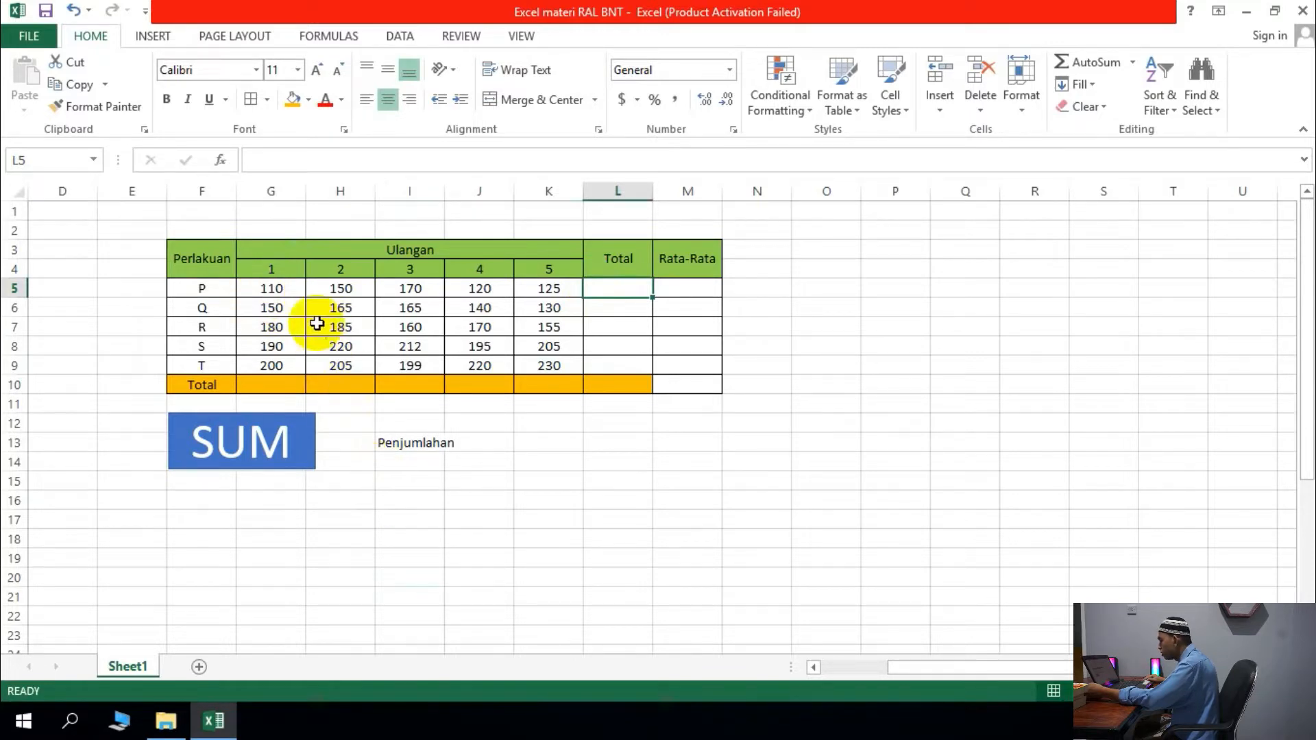
pyautogui.click(403, 485)
pyautogui.write('=110+150+170+120+125')
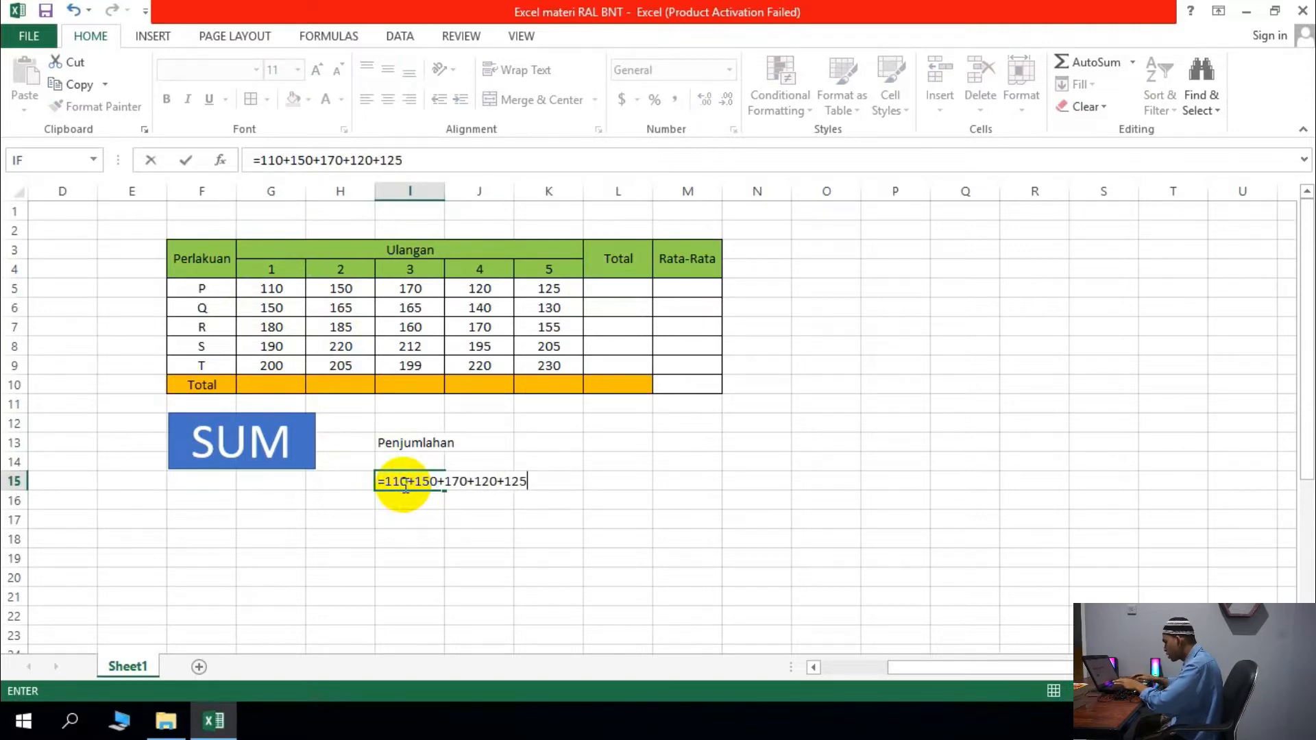
pyautogui.press('Return')
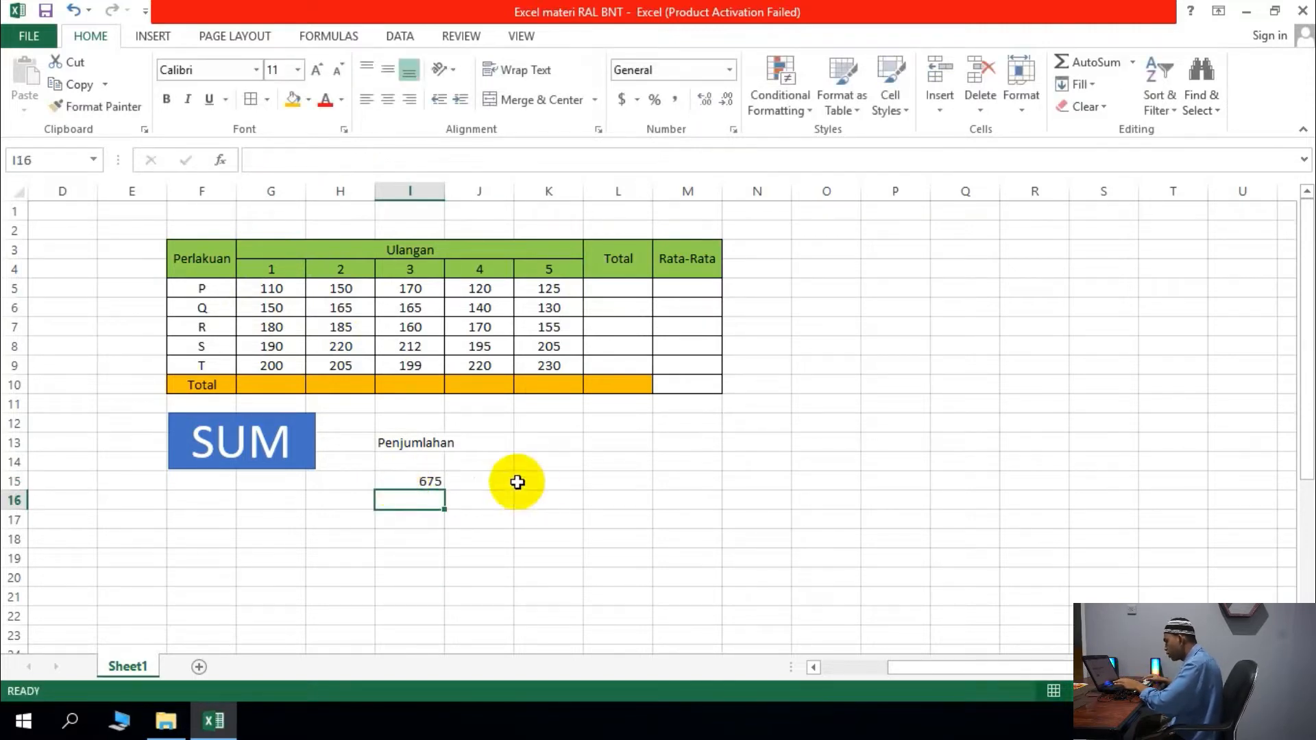
# Sum treatment P's values G5:K5 in cell I16 with the SUM function.
pyautogui.write('=sum(')
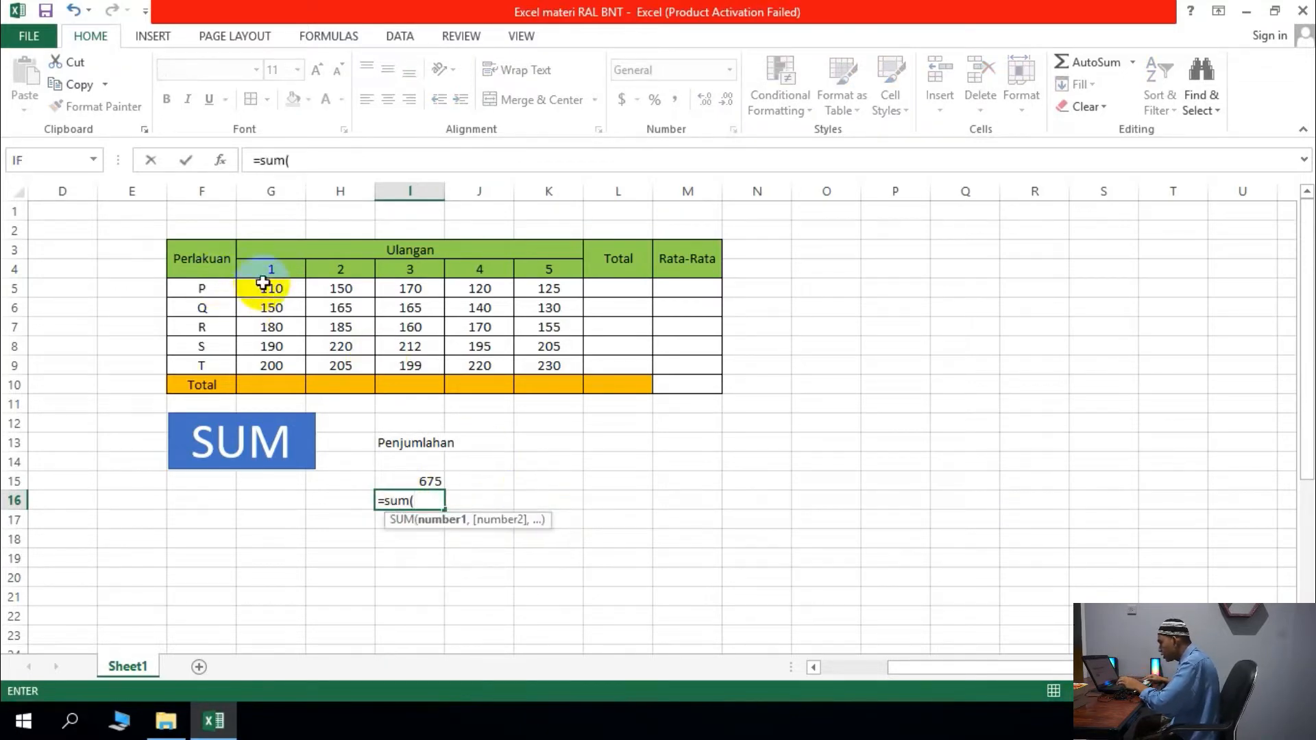
pyautogui.moveTo(268, 288); pyautogui.dragTo(525, 294)
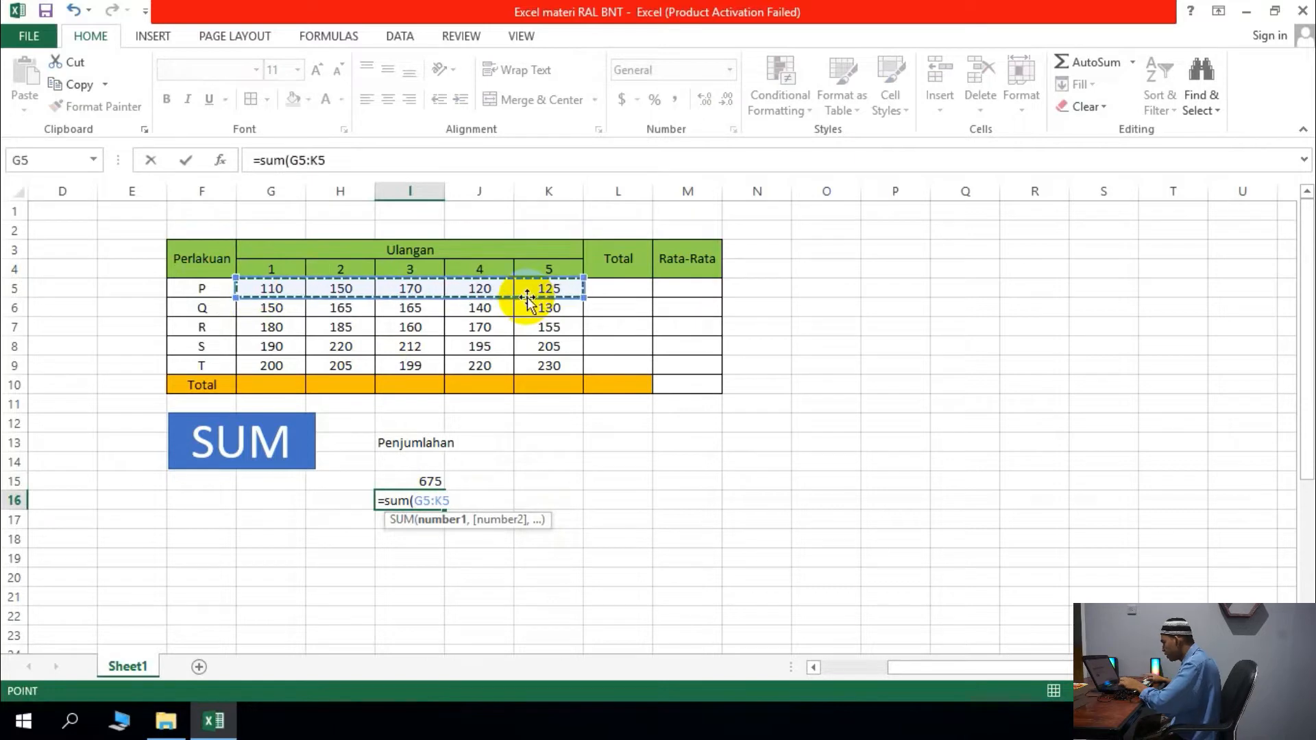
pyautogui.press('Return')
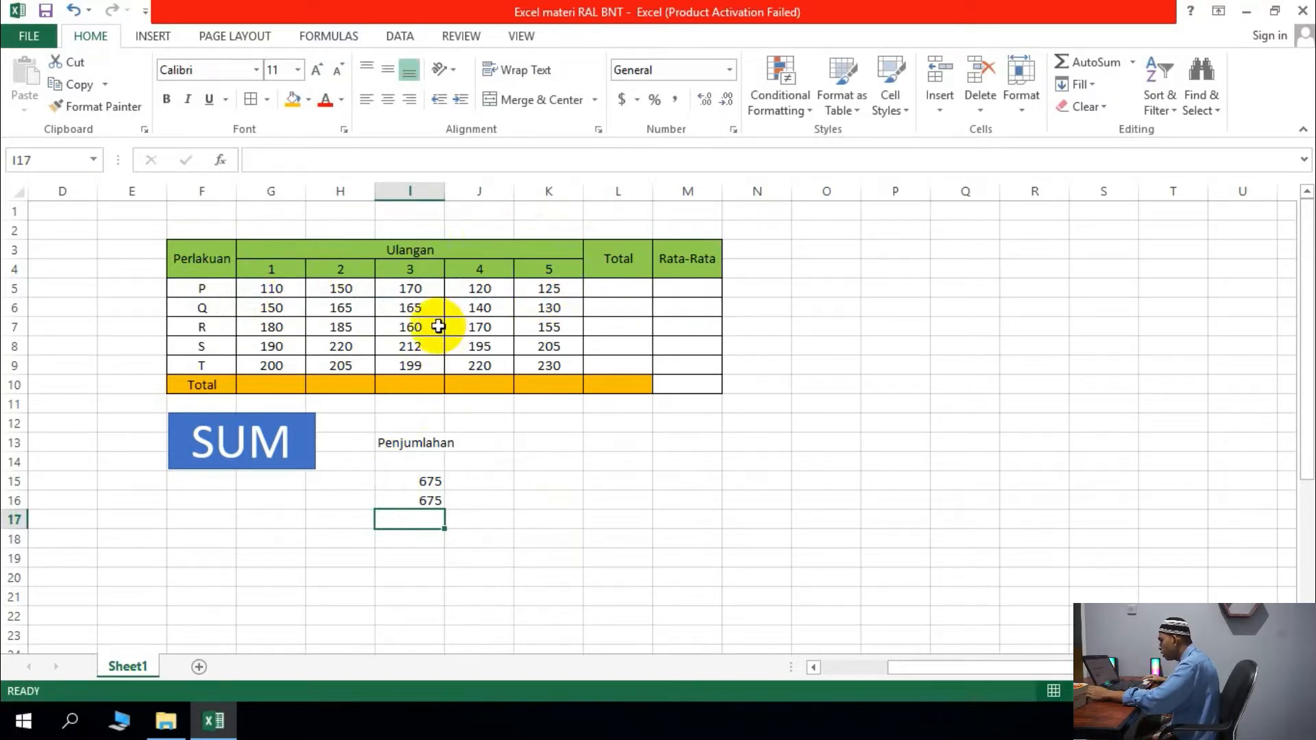
# Calculate treatment P's total in cell L5 by summing G5:K5.
pyautogui.click(598, 286)
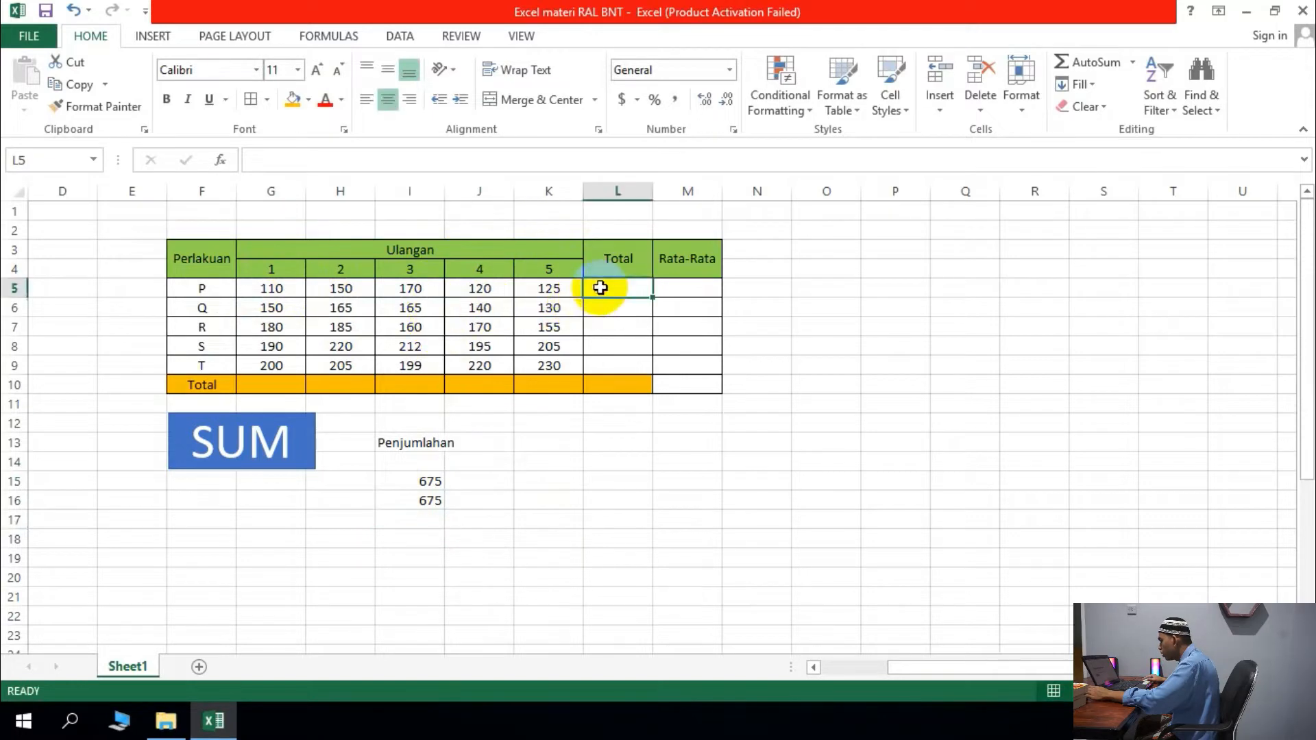
pyautogui.click(281, 378)
pyautogui.click(630, 298)
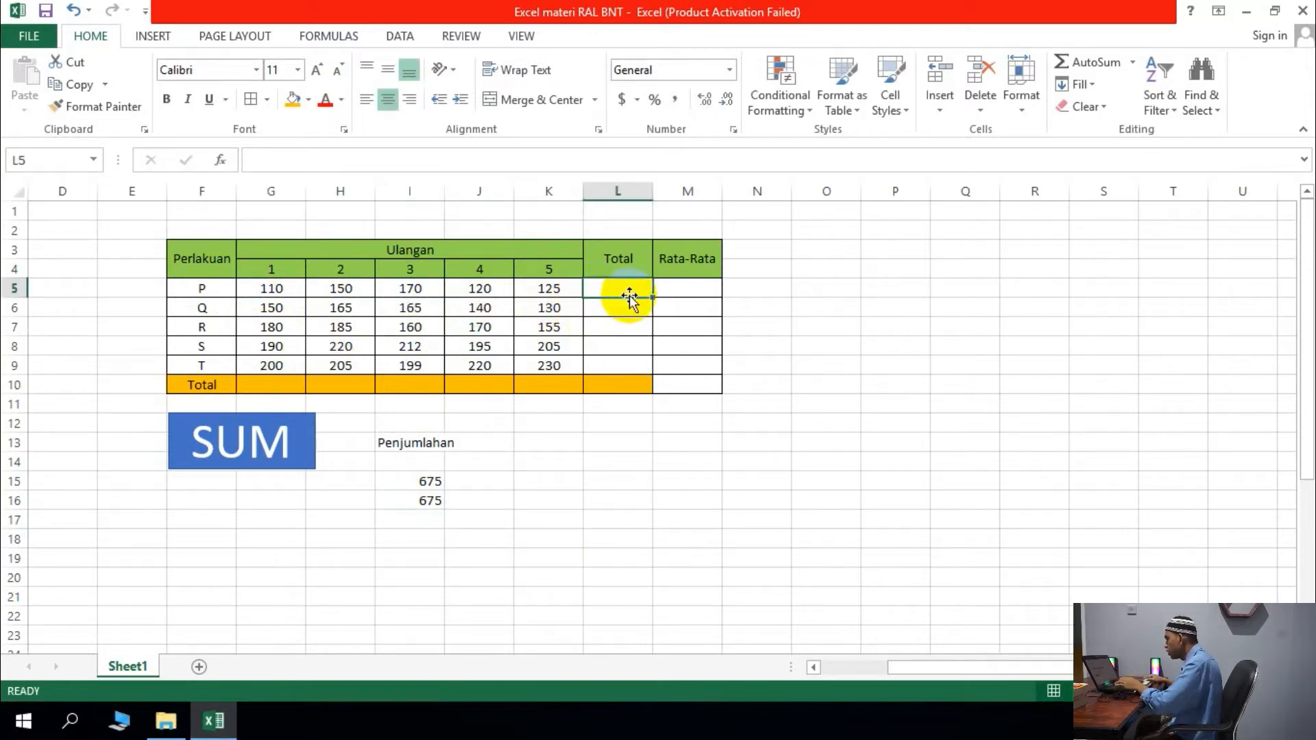
pyautogui.write('=sum(')
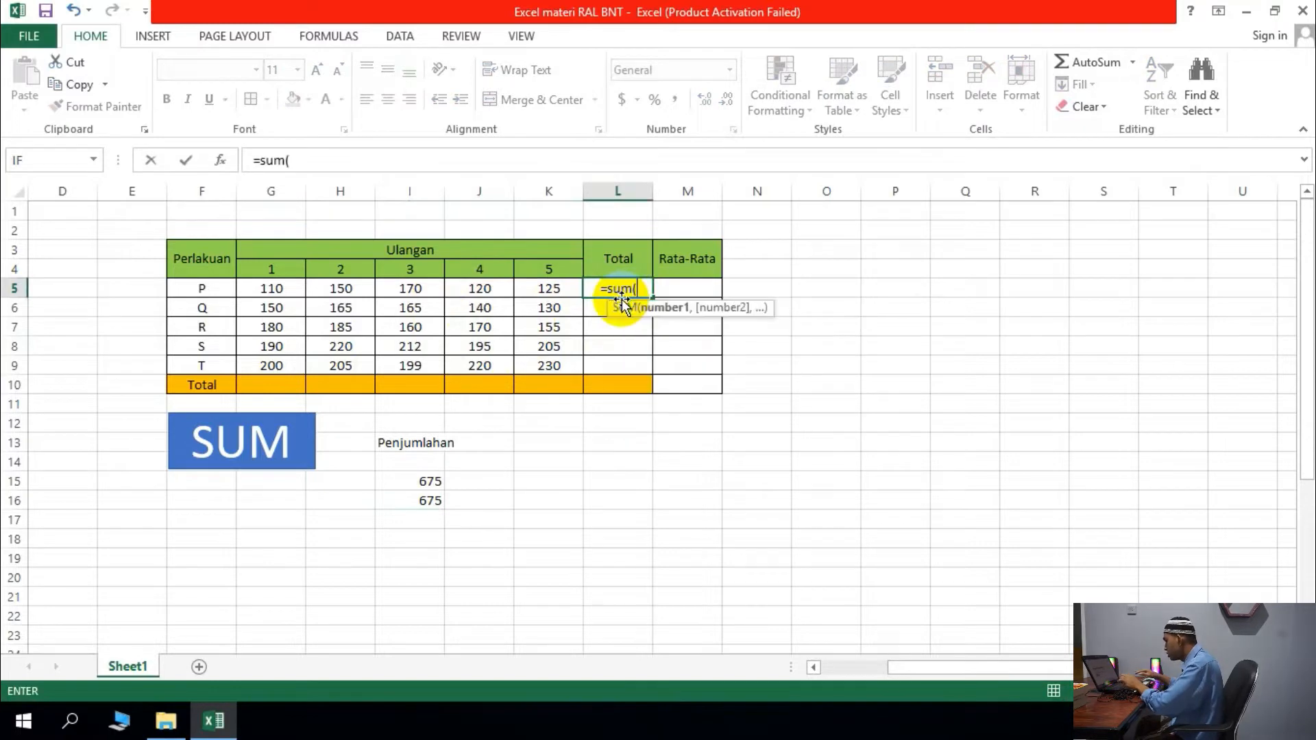
pyautogui.moveTo(296, 287); pyautogui.dragTo(535, 295)
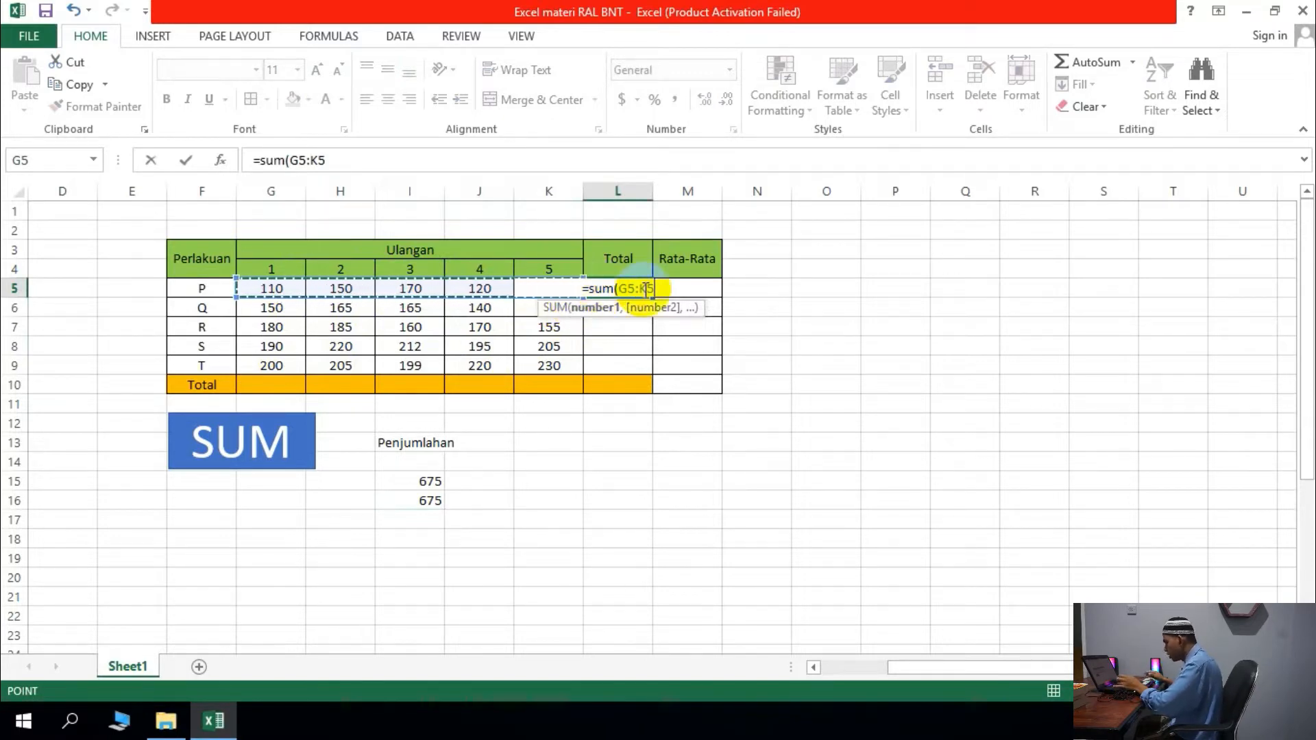
pyautogui.press('Return')
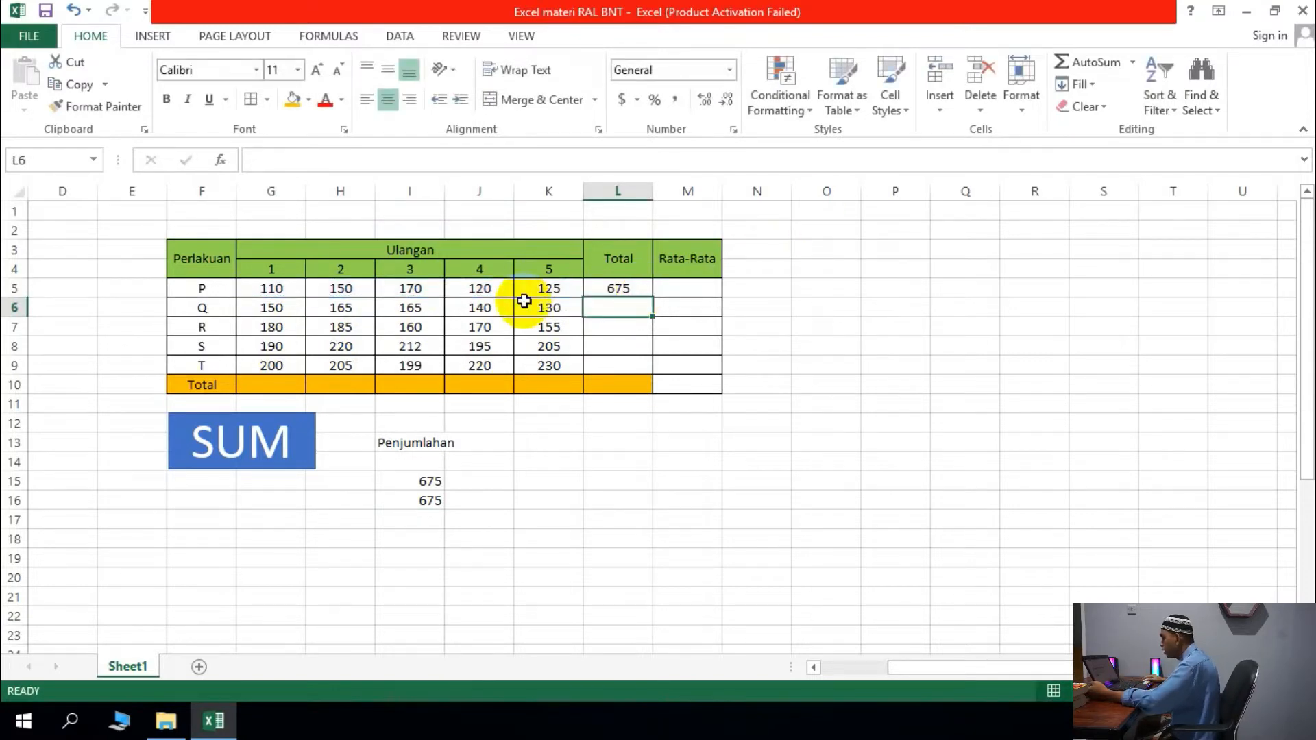
# Calculate treatment Q's total in cell L6 by summing G6:K6.
pyautogui.click(664, 340)
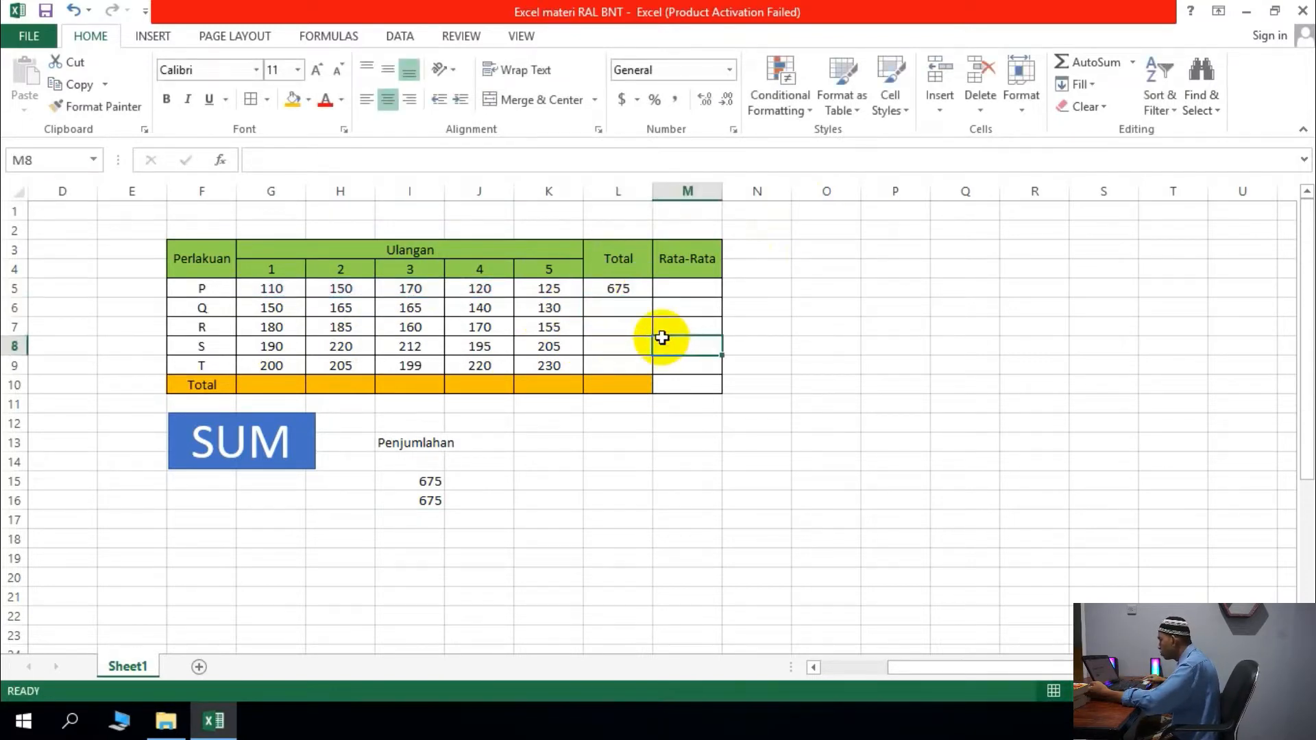
pyautogui.click(628, 309)
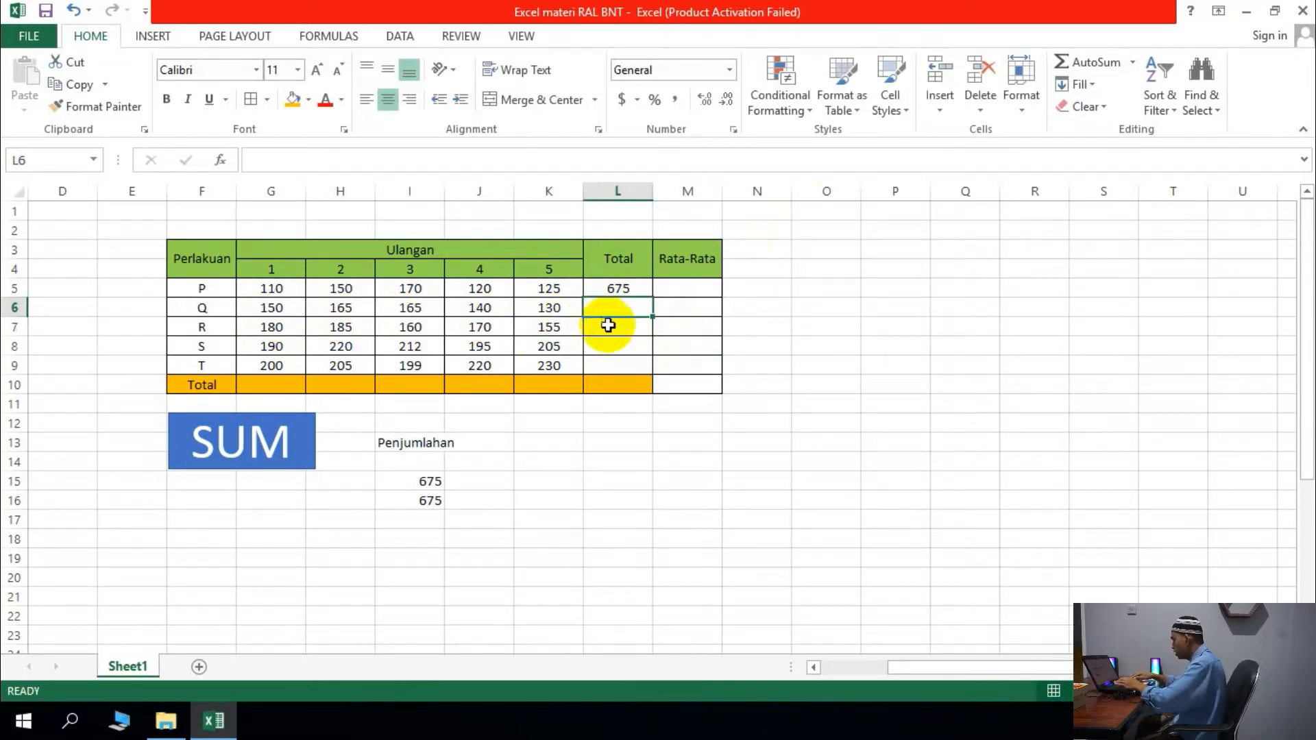
pyautogui.write('=sum(')
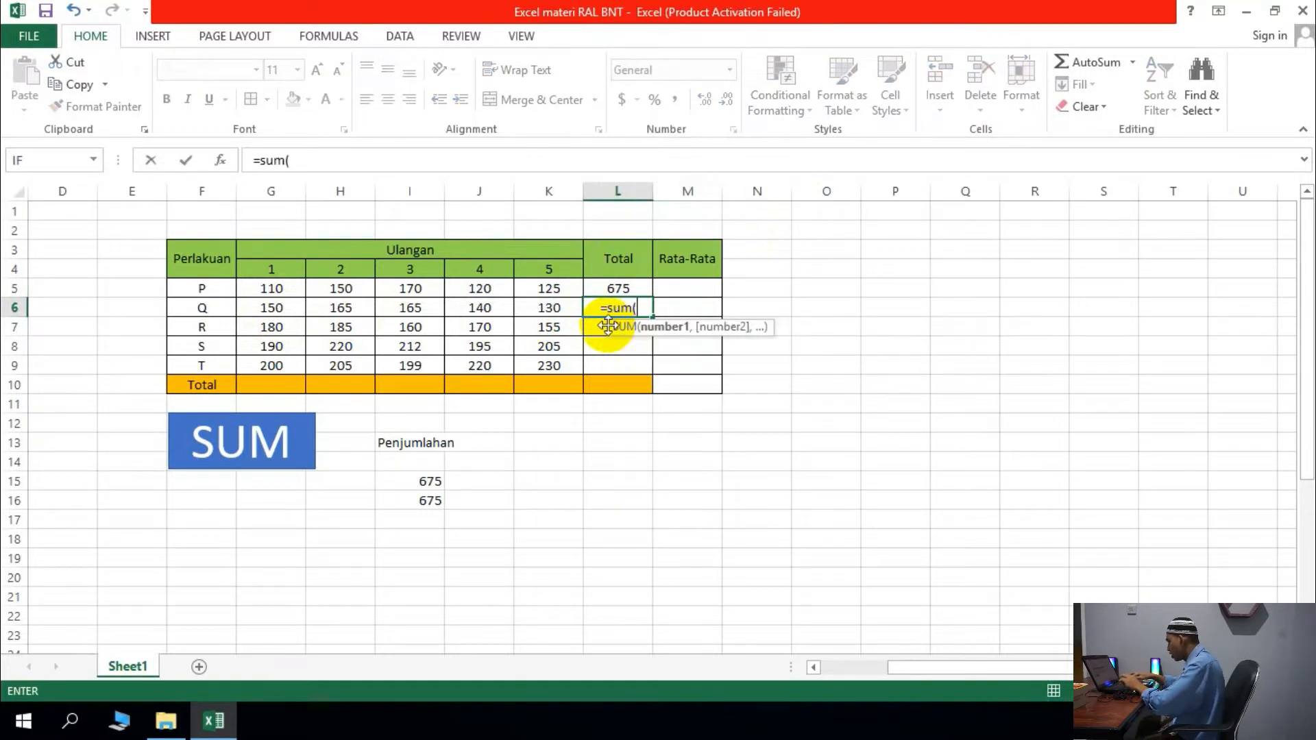
pyautogui.moveTo(286, 314); pyautogui.dragTo(519, 310)
pyautogui.write(')')
pyautogui.press('Return')
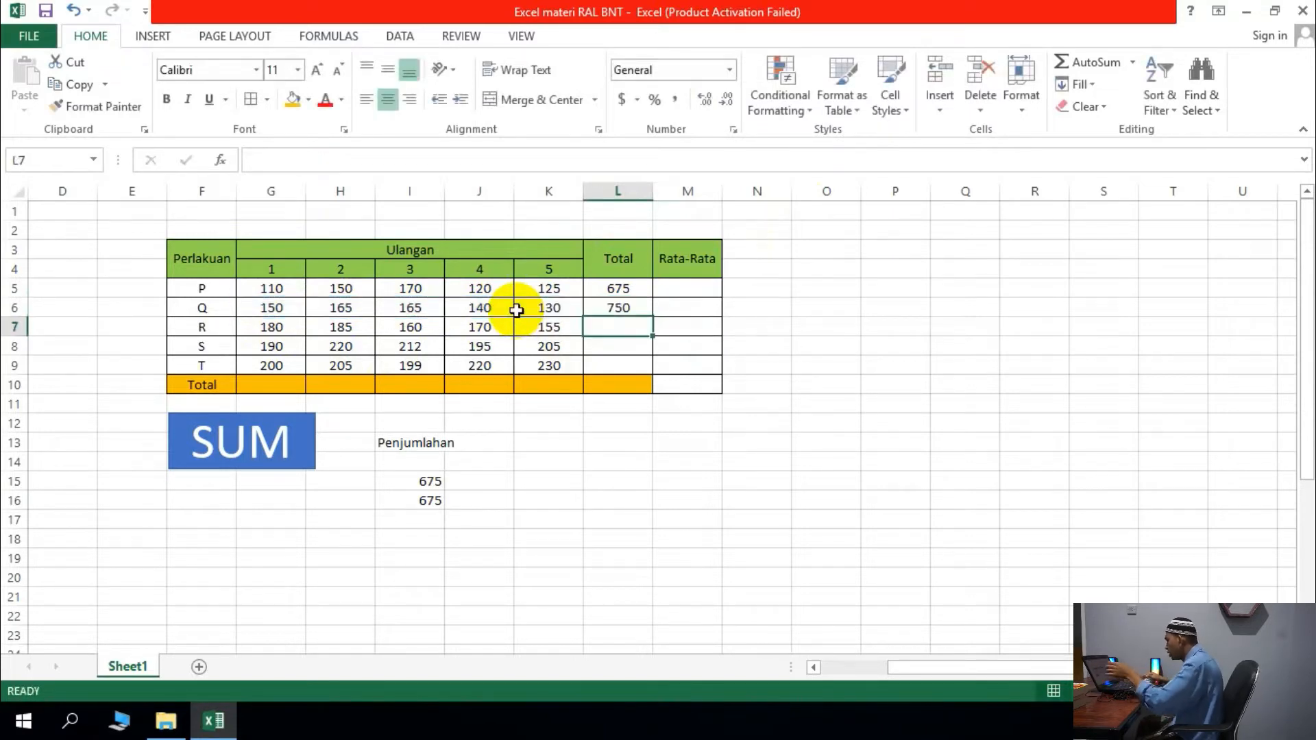
# Copy treatment P's SUM formula from cell L5 down through L9 to total the remaining treatments.
pyautogui.click(639, 288)
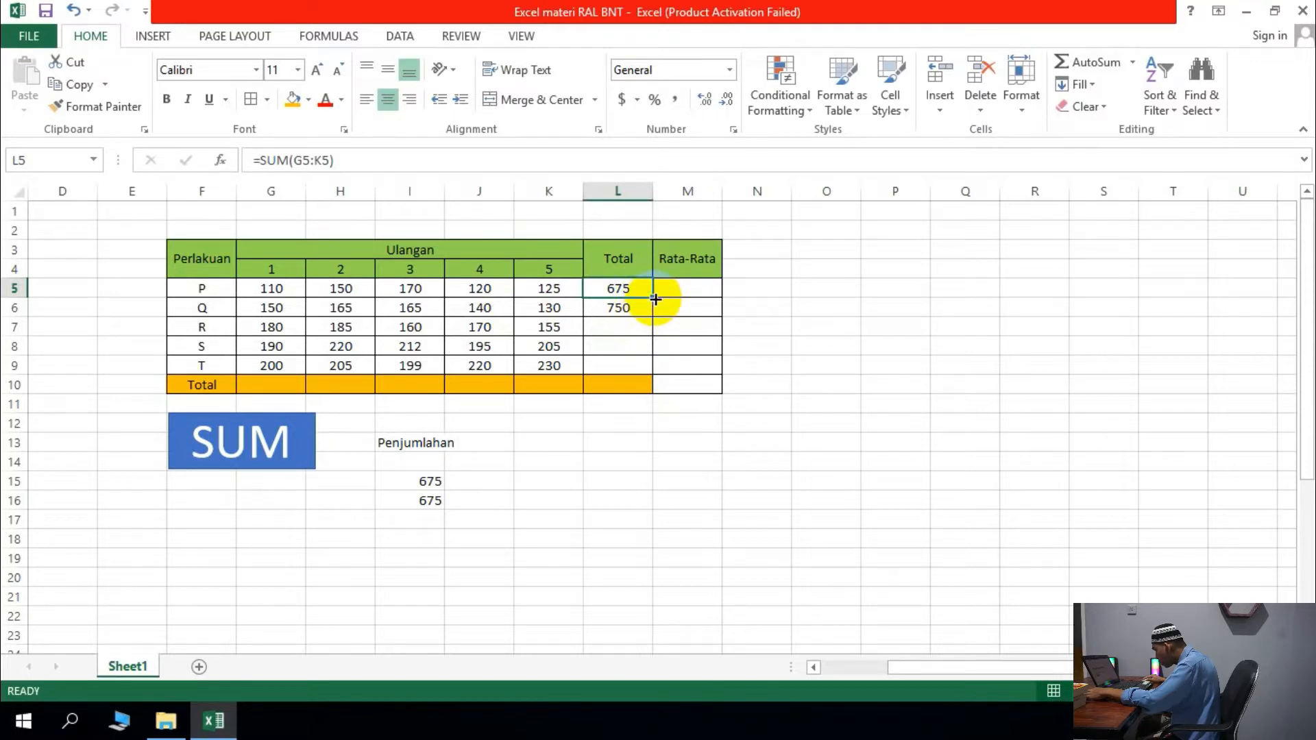
pyautogui.moveTo(655, 297); pyautogui.dragTo(656, 367)
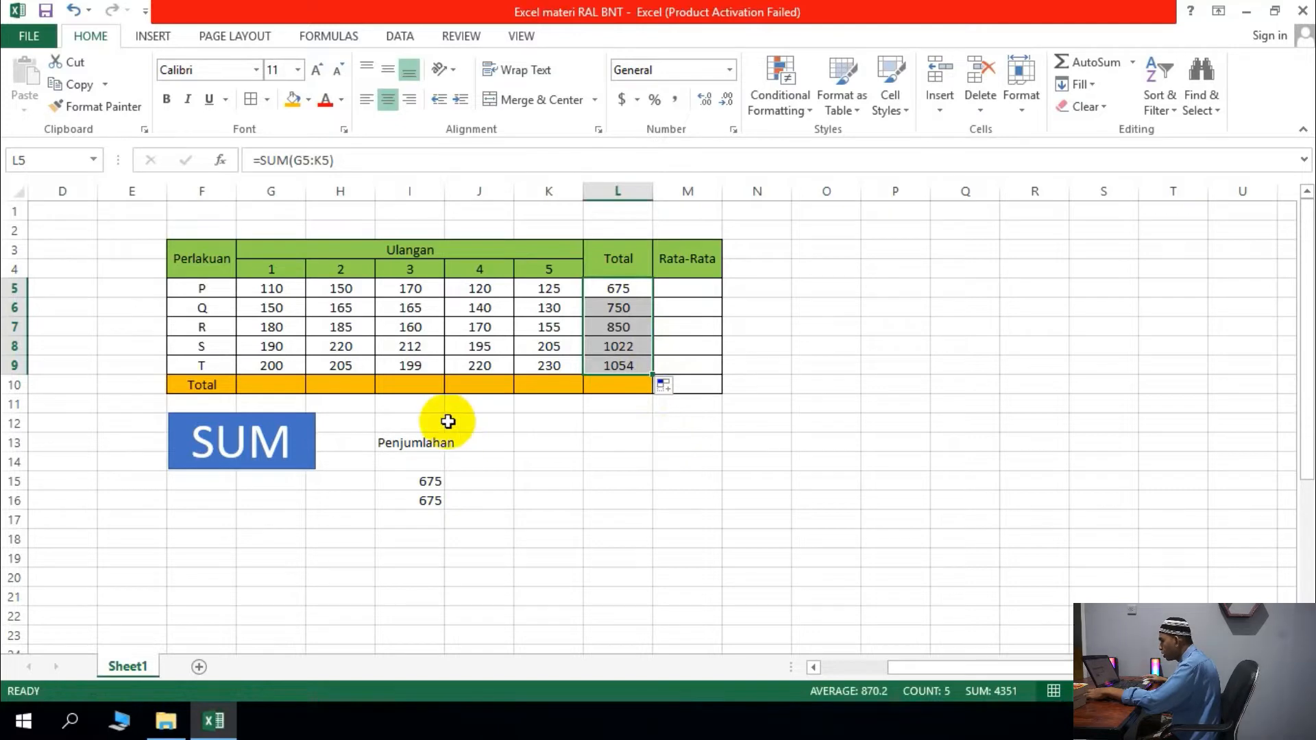
# Total replication 1 in cell G10 by summing G5:G9, and copy the formula across the Total row through K10.
pyautogui.click(280, 387)
pyautogui.write('=sum(')
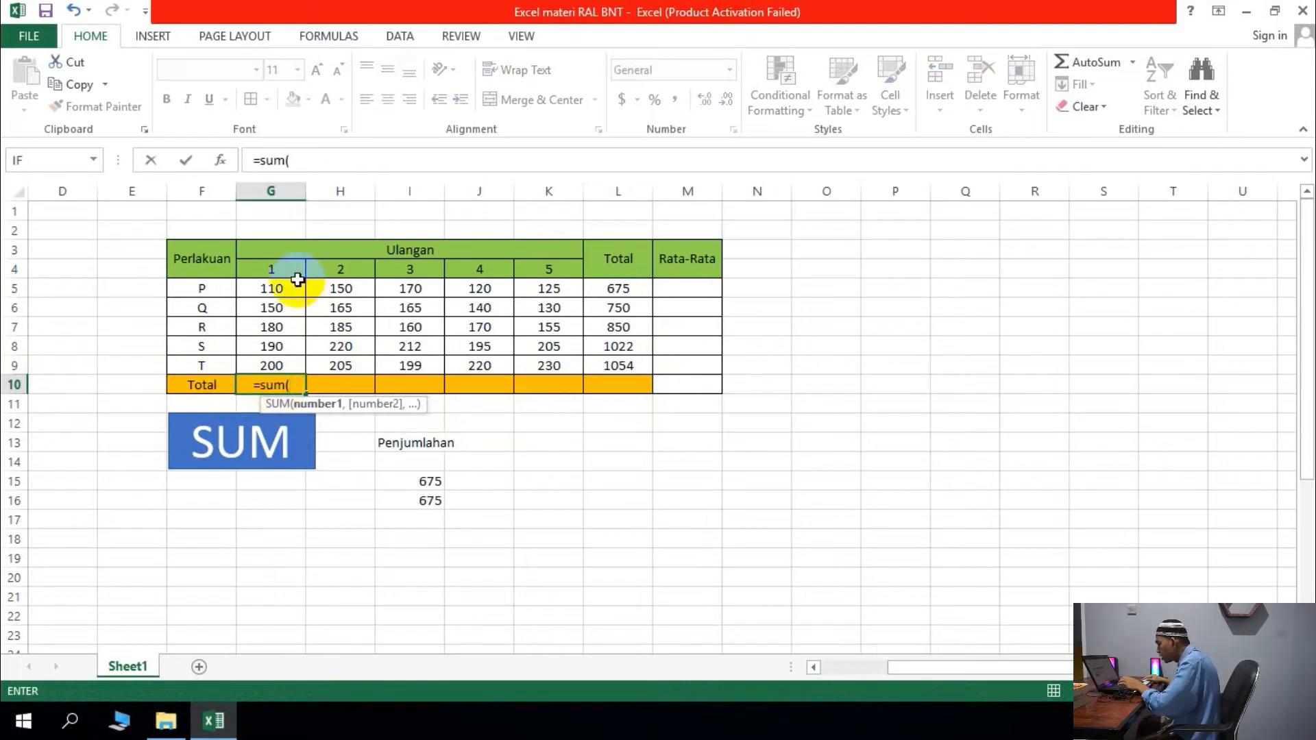
pyautogui.moveTo(285, 287); pyautogui.dragTo(286, 359)
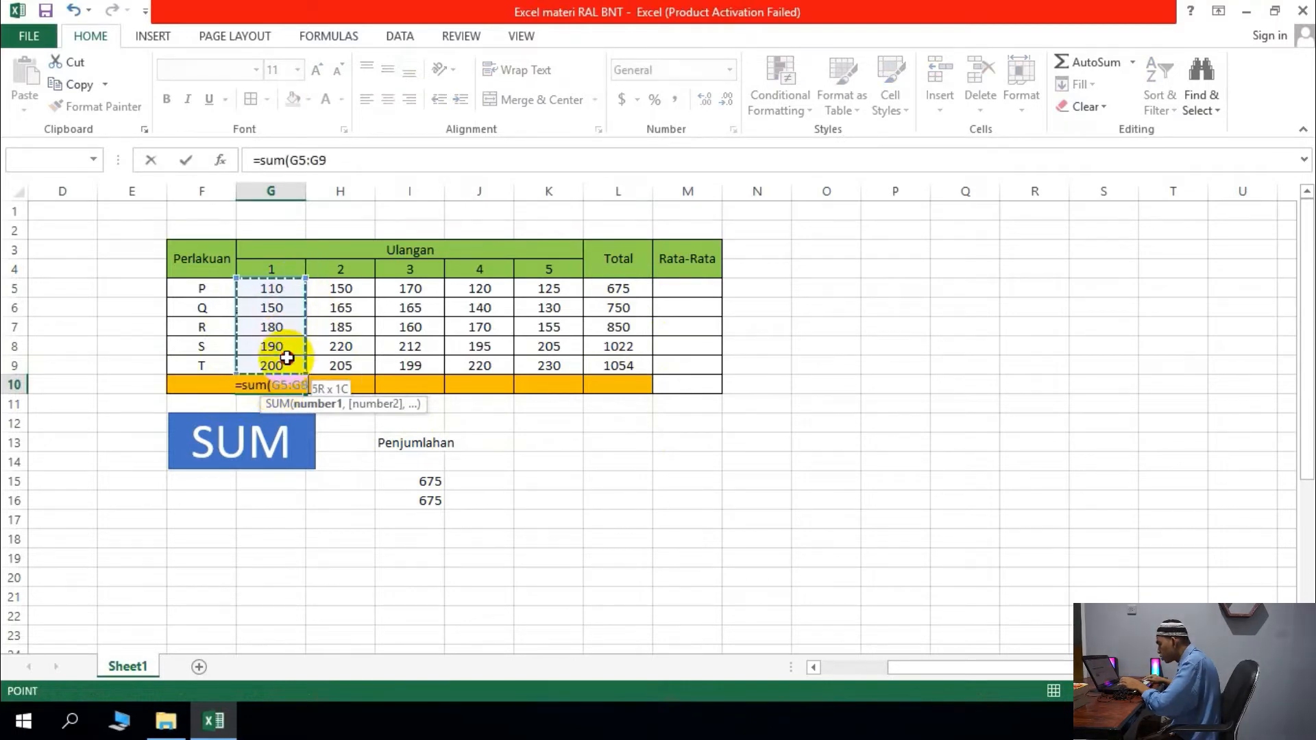
pyautogui.write(')')
pyautogui.press('Return')
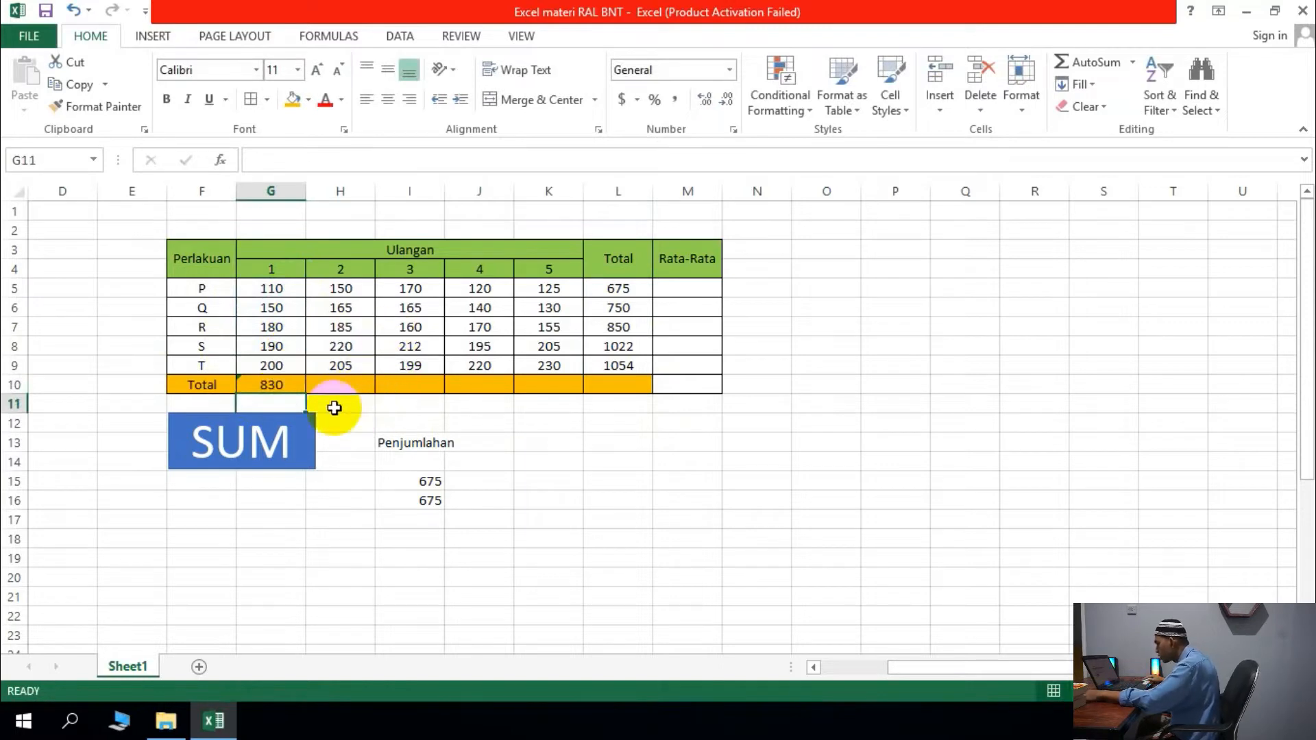
pyautogui.click(283, 383)
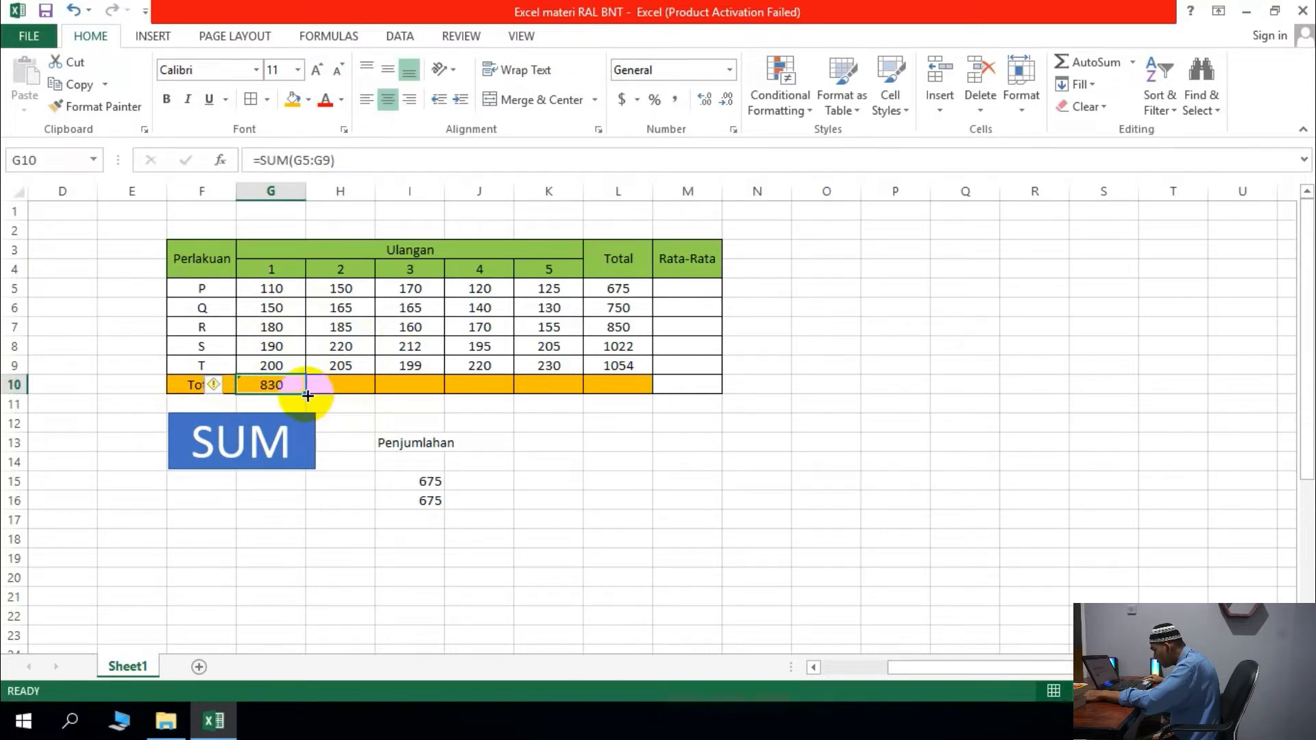
pyautogui.moveTo(308, 397); pyautogui.dragTo(567, 407)
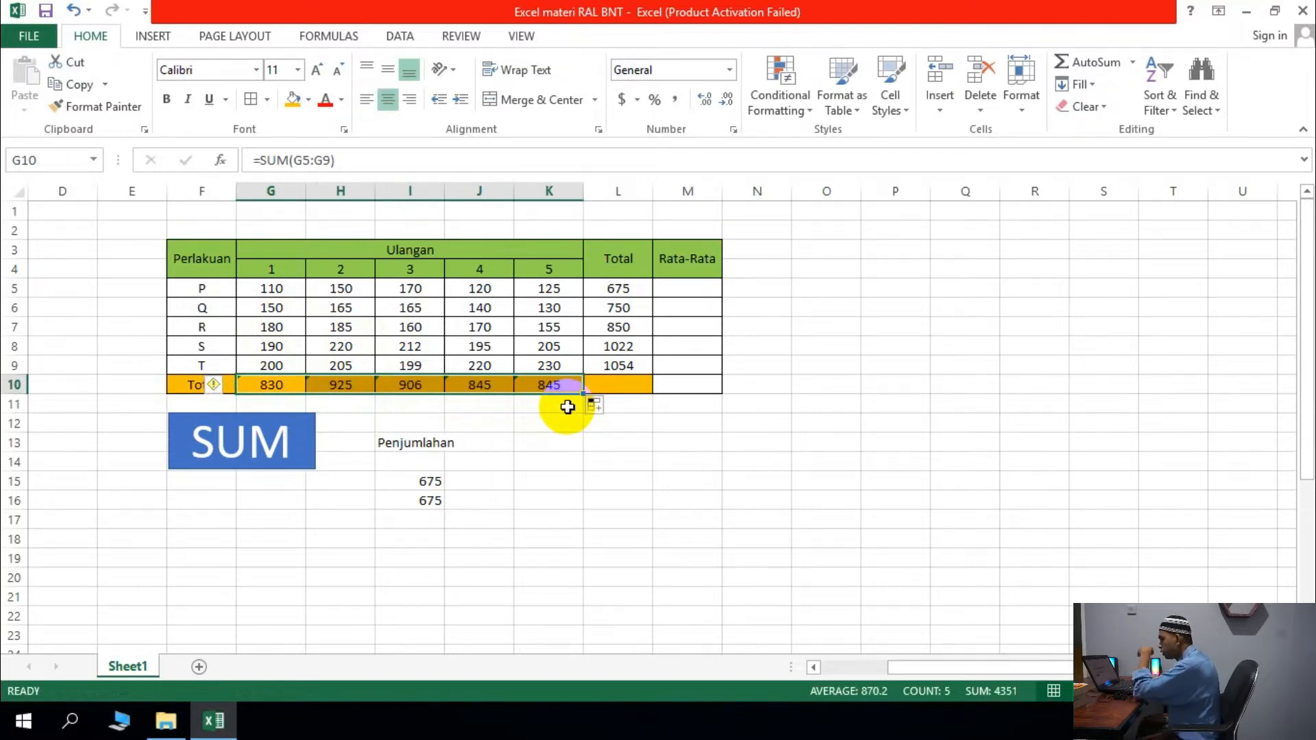
pyautogui.click(597, 542)
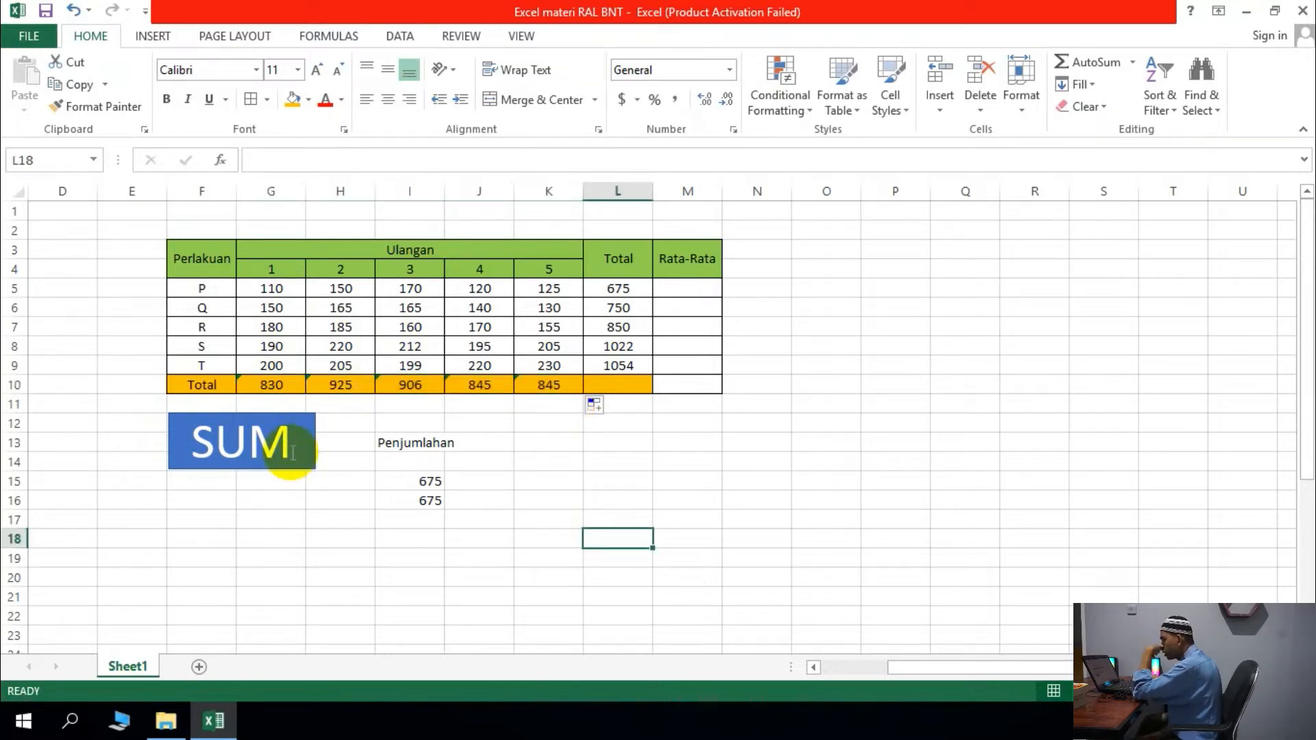
# Clear the two example sums in cells I15:I16 below the Penjumlahan note.
pyautogui.moveTo(403, 484); pyautogui.dragTo(412, 499)
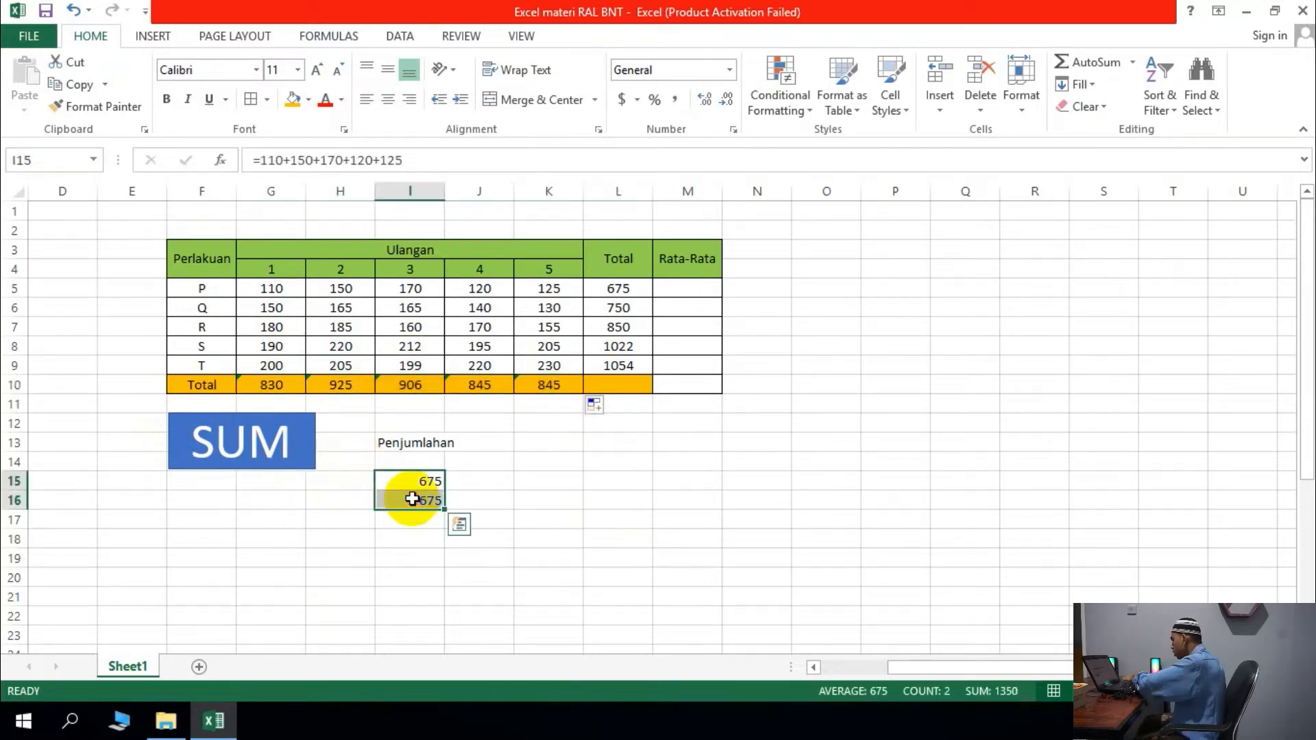
pyautogui.press('Delete')
pyautogui.click(655, 540)
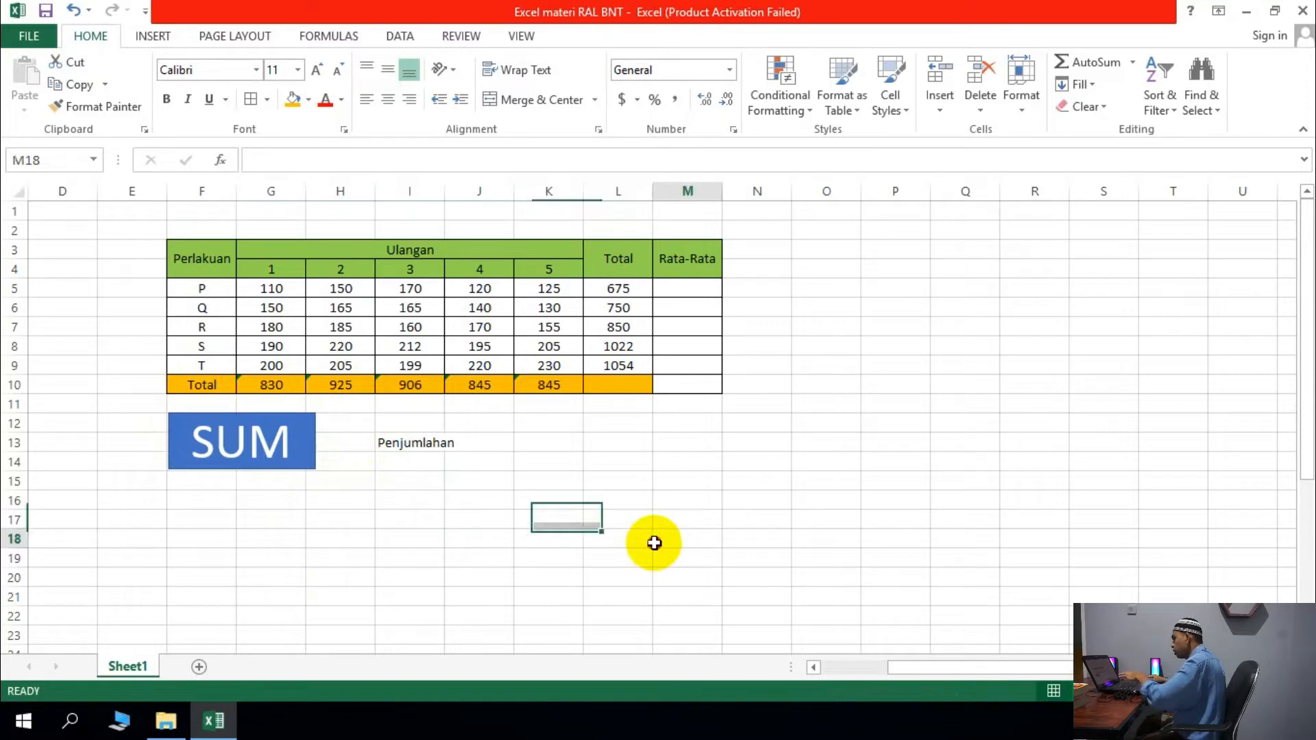
# Place a copy of the SUM label box directly below the original and replace its text with AVERAGE.
pyautogui.click(288, 466)
pyautogui.moveTo(295, 458); pyautogui.dragTo(199, 511)
pyautogui.write('A')
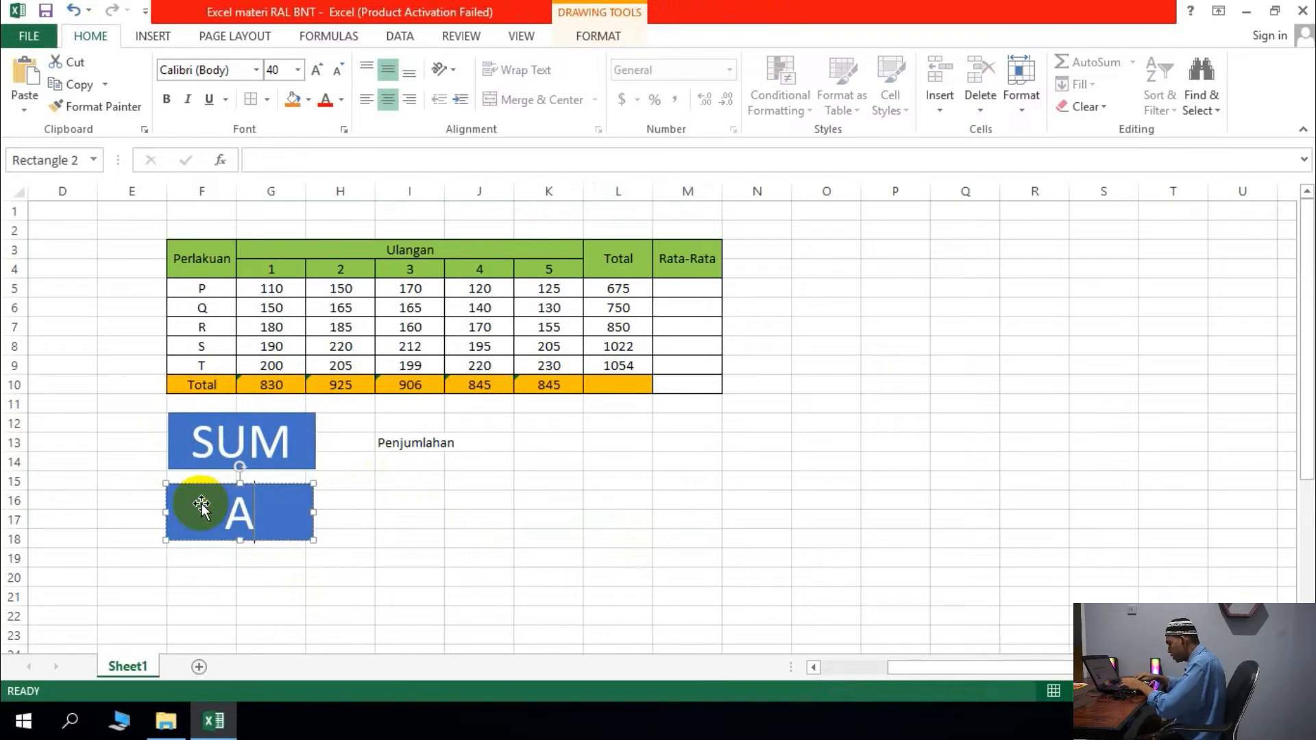
pyautogui.write('VERAGE')
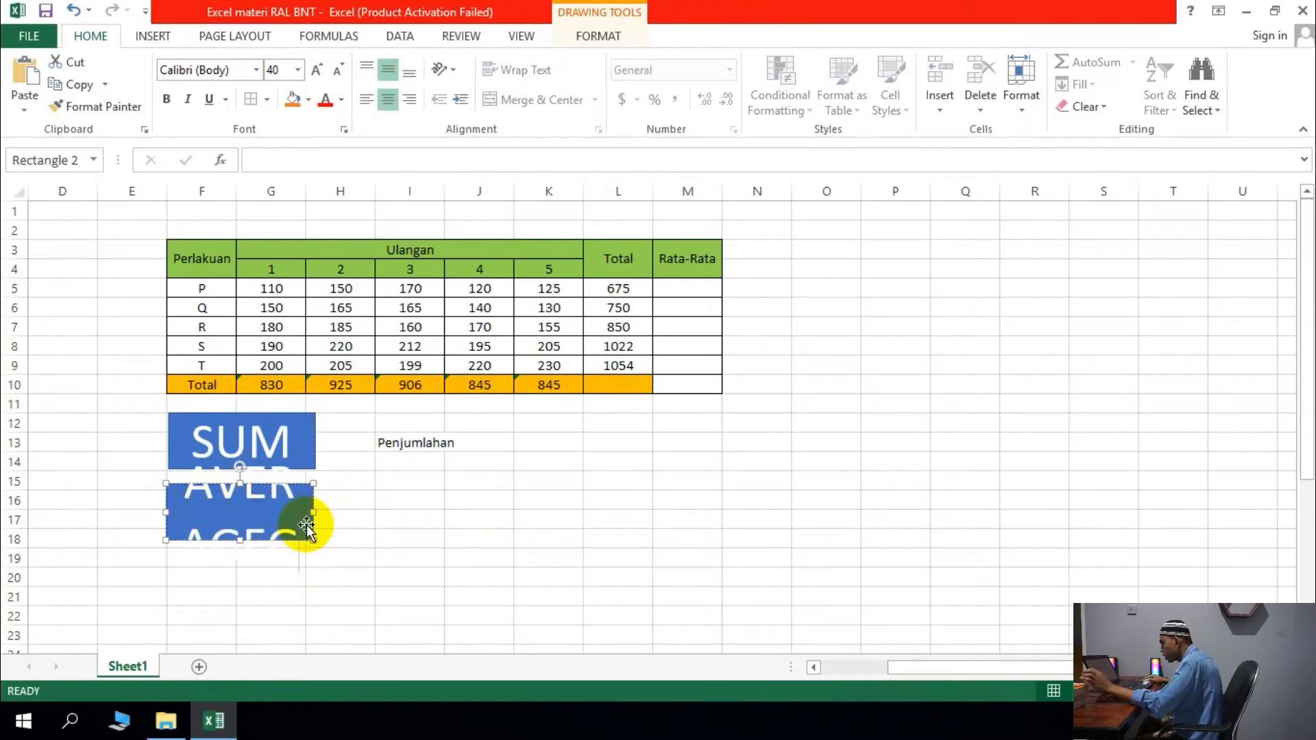
# Widen the AVERAGE label box so its text fits on one line, and delete the stray trailing G.
pyautogui.moveTo(312, 517); pyautogui.dragTo(439, 521)
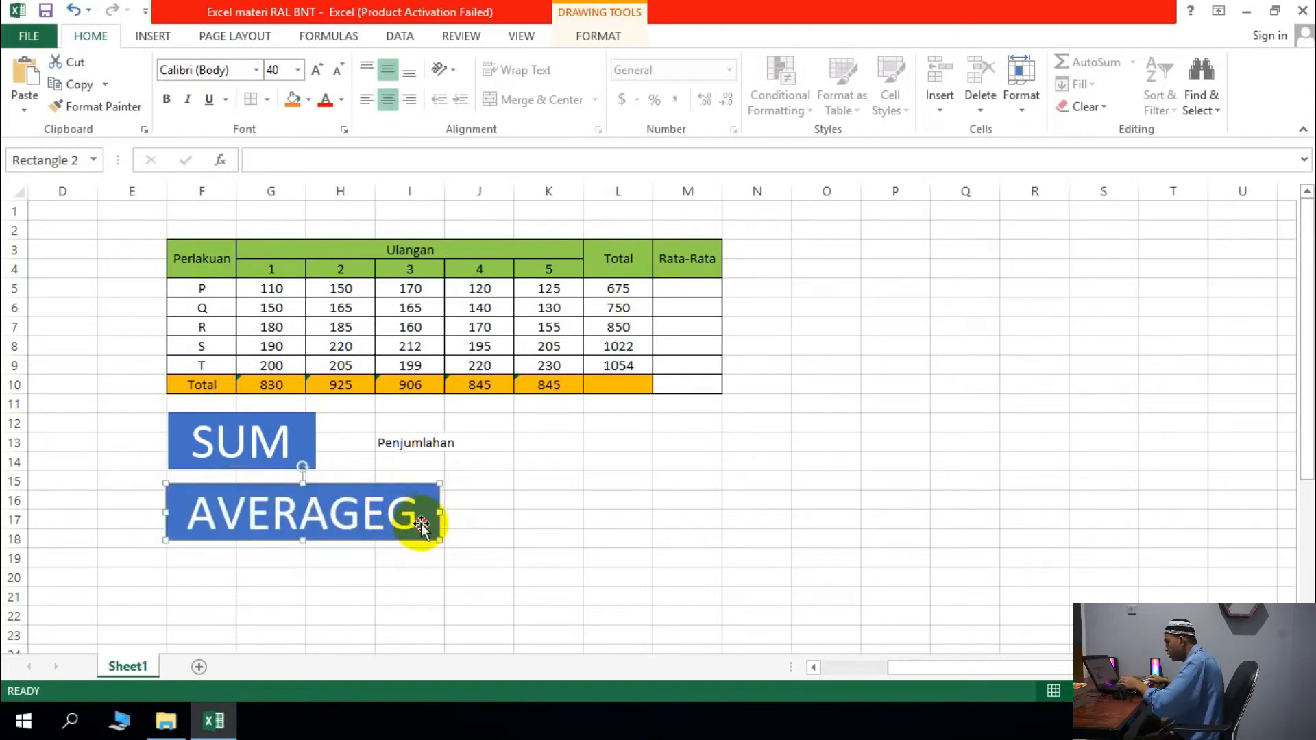
pyautogui.click(414, 516)
pyautogui.press('BackSpace')
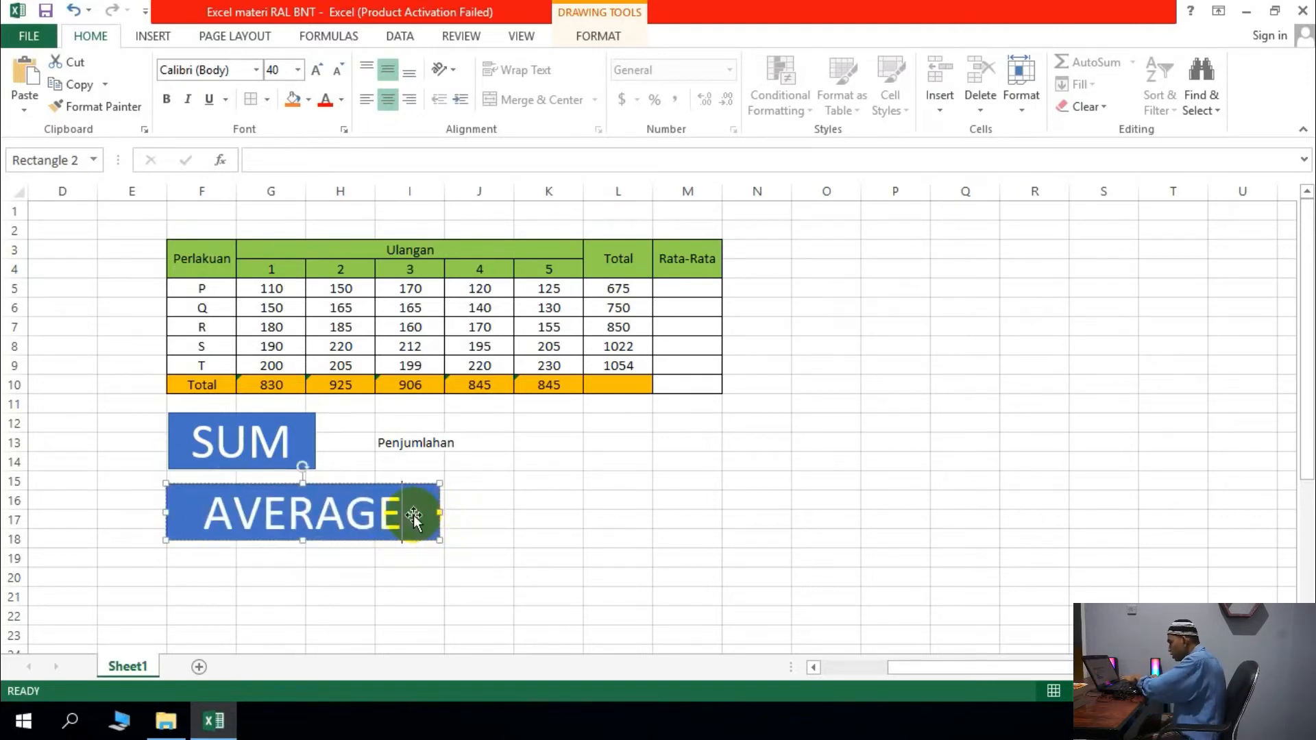
pyautogui.click(484, 595)
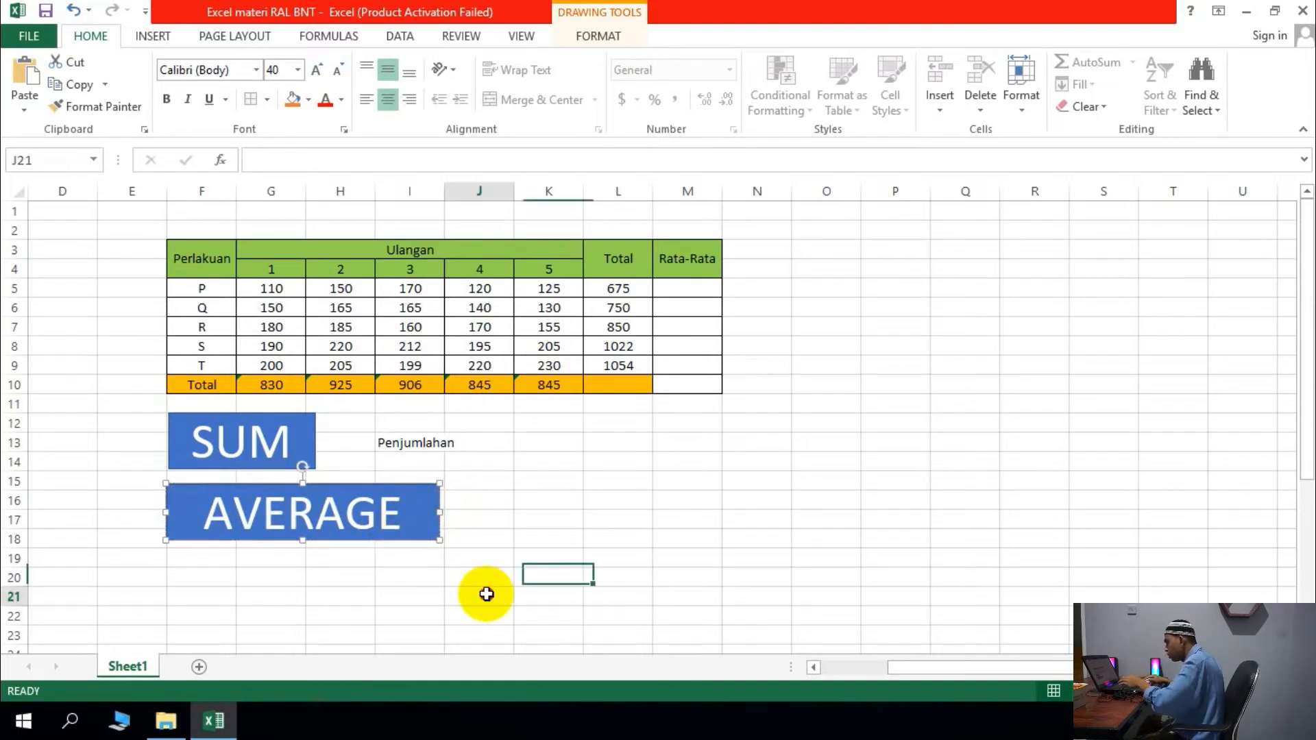
# Enter the note "Menghitung Rata-Rata" in cell K17 beside the AVERAGE label.
pyautogui.click(521, 520)
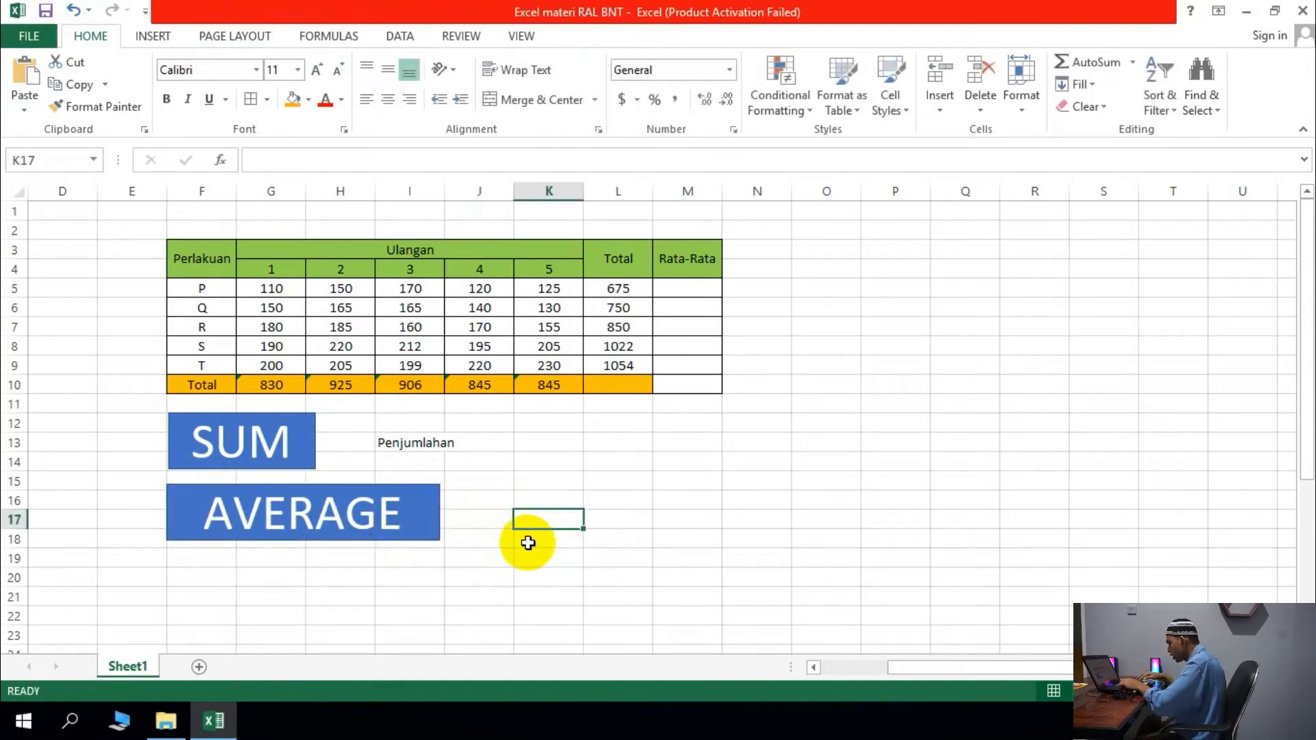
pyautogui.write('Mn')
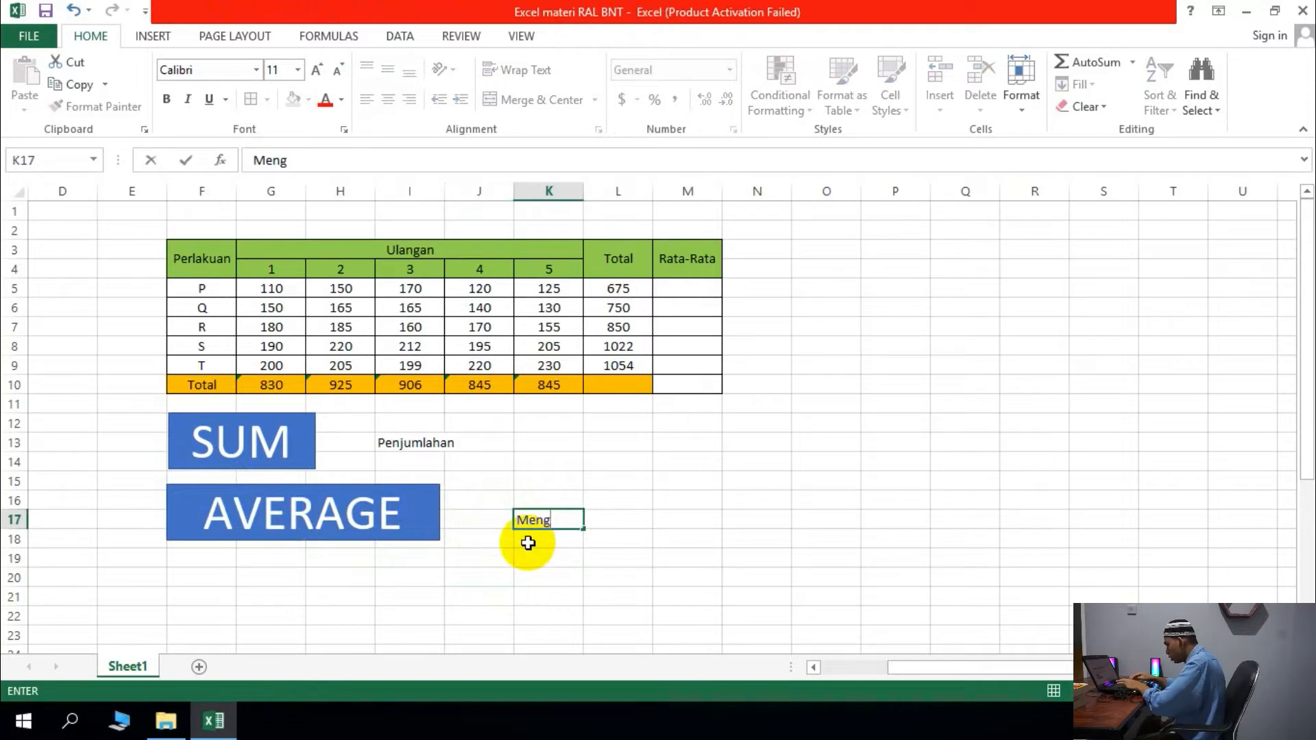
pyautogui.write('nghitung Rata-')
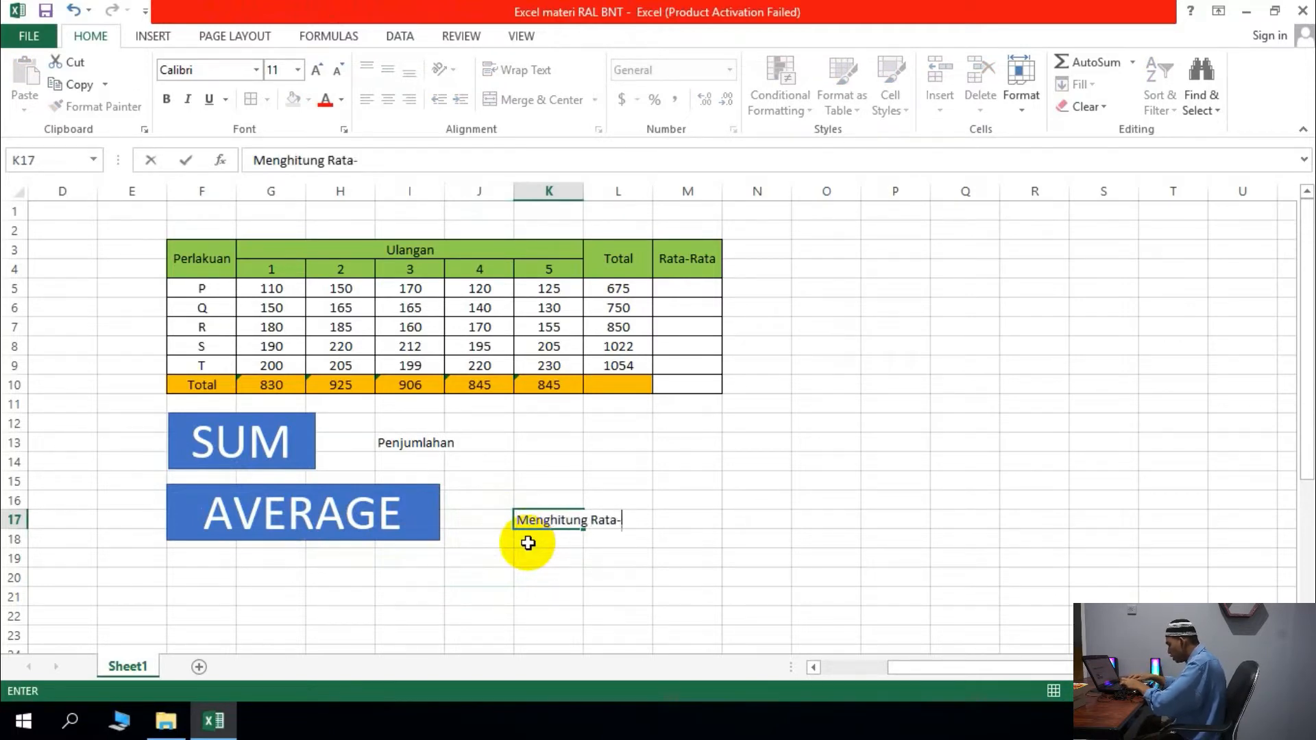
pyautogui.click(778, 478)
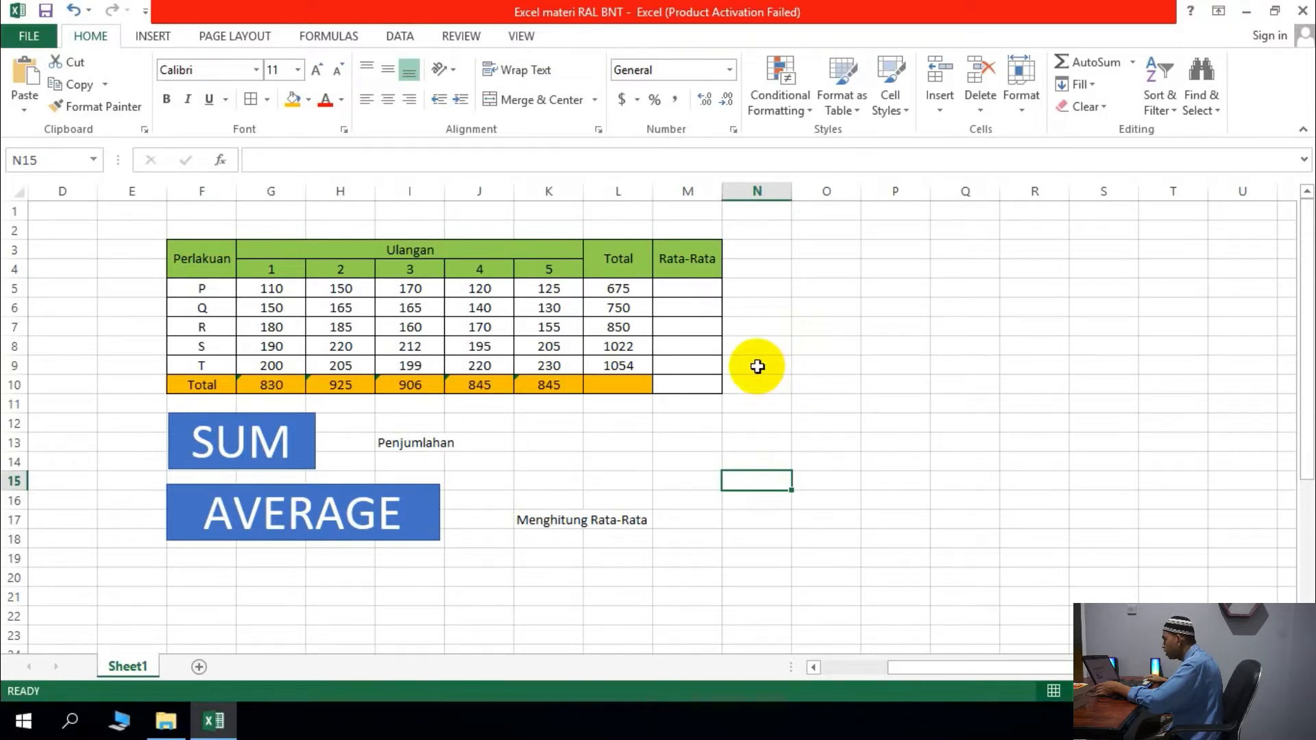
# Calculate treatment P's average in cell M5 by dividing its total with the formula =L5/5.
pyautogui.click(700, 295)
pyautogui.write('=')
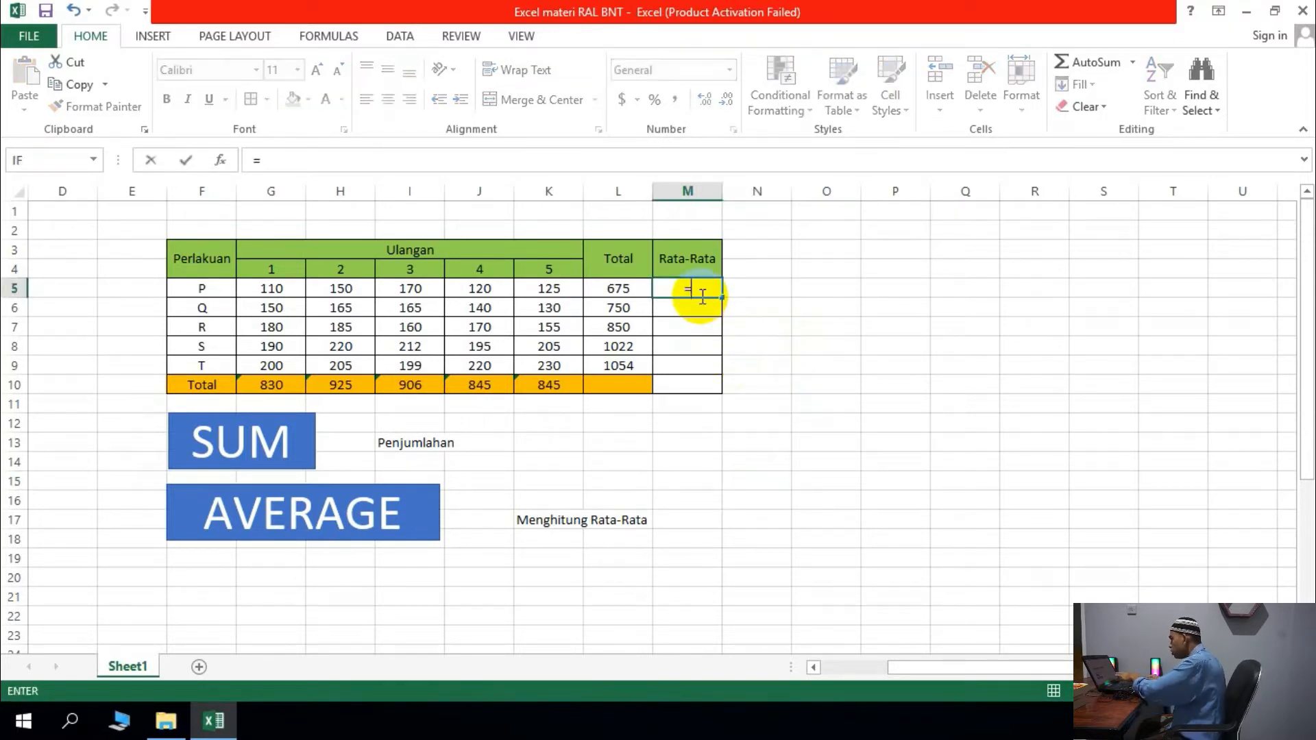
pyautogui.click(638, 290)
pyautogui.write('/')
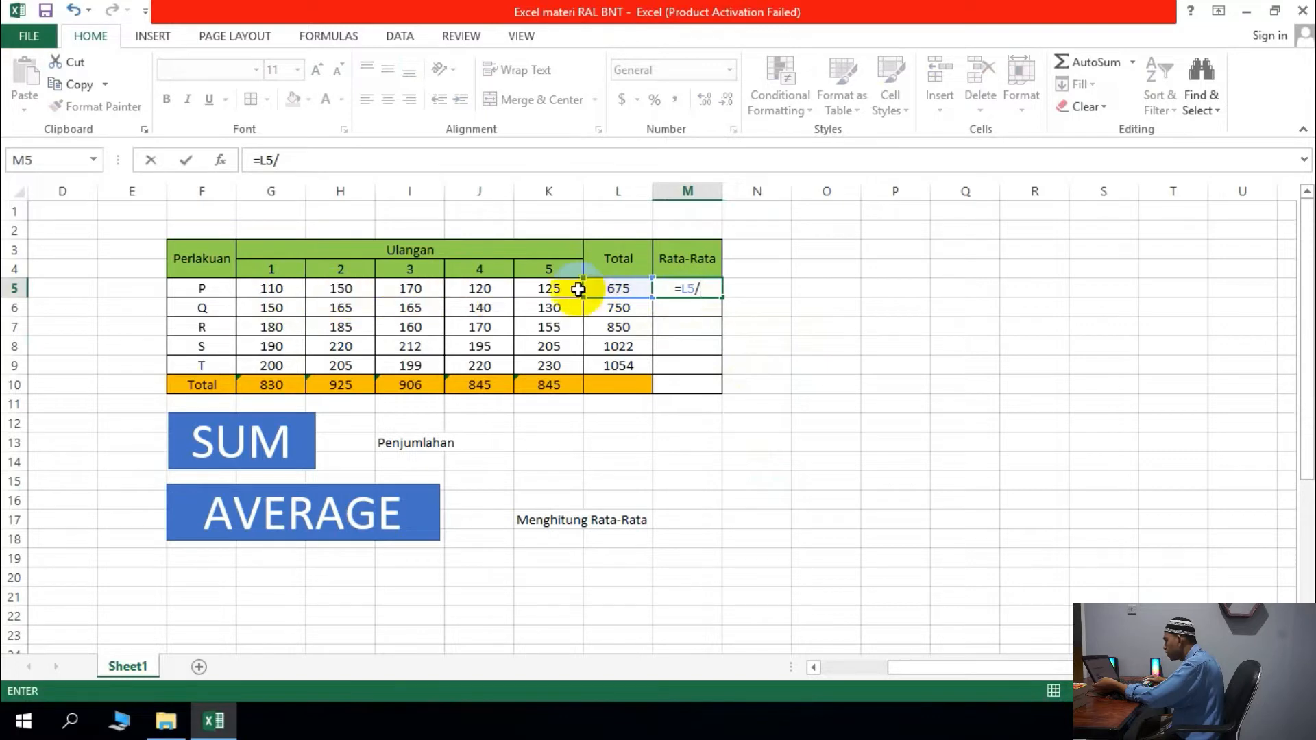
pyautogui.write('5')
pyautogui.press('Return')
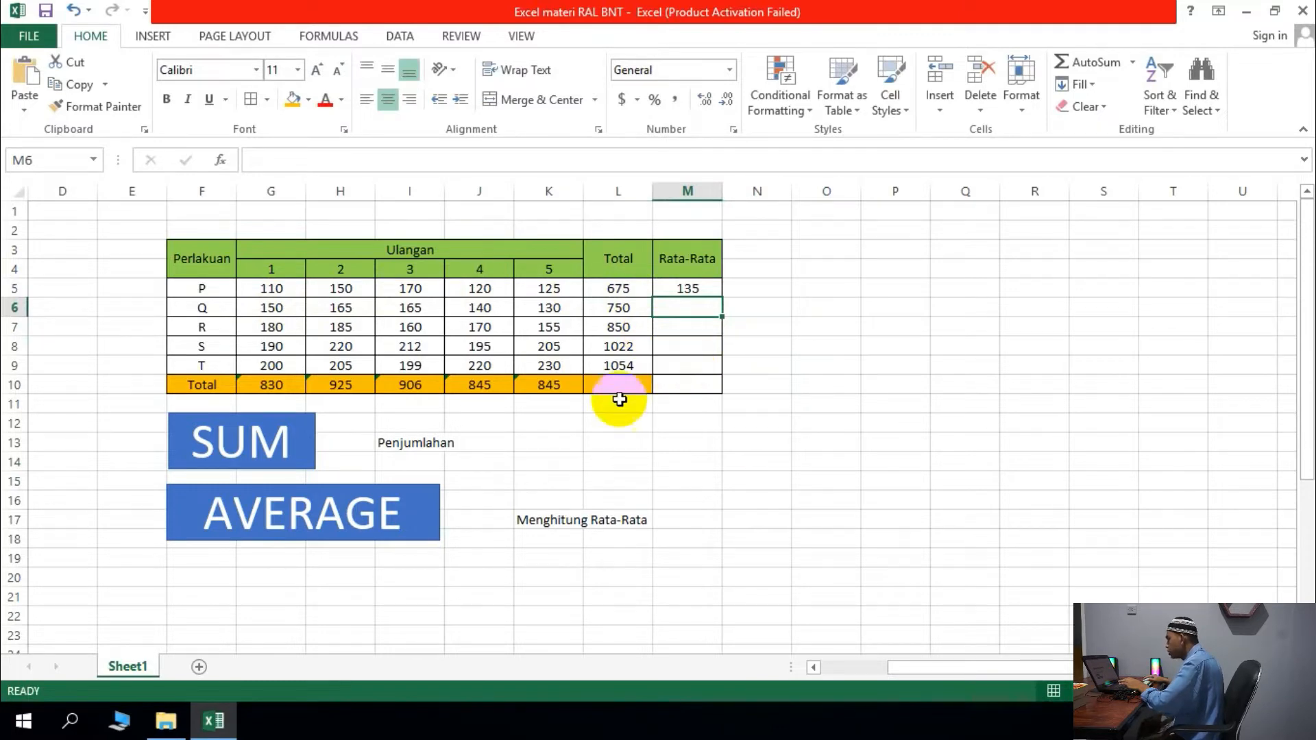
# Replace M5's formula with the AVERAGE of G5:K5 and copy it down the Rata-Rata column through M9.
pyautogui.click(686, 291)
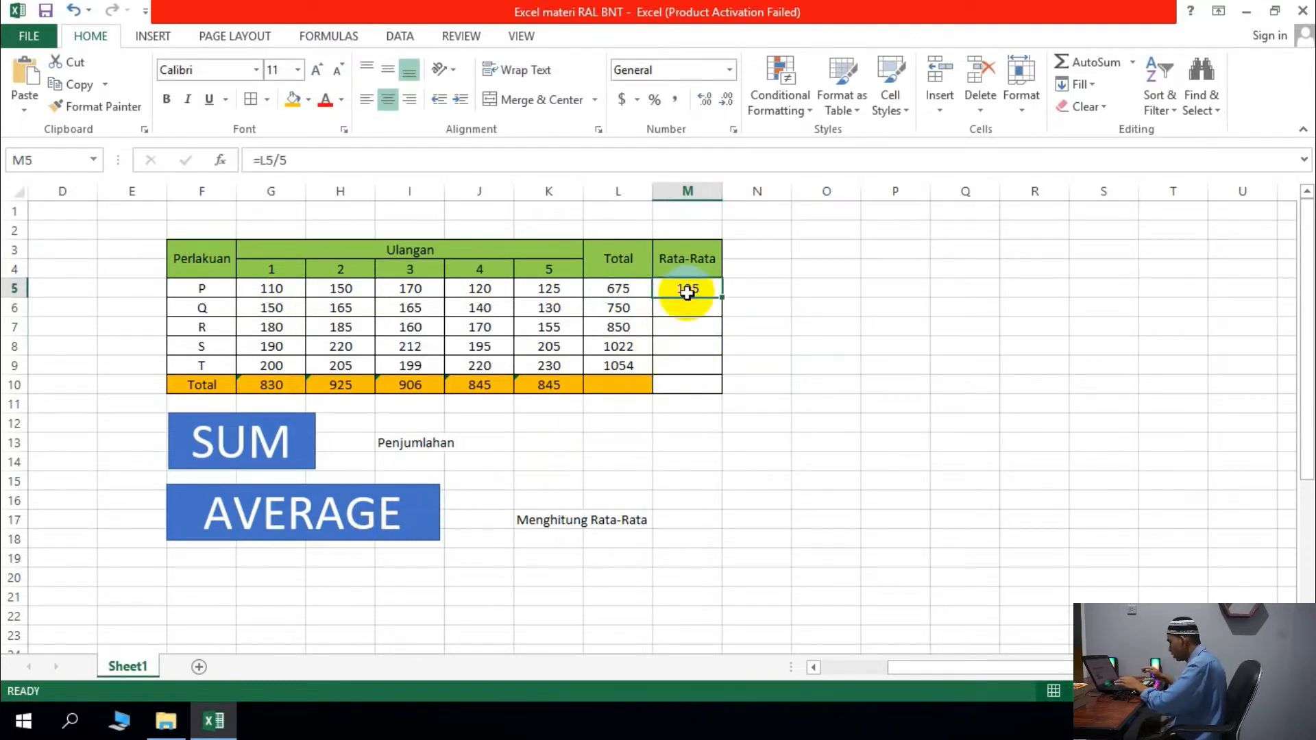
pyautogui.write('=average')
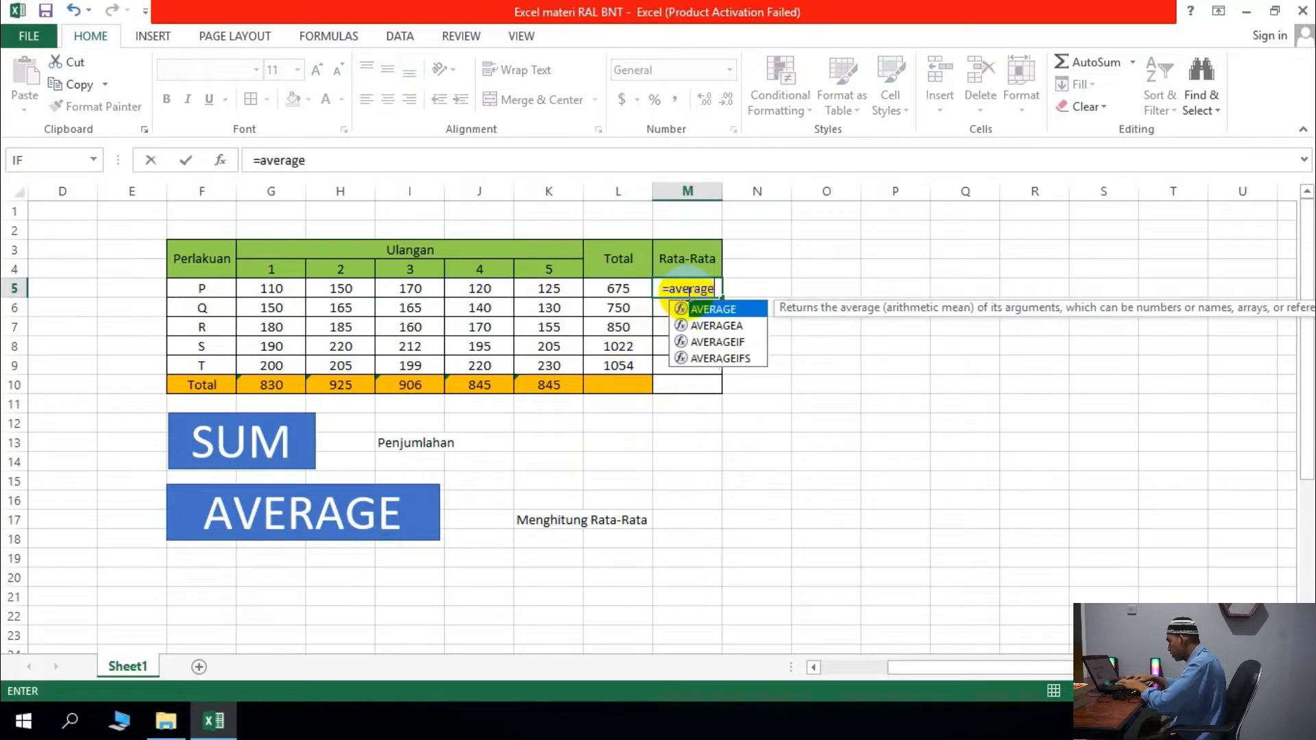
pyautogui.write('(')
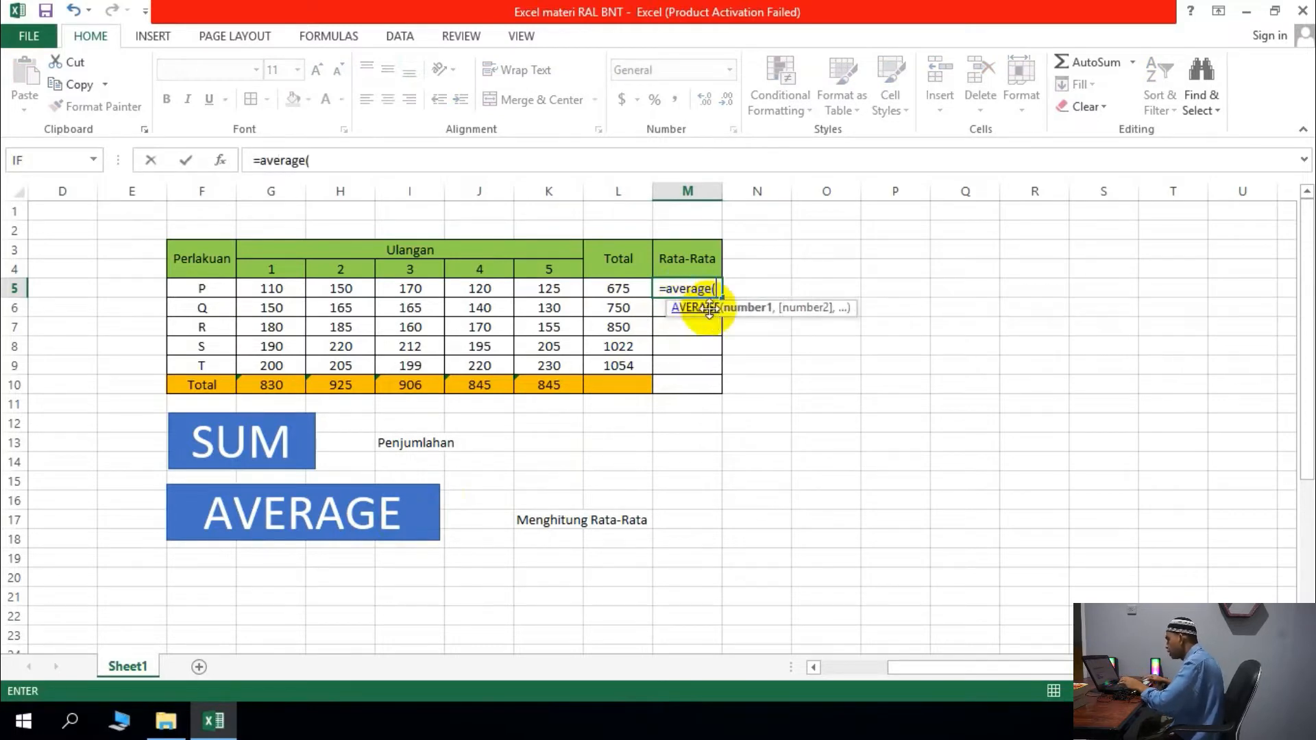
pyautogui.moveTo(272, 287); pyautogui.dragTo(521, 299)
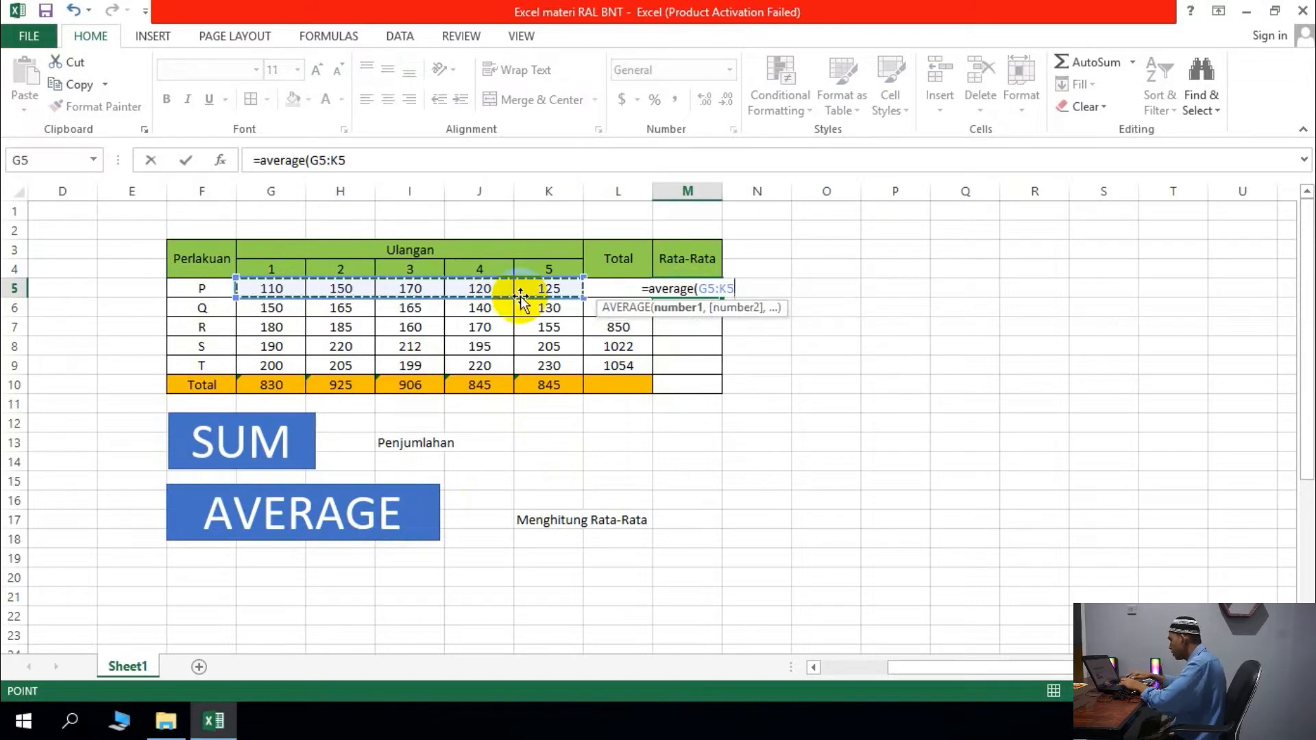
pyautogui.press('Return')
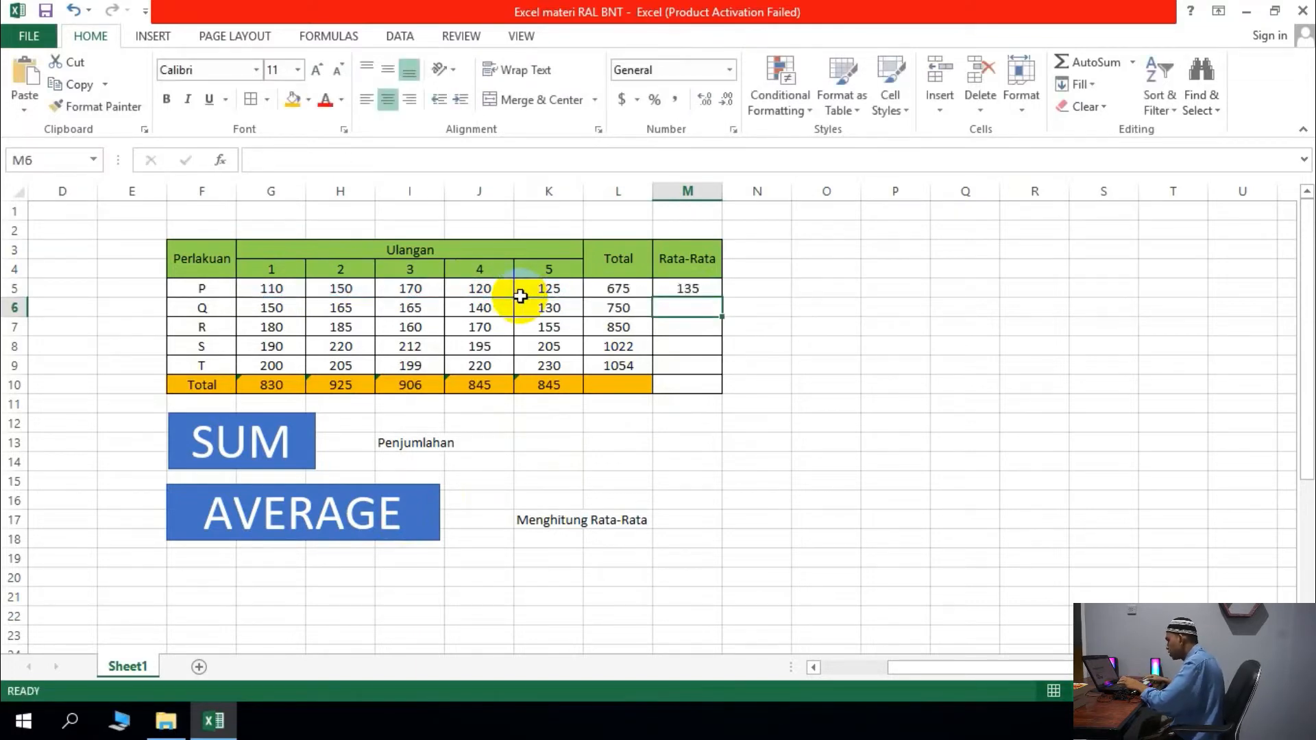
pyautogui.click(677, 289)
pyautogui.moveTo(724, 301); pyautogui.dragTo(719, 374)
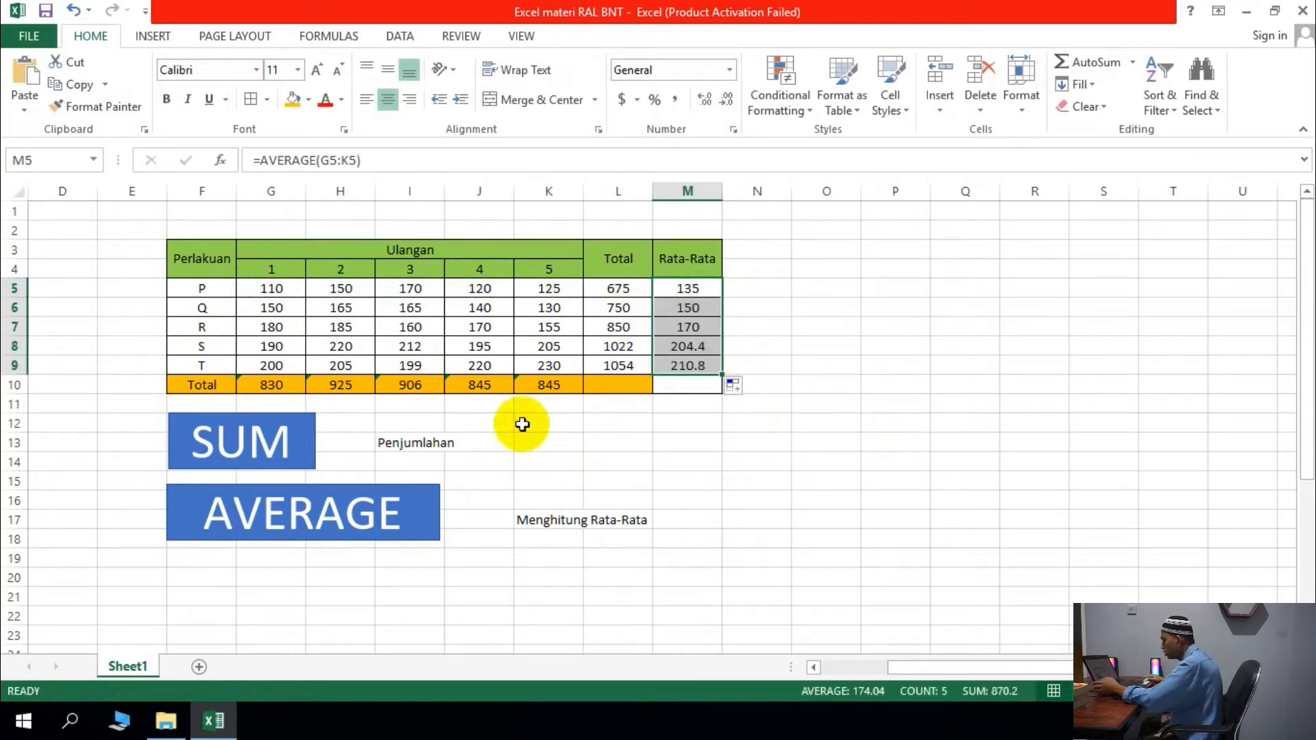
# Place a copy of the AVERAGE label box directly below it and replace its text with SUMSQ.
pyautogui.click(355, 549)
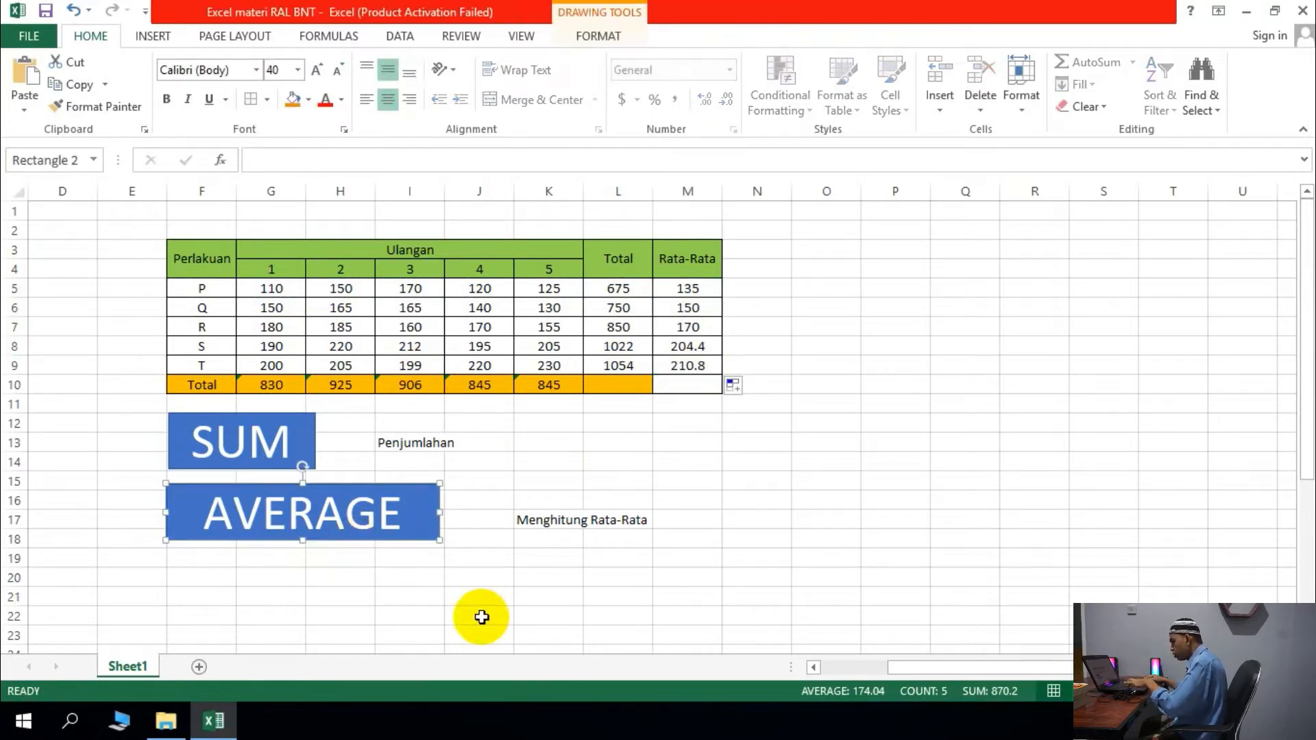
pyautogui.hotkey('ctrl', 'v')
pyautogui.moveTo(430, 550); pyautogui.dragTo(179, 583)
pyautogui.write('SUMSQ')
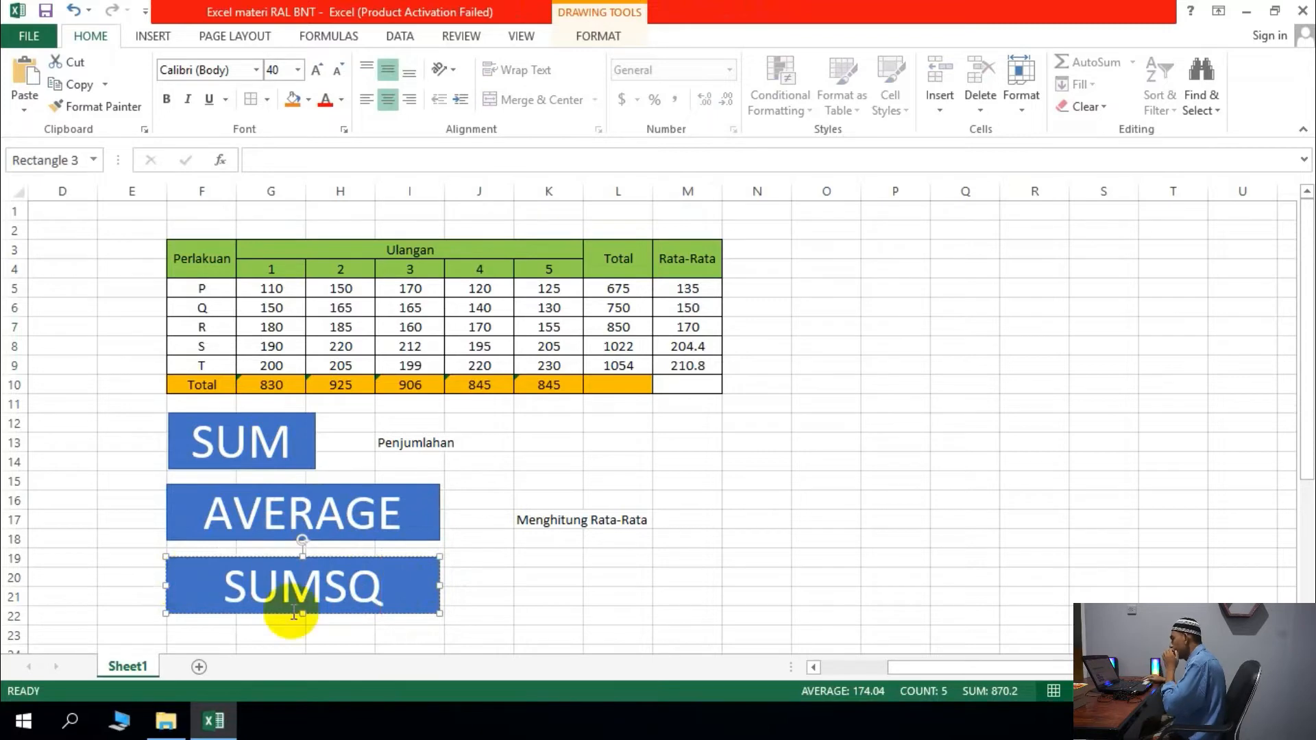
pyautogui.click(537, 598)
# Enter the note "Jumlah Kudrat" in cell K20 beside the SUMSQ label.
pyautogui.click(523, 579)
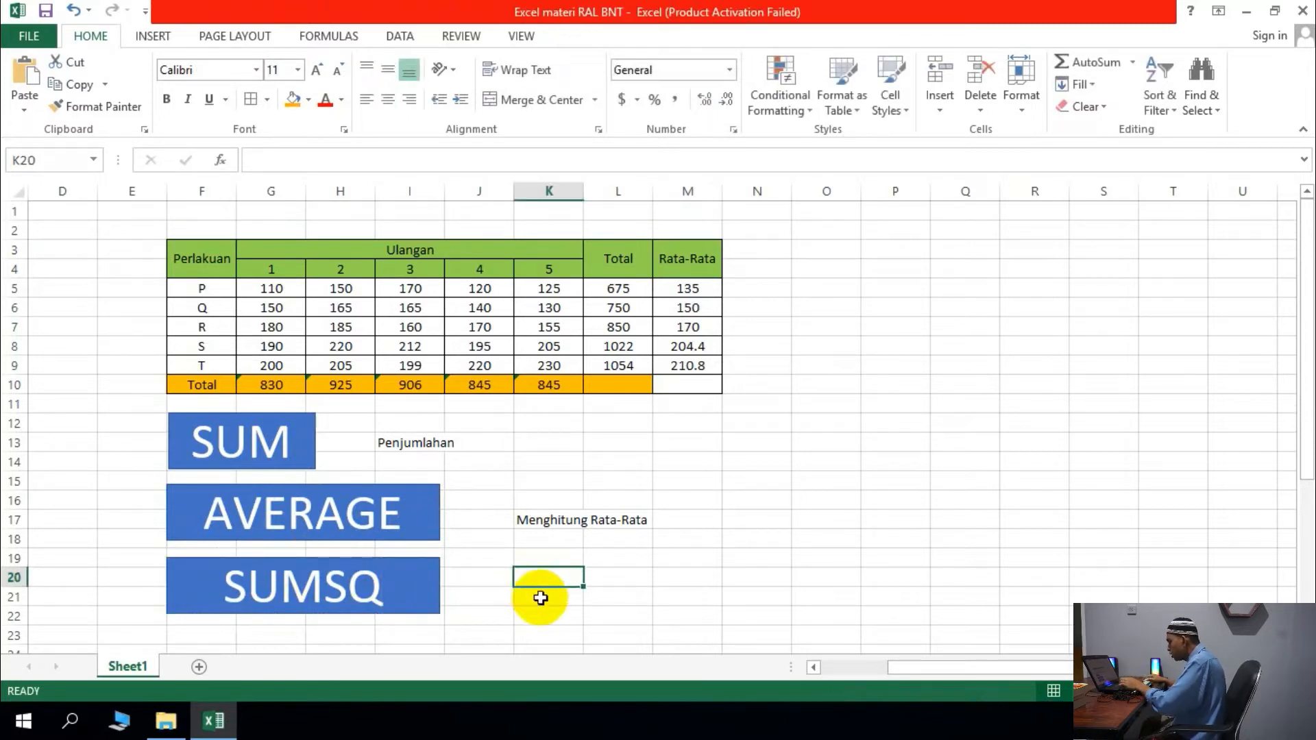
pyautogui.write('jU')
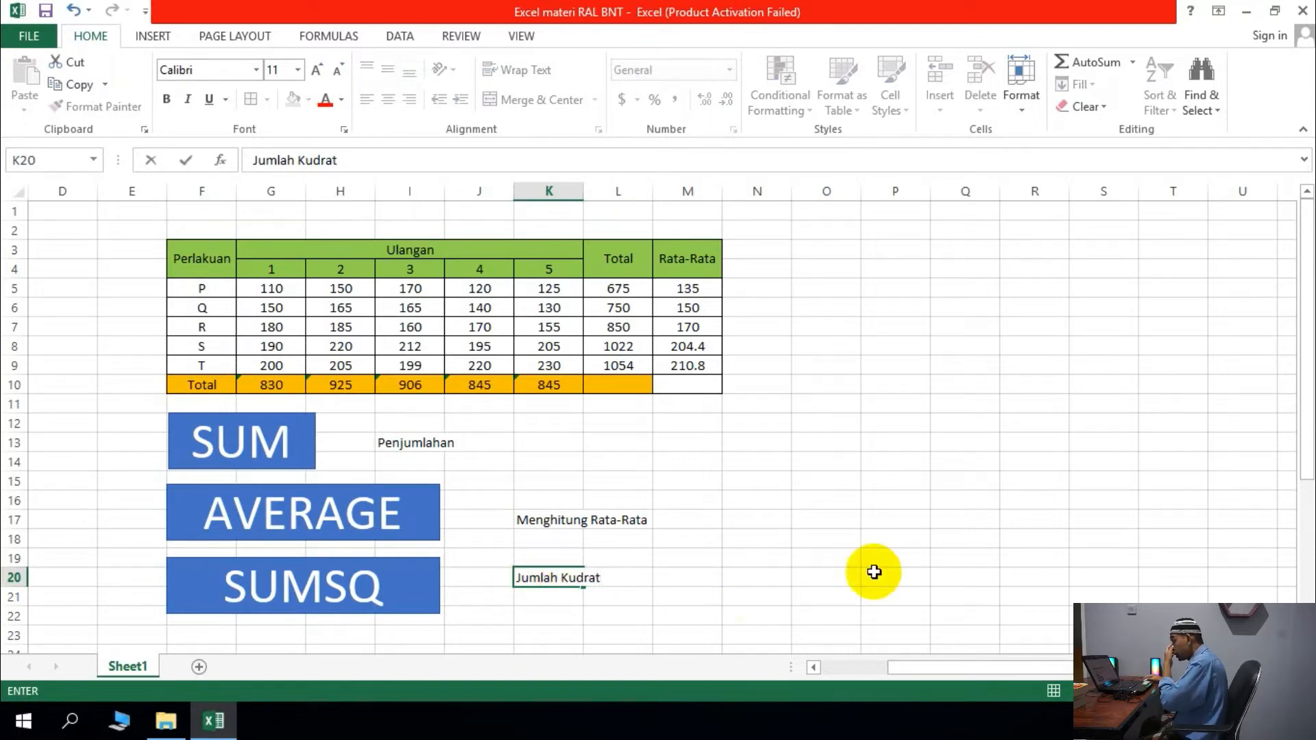
pyautogui.click(846, 524)
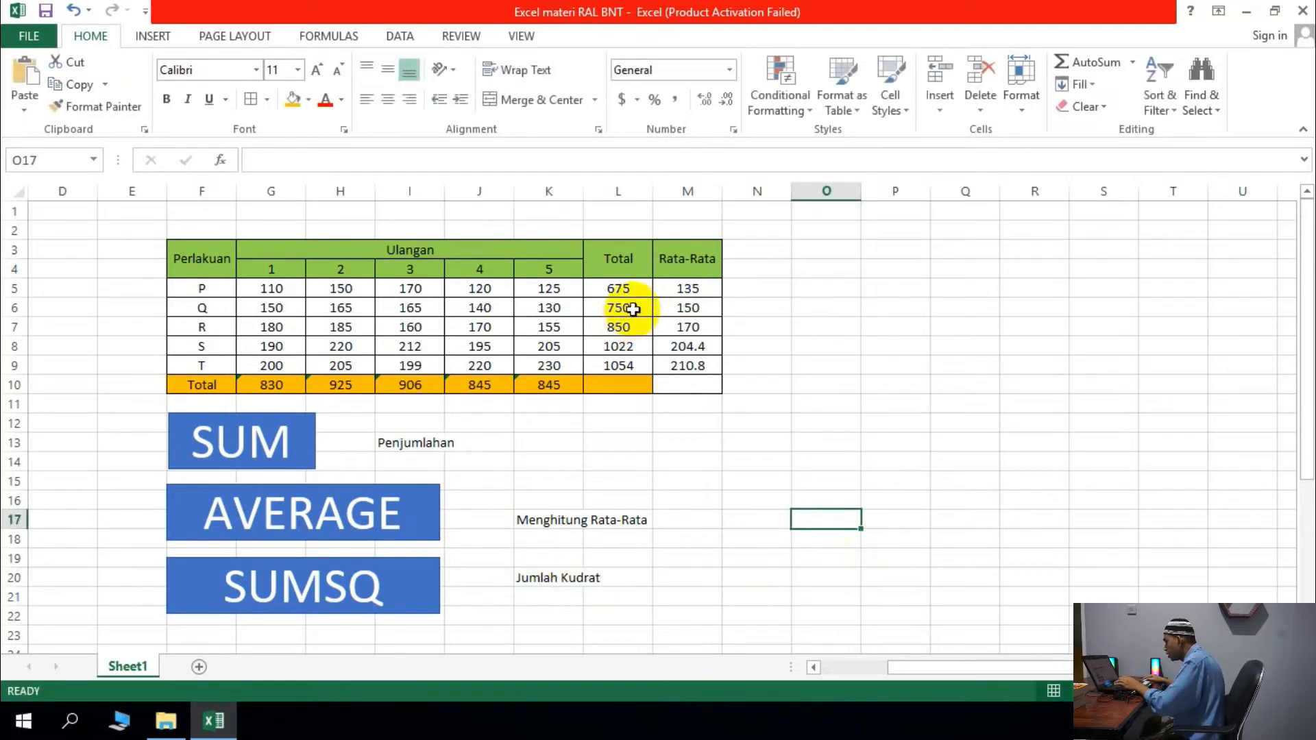
# Merge and center cells N3:N4 beside the Rata-Rata heading.
pyautogui.click(764, 259)
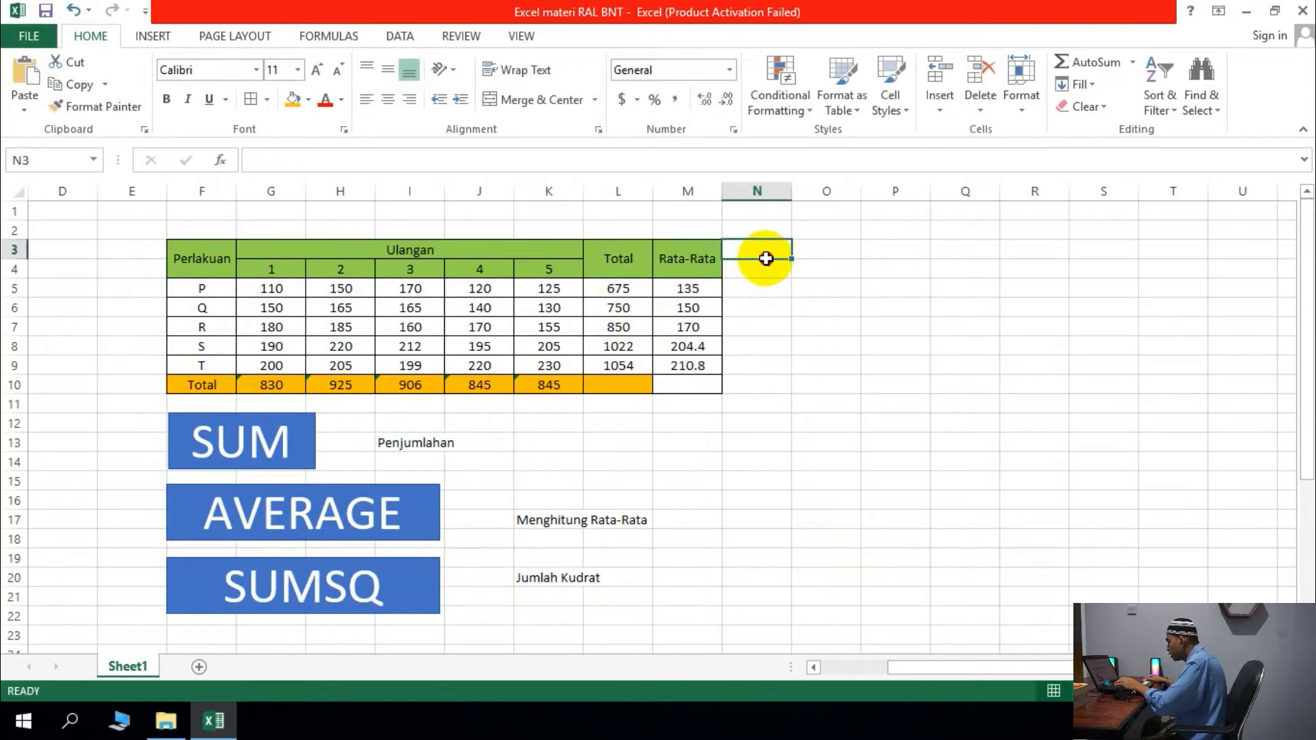
pyautogui.moveTo(766, 259); pyautogui.dragTo(765, 270)
pyautogui.click(542, 99)
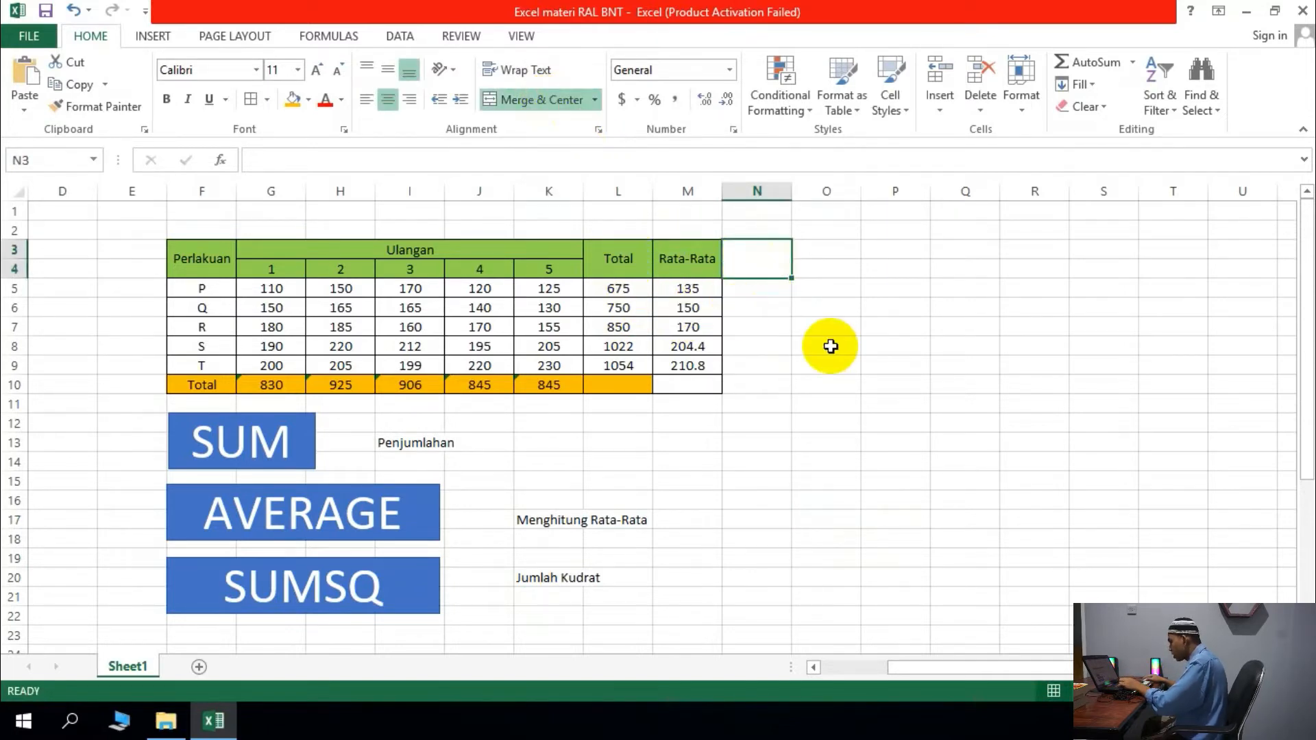
# Enter the heading "Total^2" in merged cell N3 and align it to the vertical middle.
pyautogui.write('Total^2')
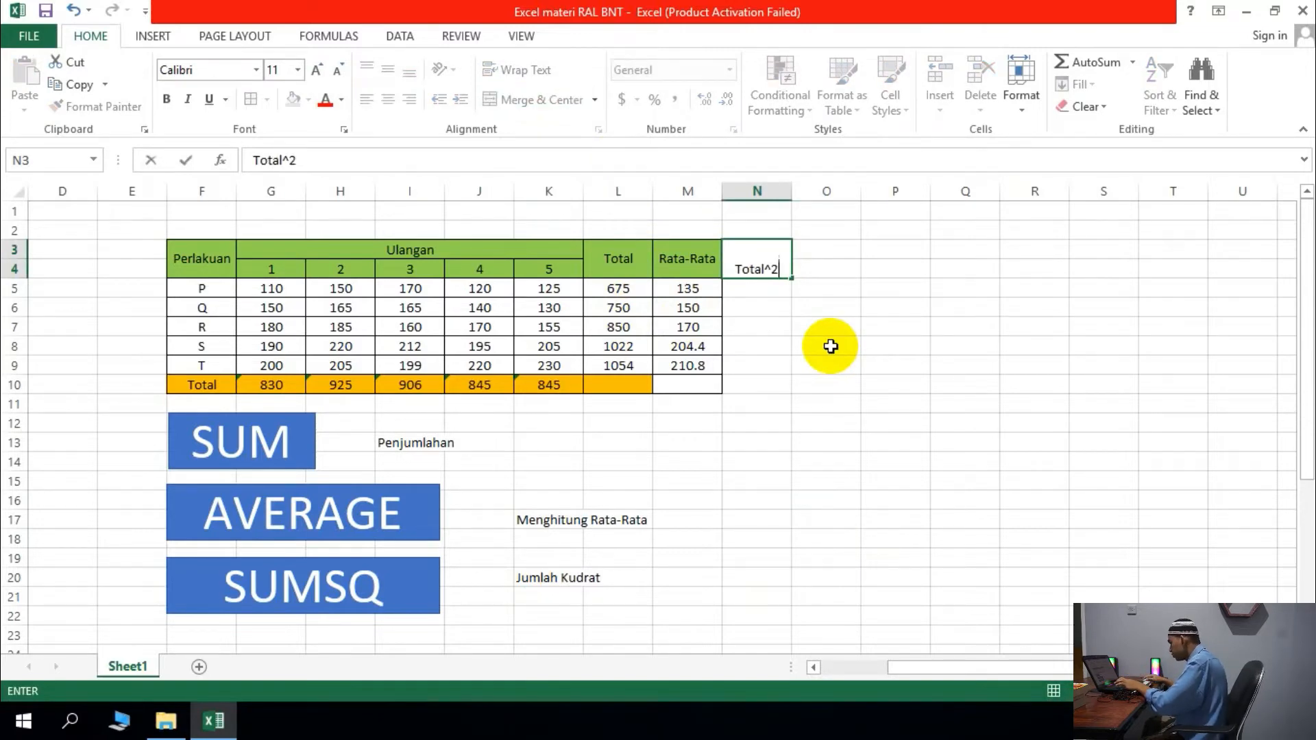
pyautogui.press('Return')
pyautogui.click(756, 262)
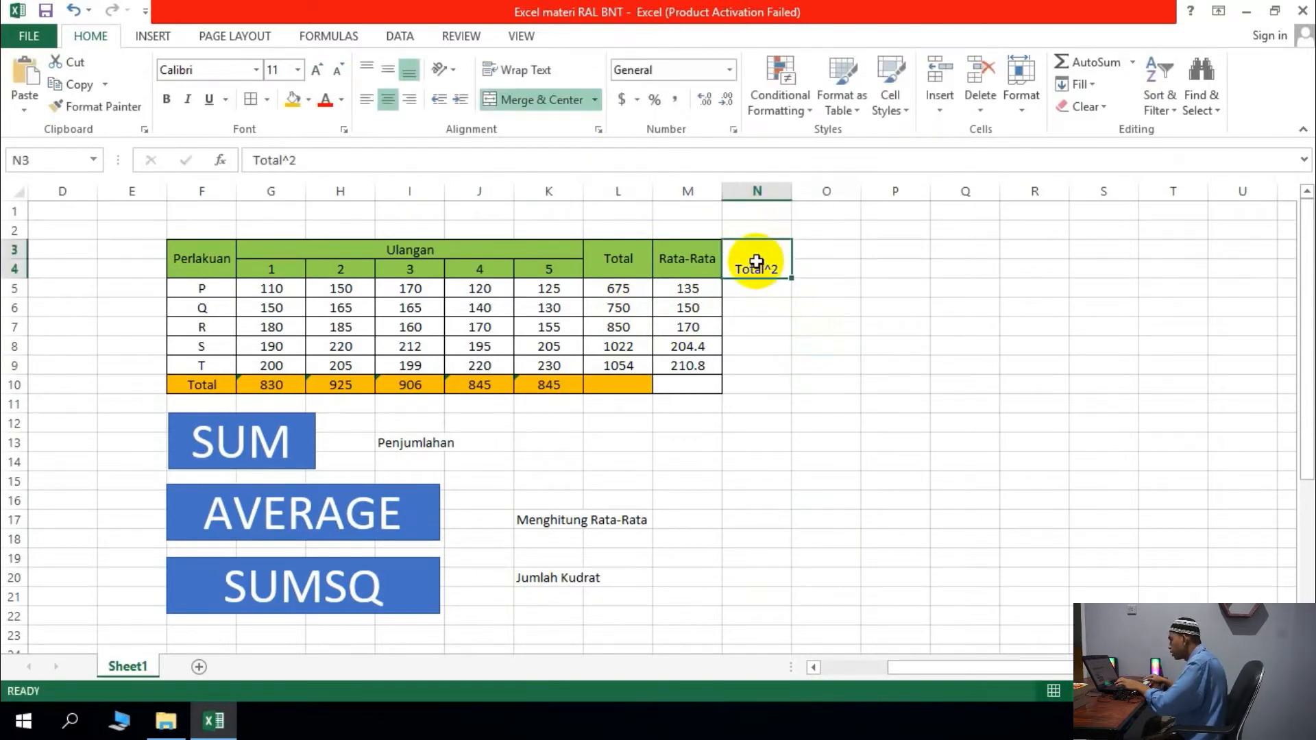
pyautogui.click(388, 69)
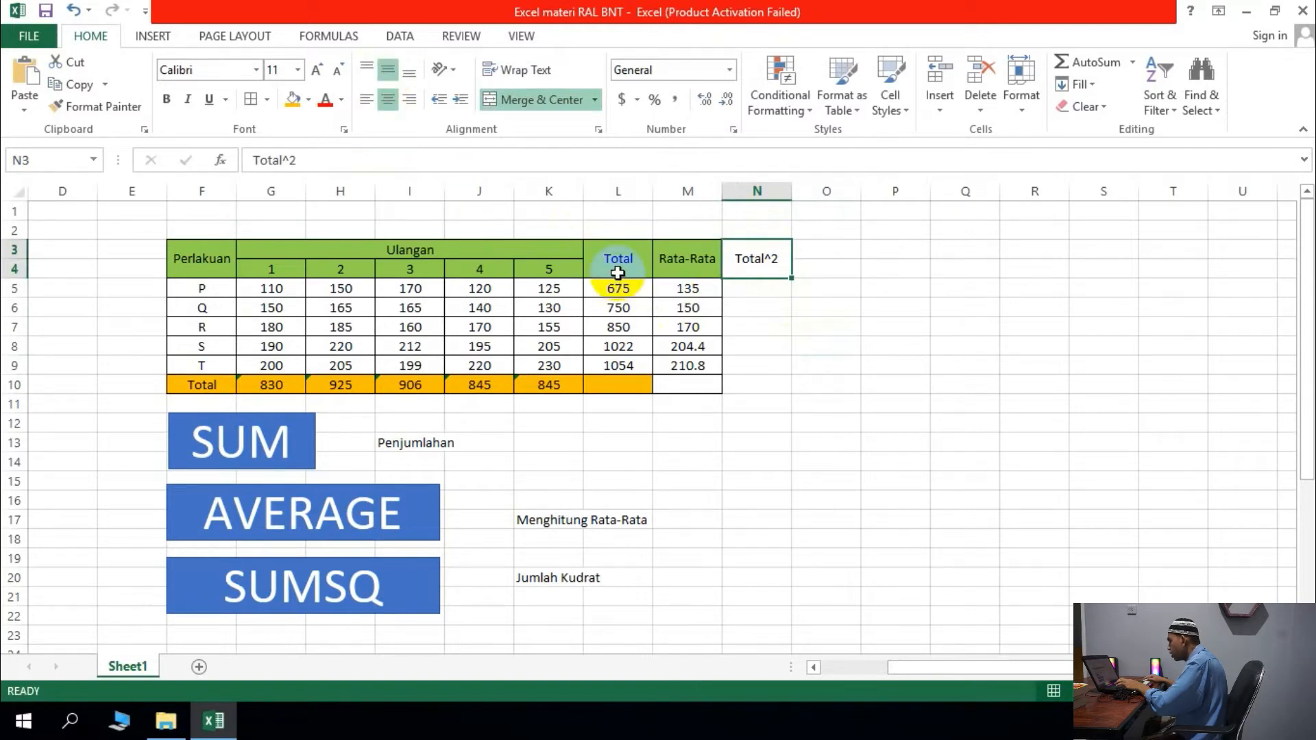
# Square the first treatment total in N5 with =L5^2 and copy the formula down through N9.
pyautogui.click(757, 302)
pyautogui.write('=')
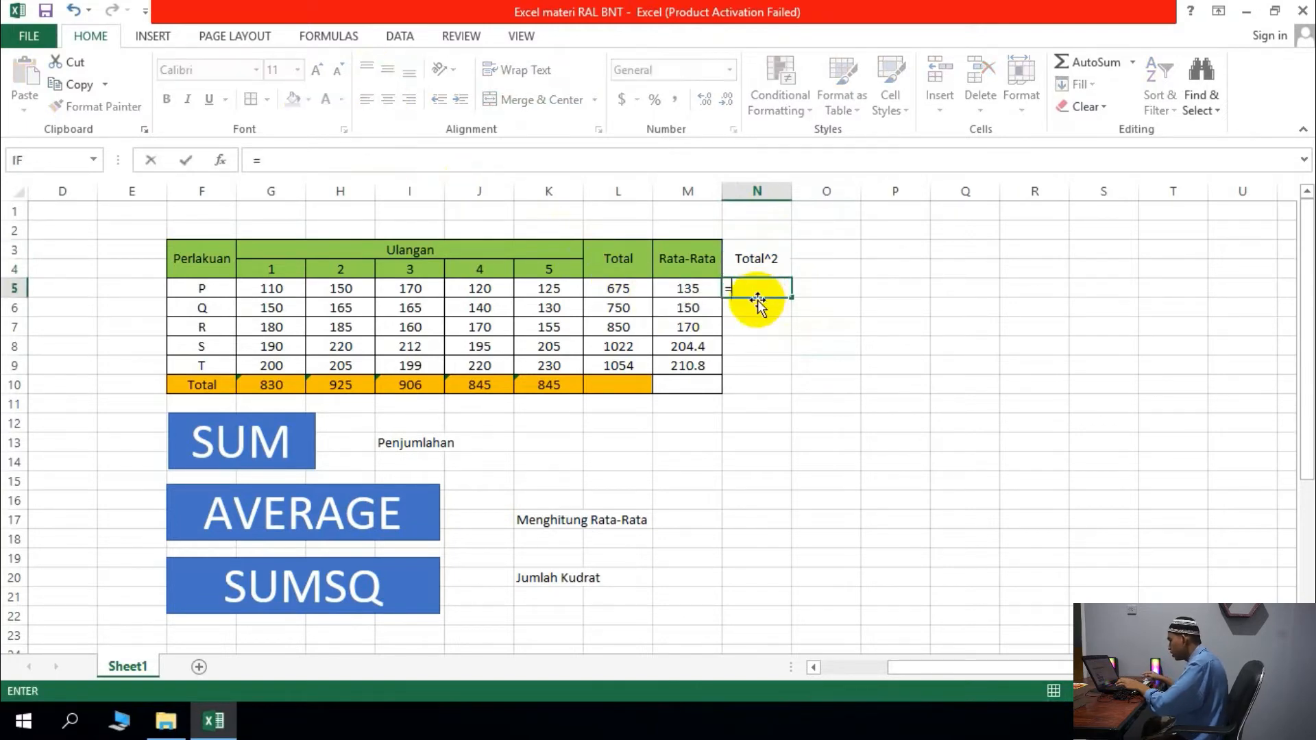
pyautogui.click(643, 295)
pyautogui.write('^2')
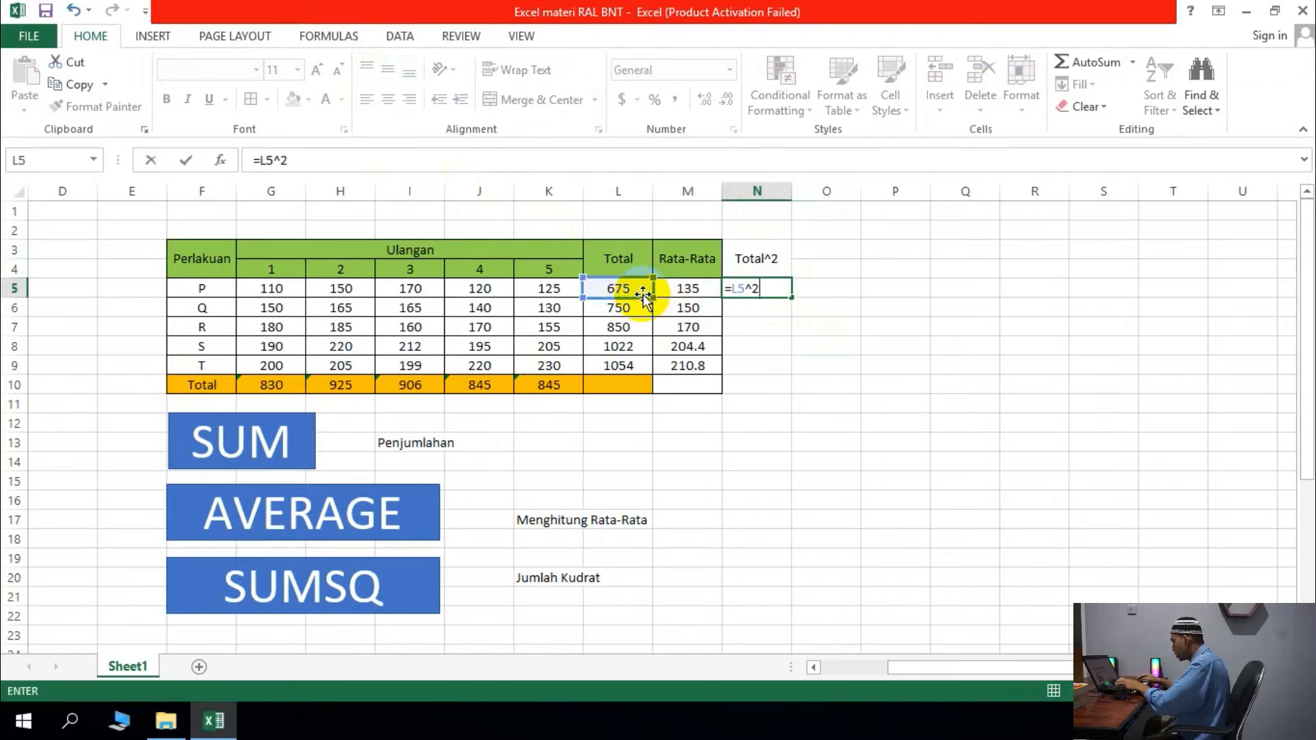
pyautogui.press('Return')
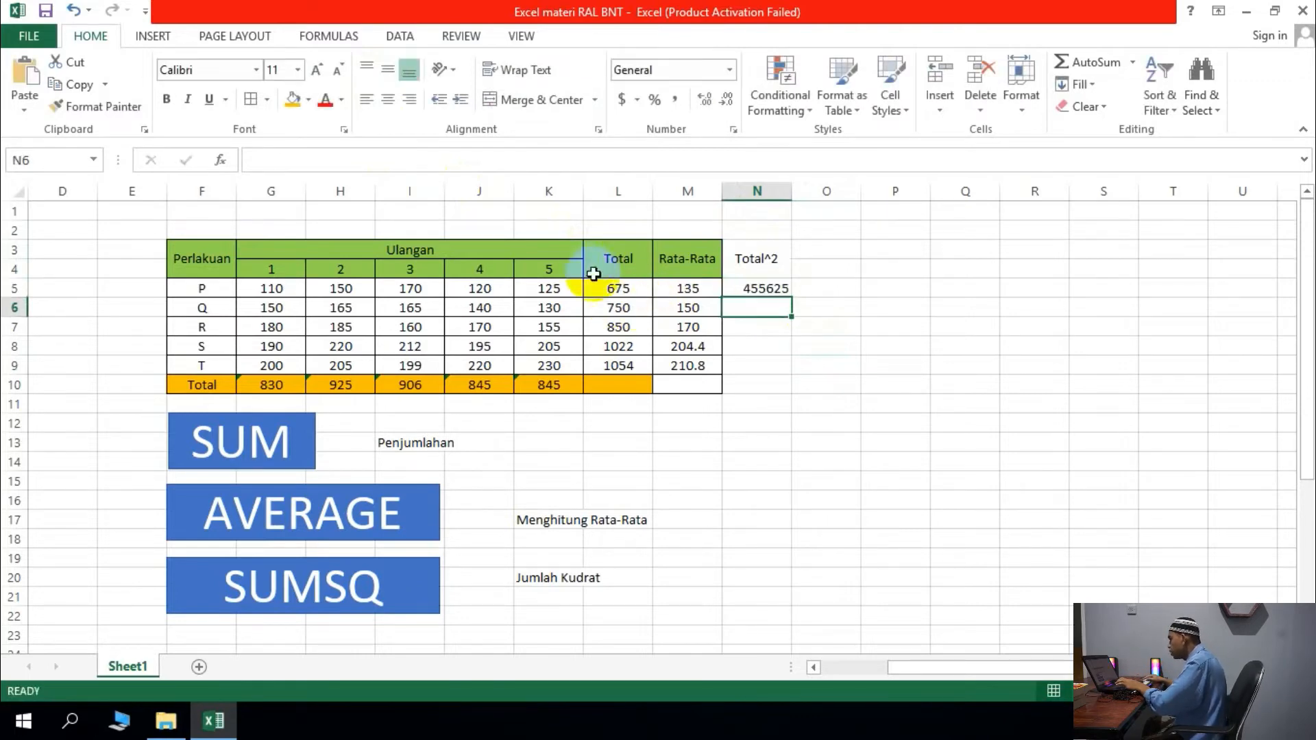
pyautogui.click(734, 286)
pyautogui.moveTo(790, 295); pyautogui.dragTo(805, 374)
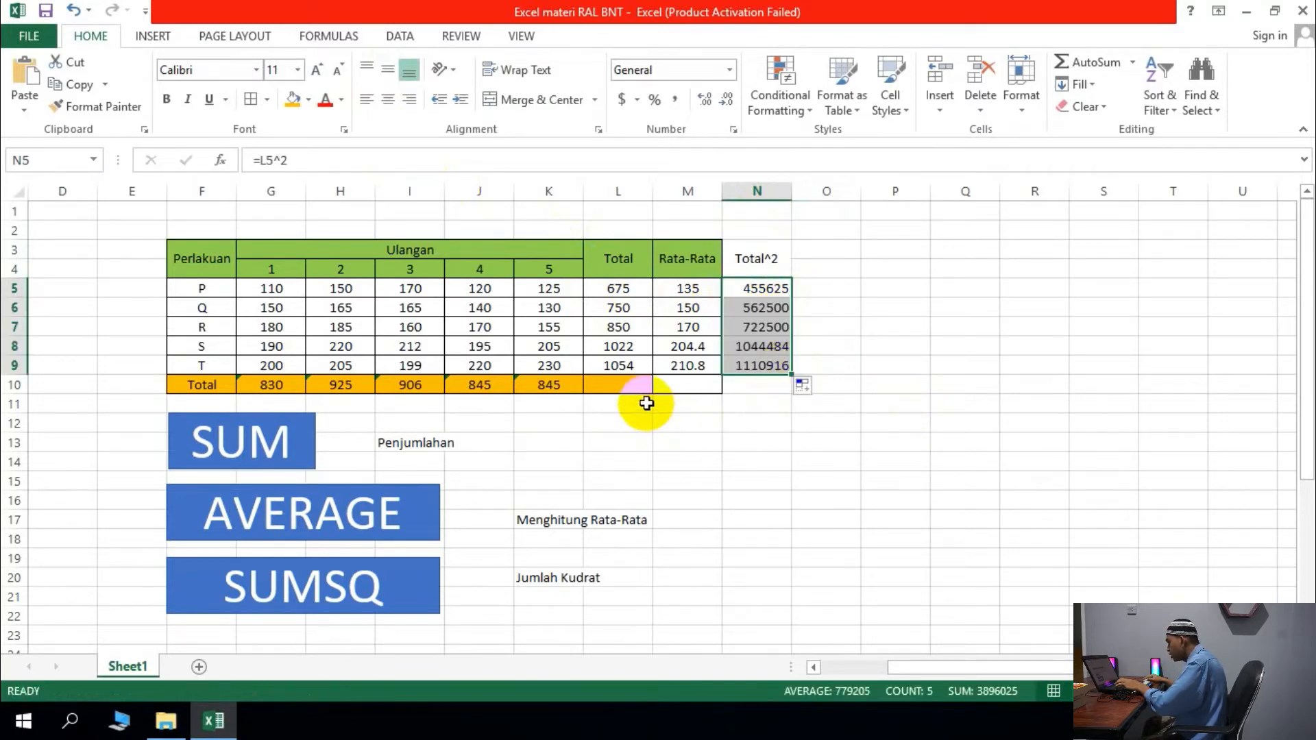
# Copy the SUM formula from G10 across the Total row through N10, then clear cell M10 under Rata-Rata.
pyautogui.click(579, 384)
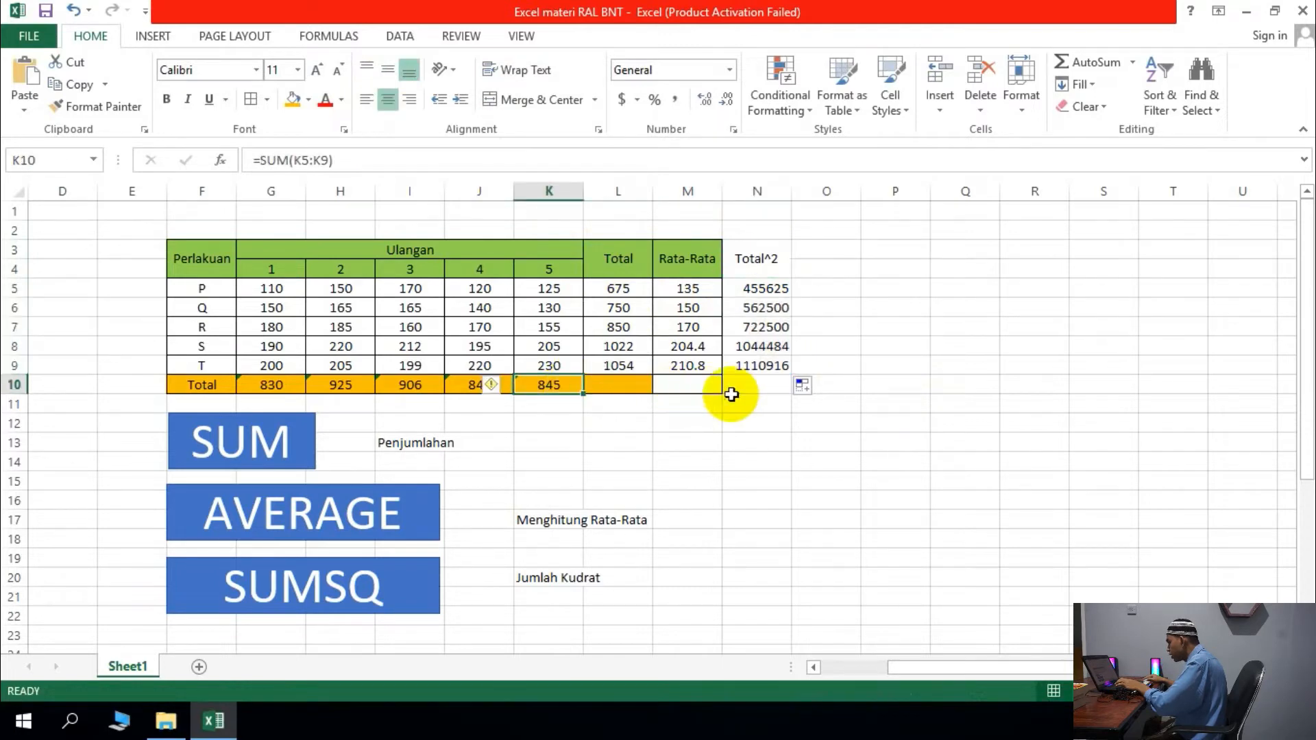
pyautogui.click(270, 387)
pyautogui.moveTo(309, 397); pyautogui.dragTo(711, 429)
pyautogui.moveTo(785, 422); pyautogui.dragTo(784, 420)
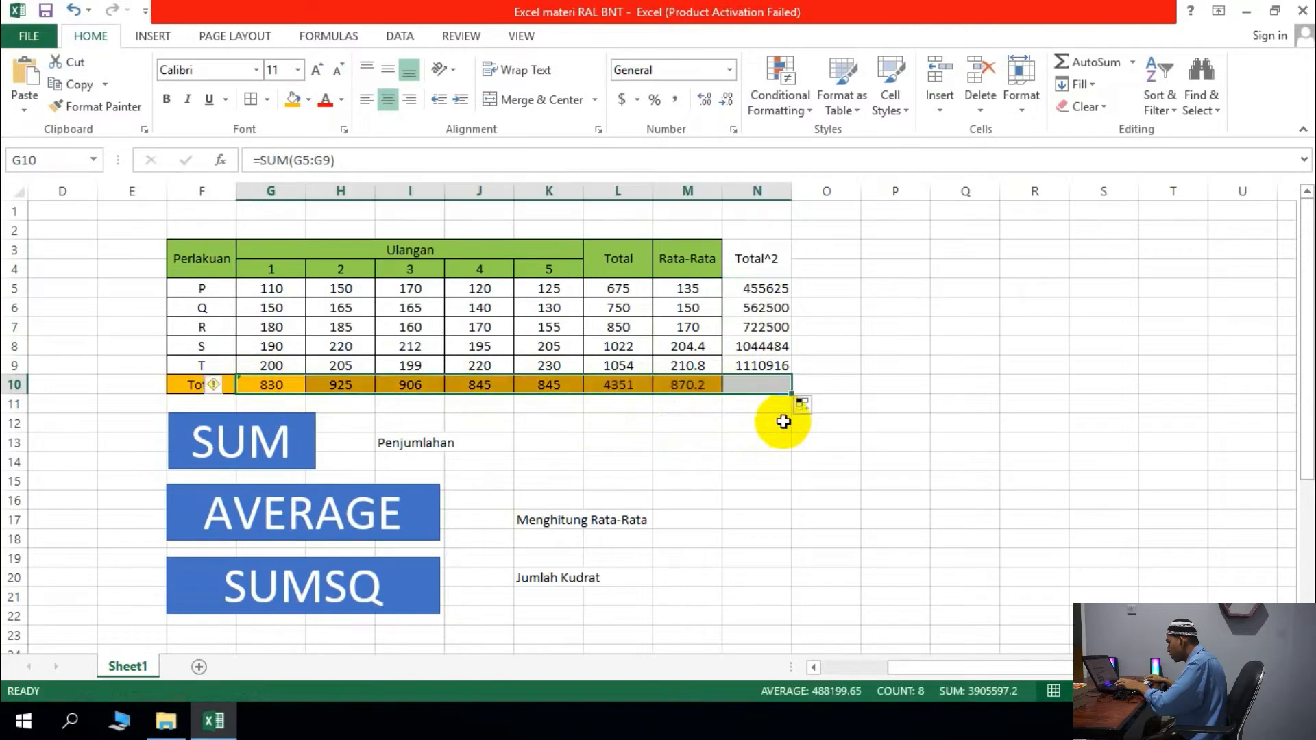
pyautogui.click(711, 387)
pyautogui.press('Delete')
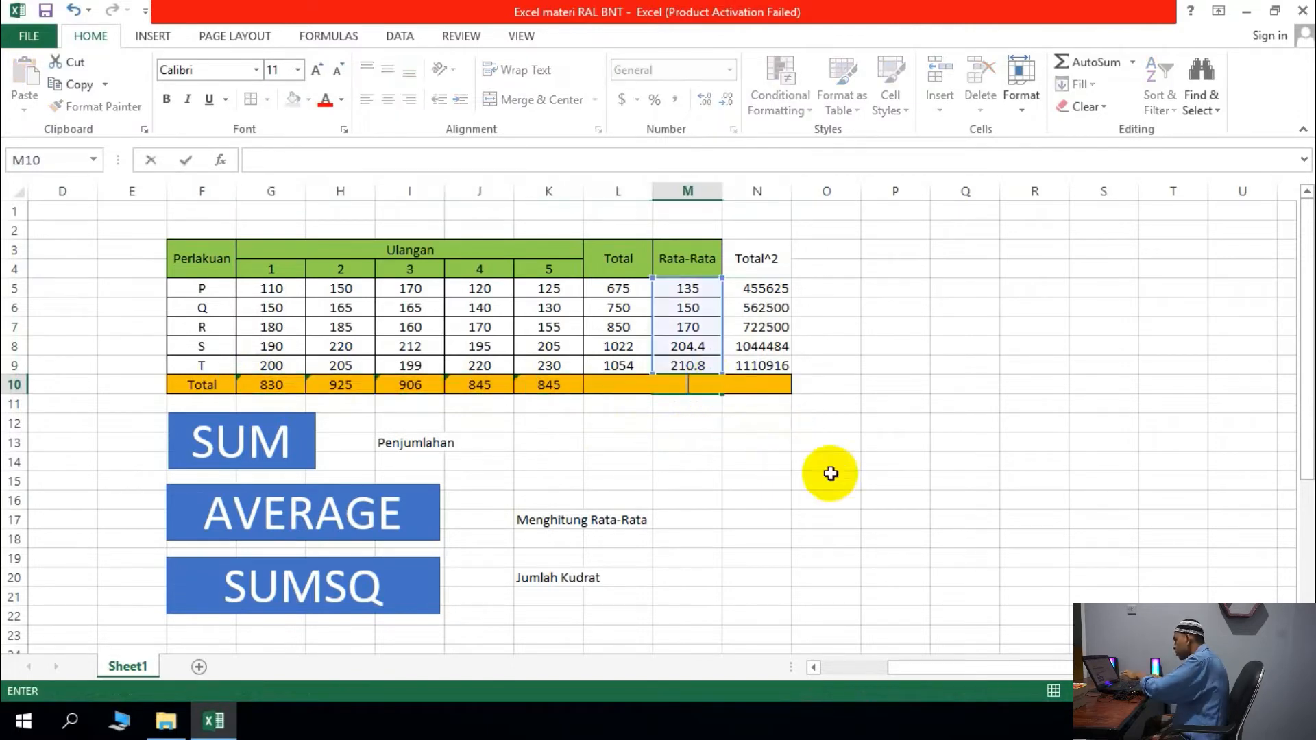
pyautogui.click(884, 500)
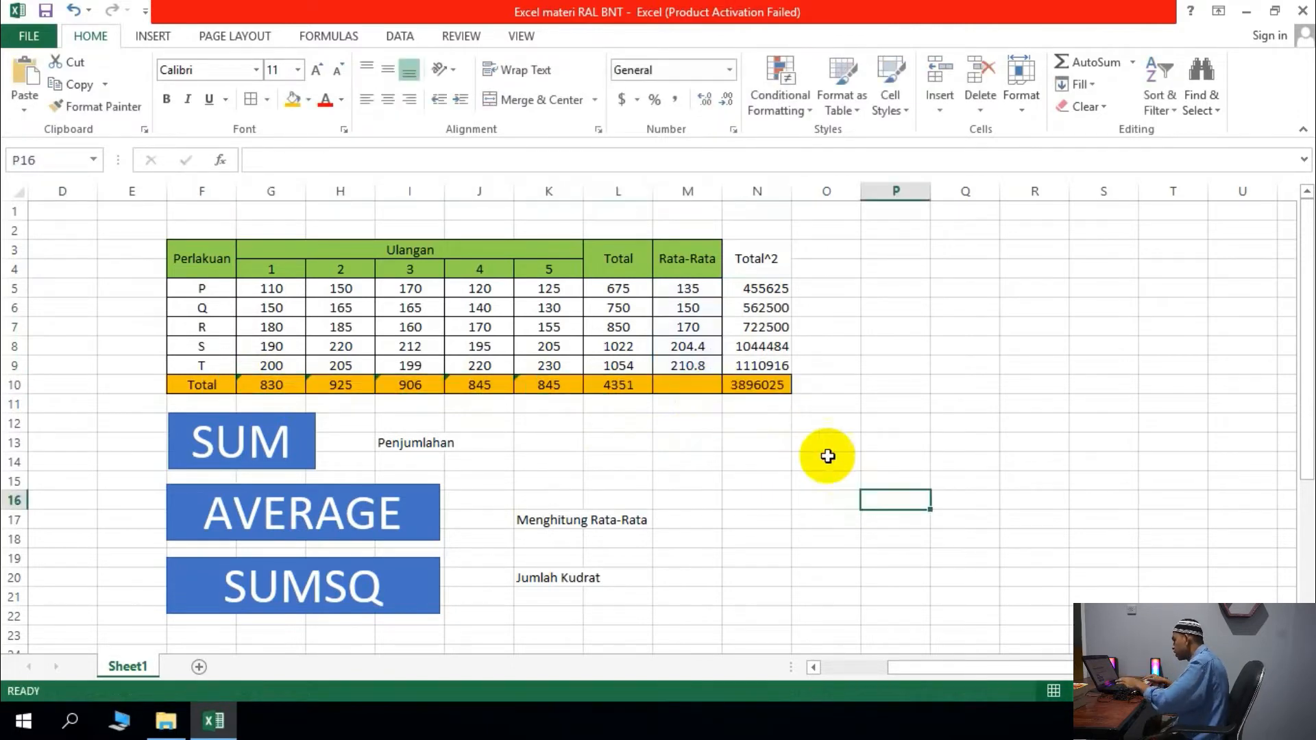
# Replace the heading in merged cell N3 with "TK".
pyautogui.click(770, 266)
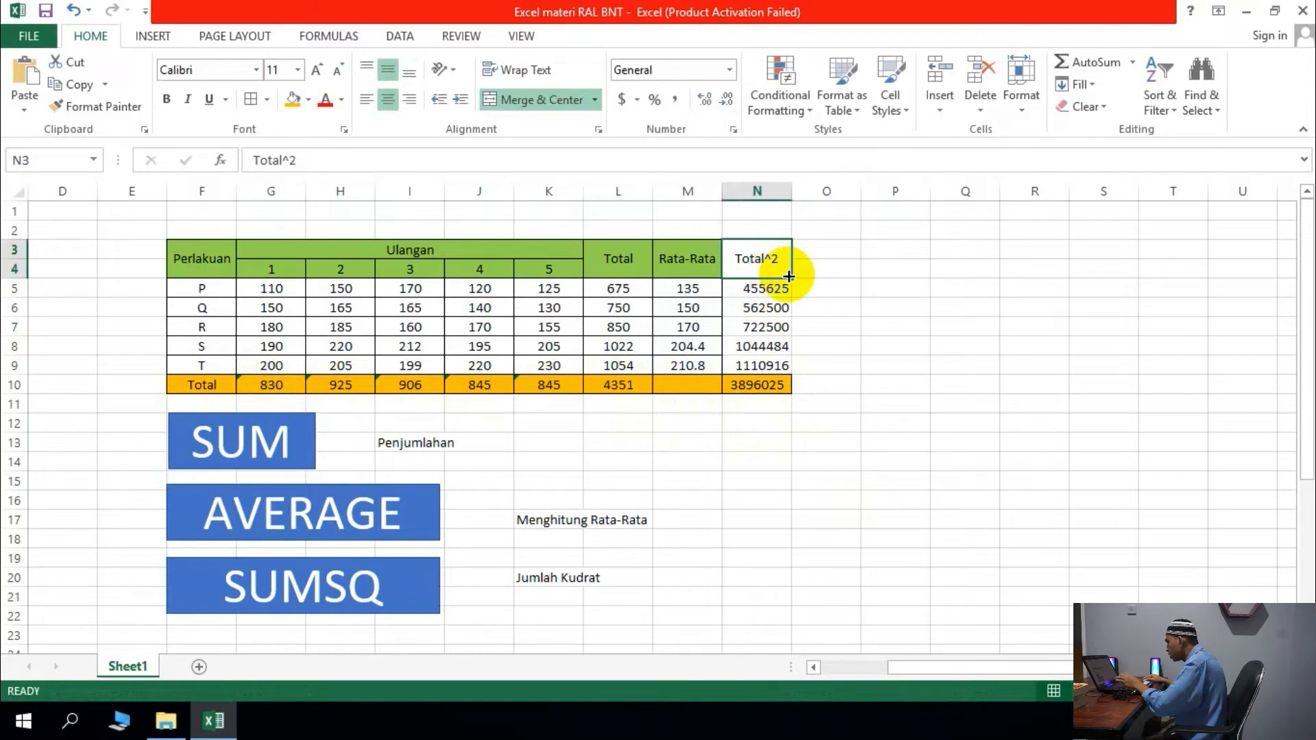
pyautogui.write('TK')
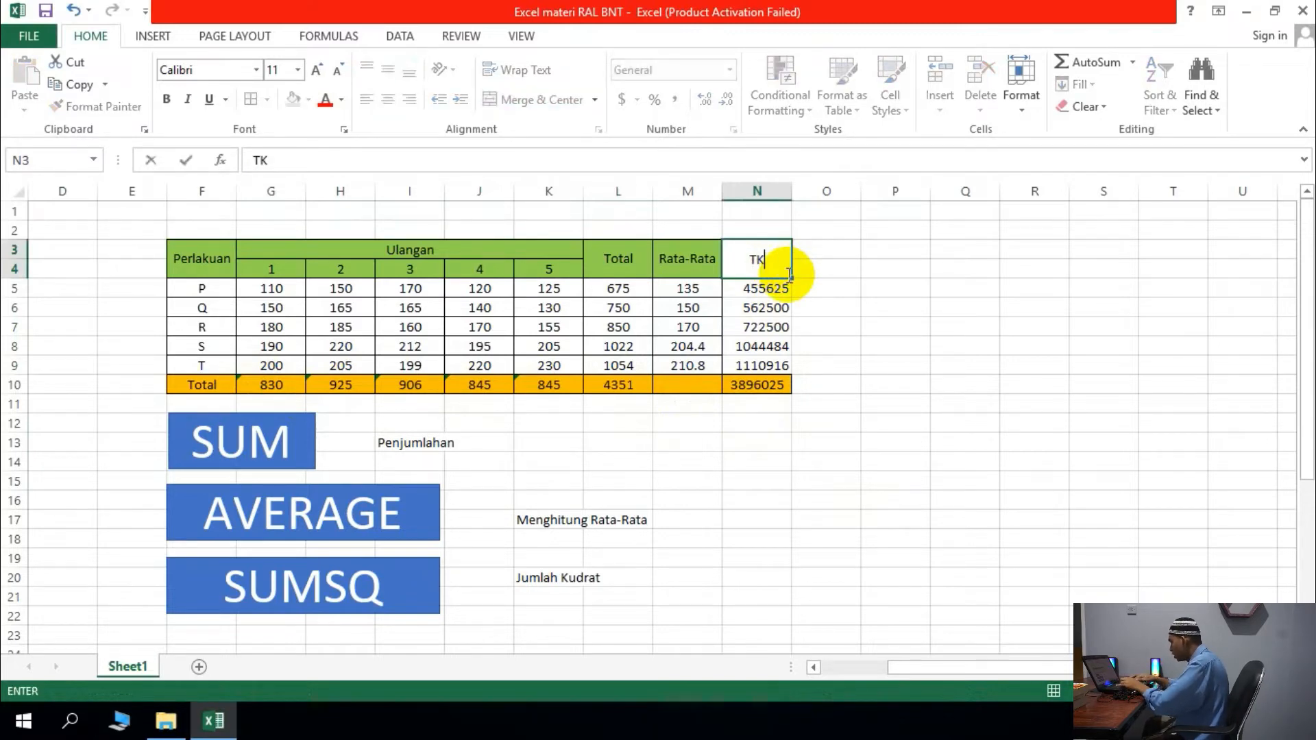
pyautogui.click(845, 363)
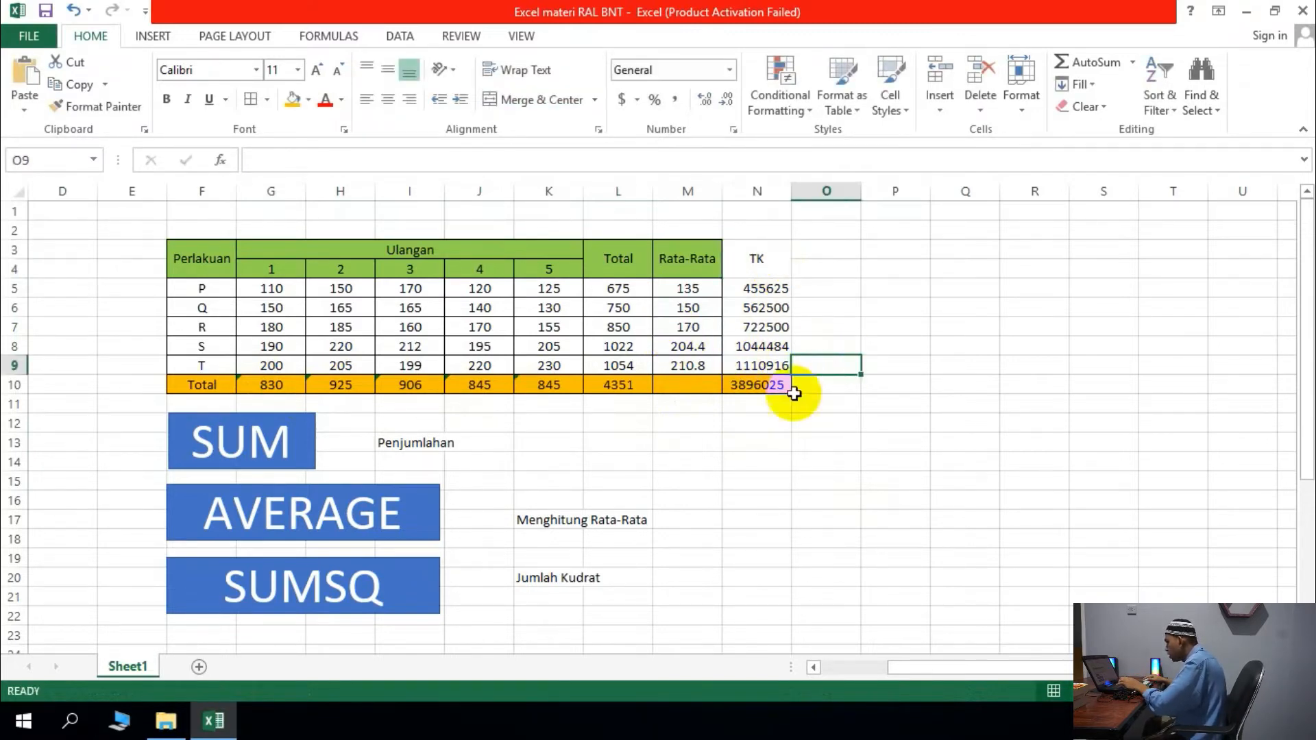
# Examine the TK column's heading, its squared totals in N5:N9 and the sum formula in N10.
pyautogui.click(770, 272)
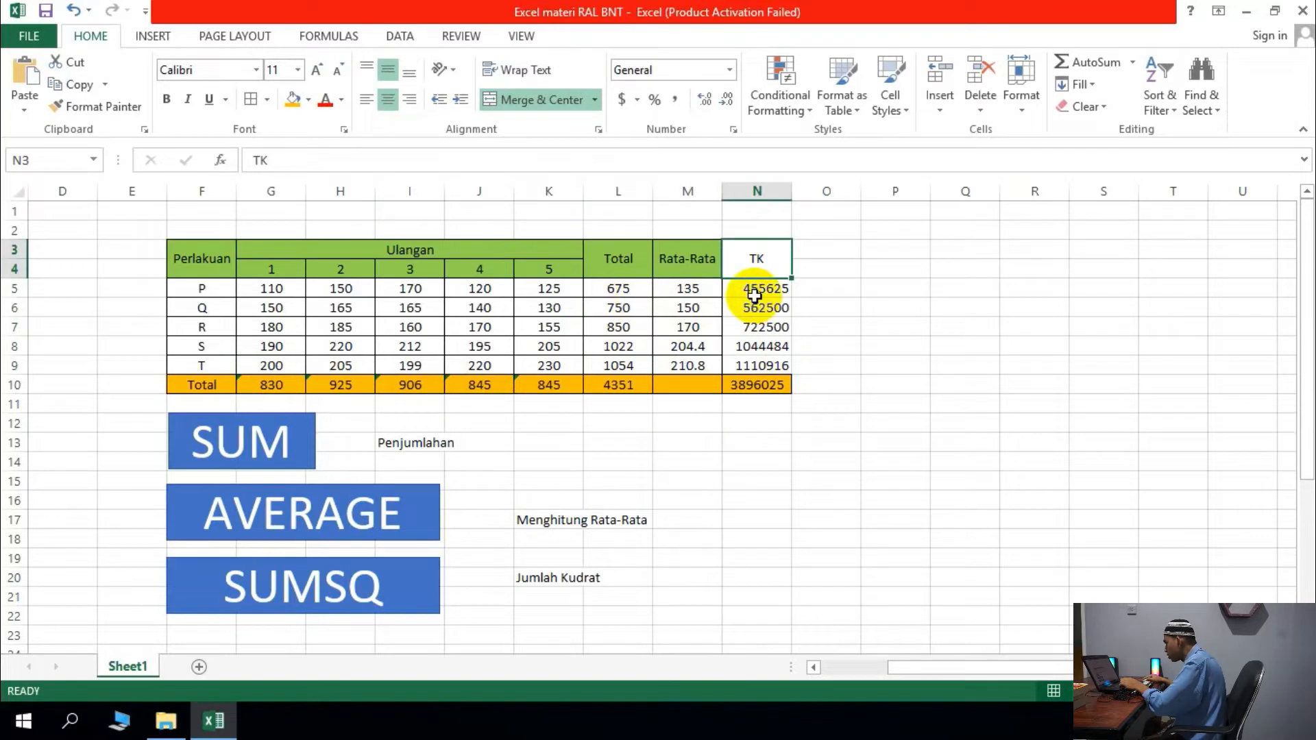
pyautogui.click(770, 386)
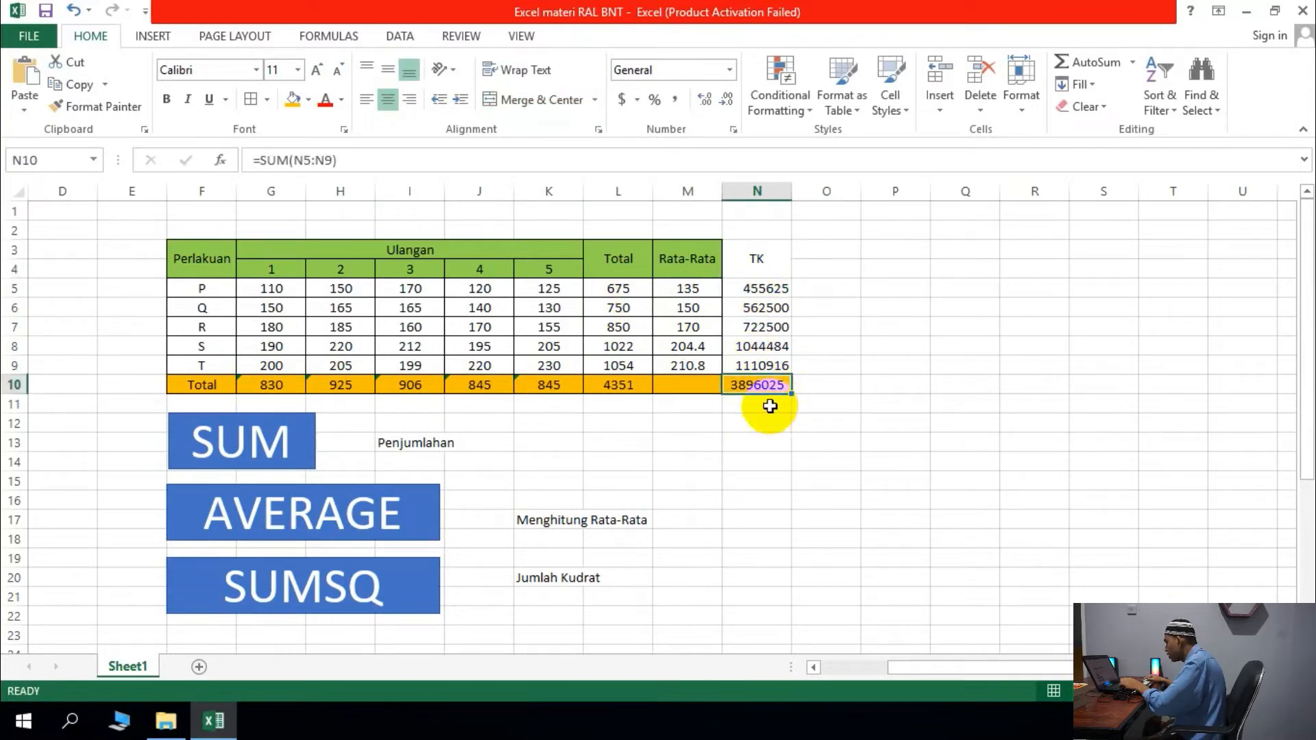
pyautogui.click(757, 267)
pyautogui.click(773, 386)
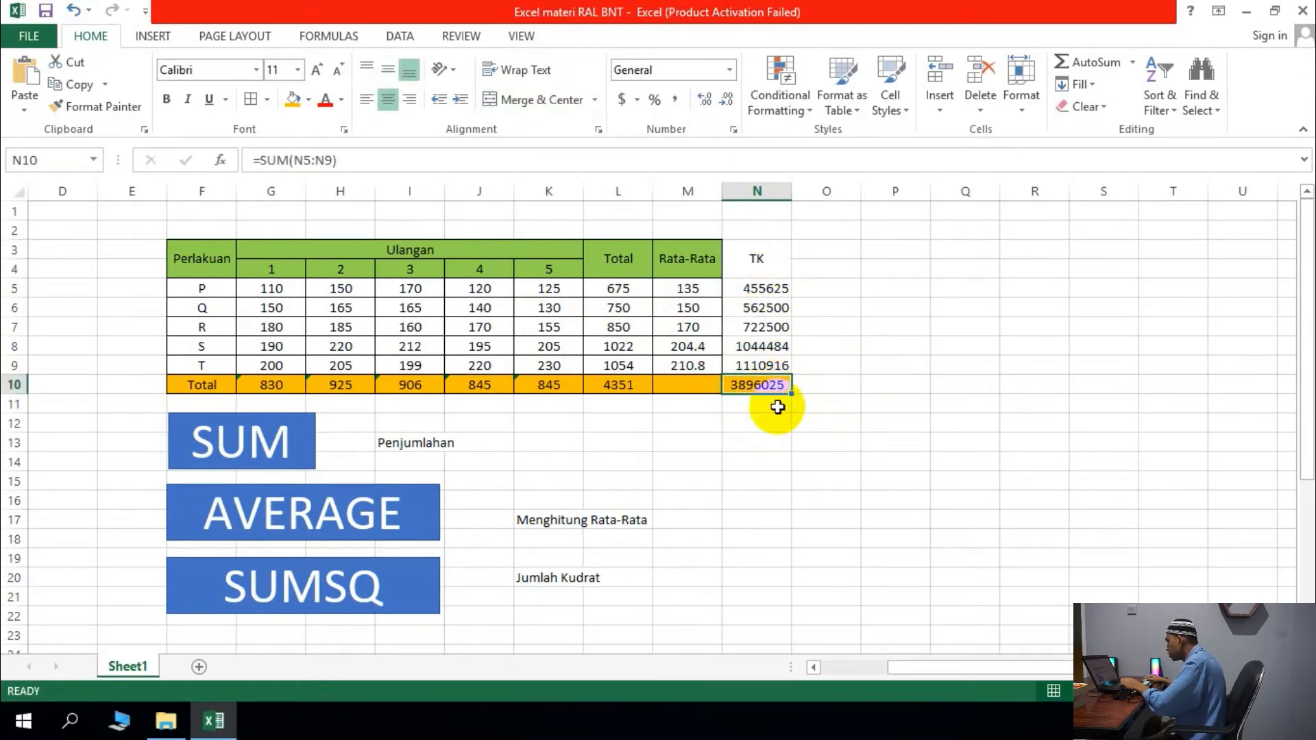
pyautogui.click(771, 286)
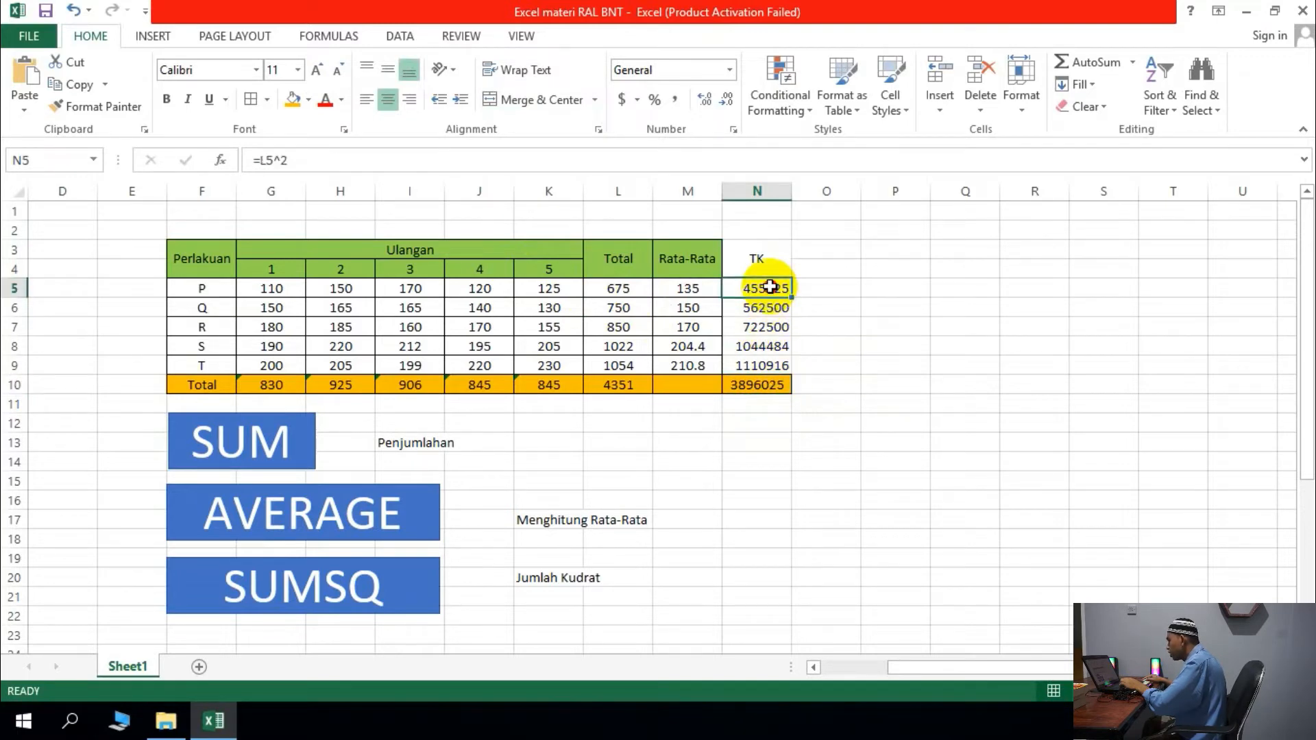
pyautogui.moveTo(770, 286); pyautogui.dragTo(773, 365)
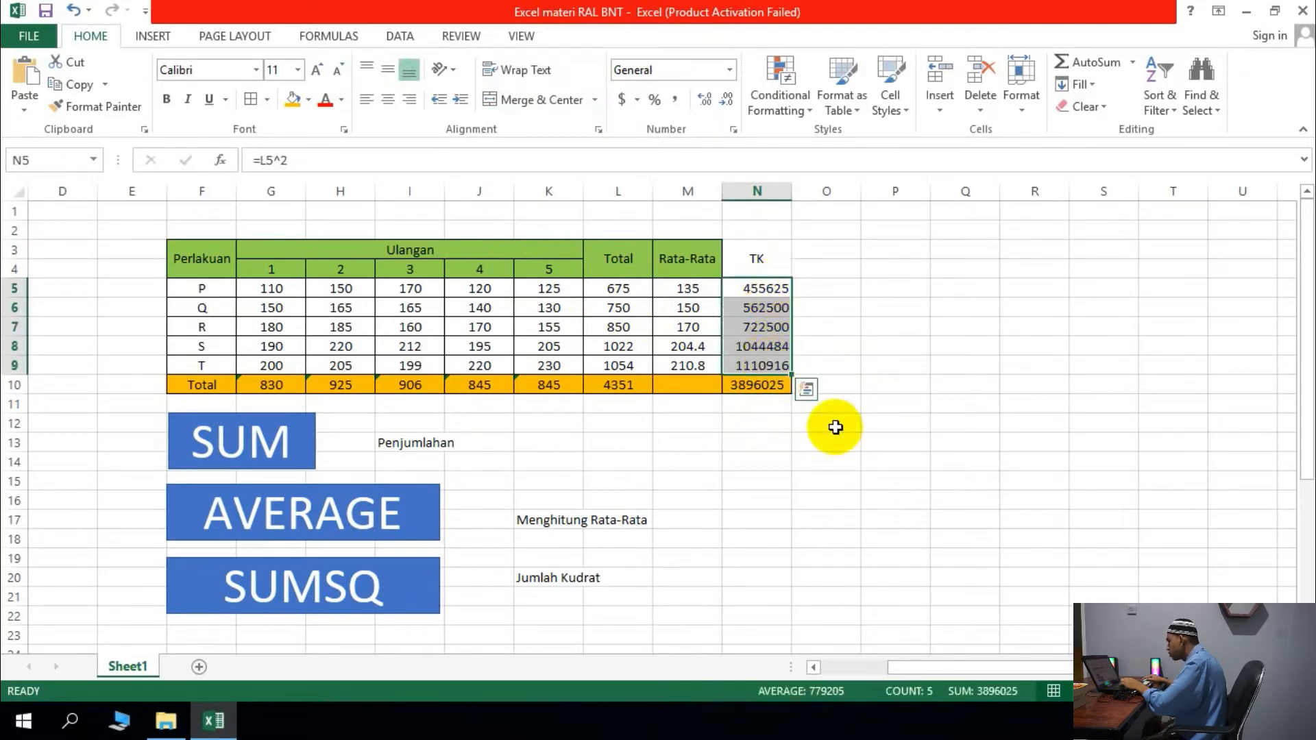
pyautogui.click(825, 492)
pyautogui.click(774, 389)
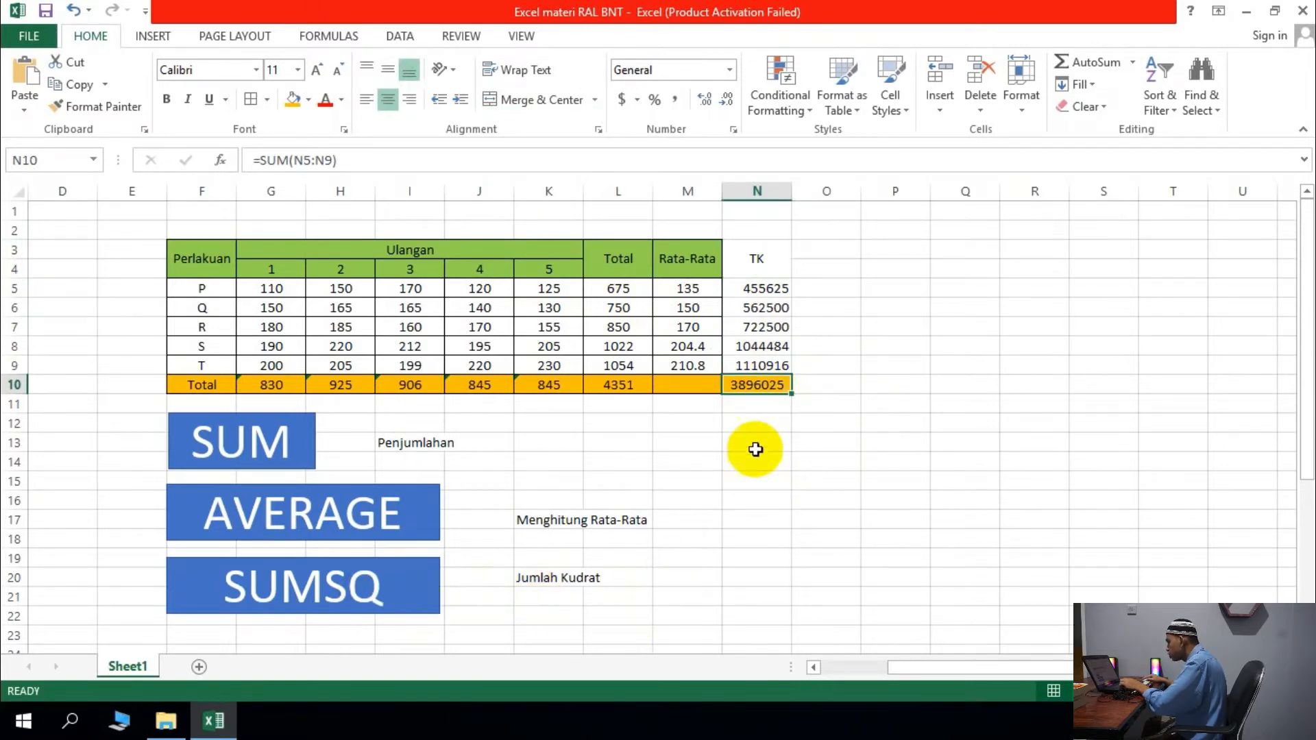
# Calculate the sum of squares of the treatment totals in N12 with =SUMSQ(L5:L9).
pyautogui.click(753, 429)
pyautogui.write('=su')
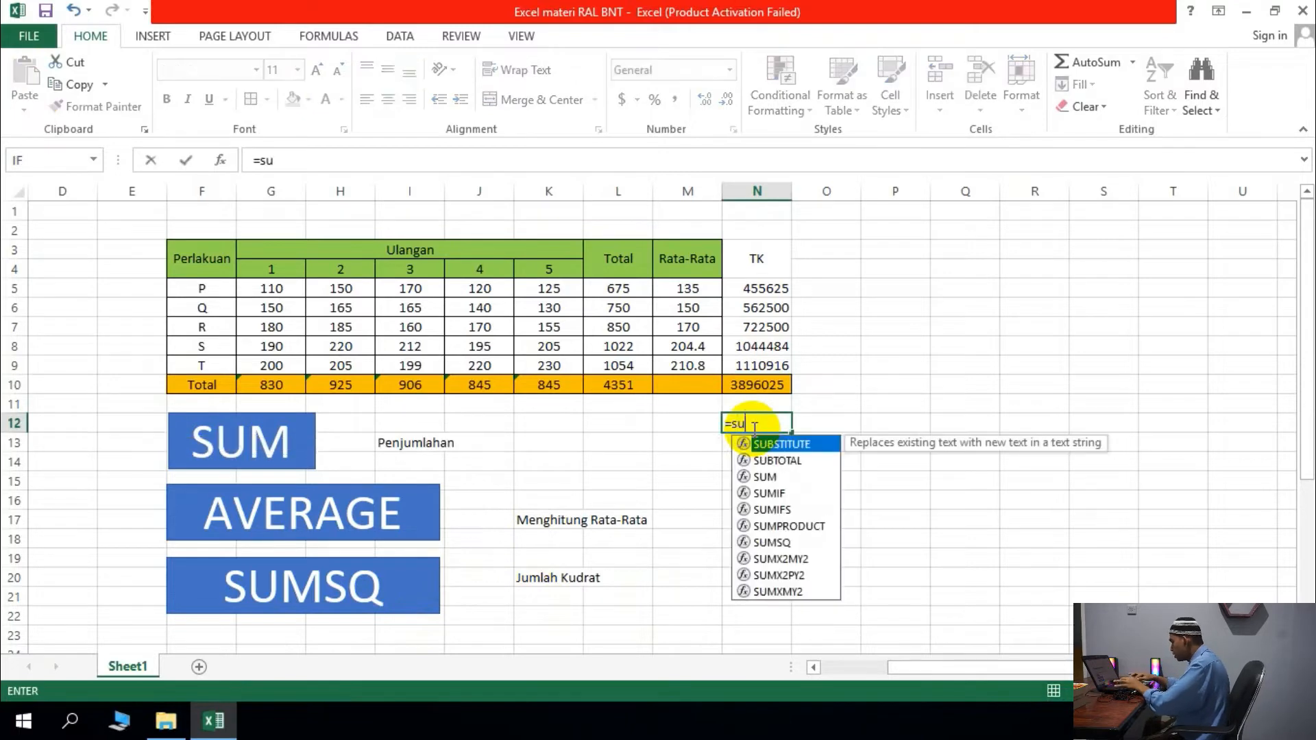
pyautogui.write('msq(')
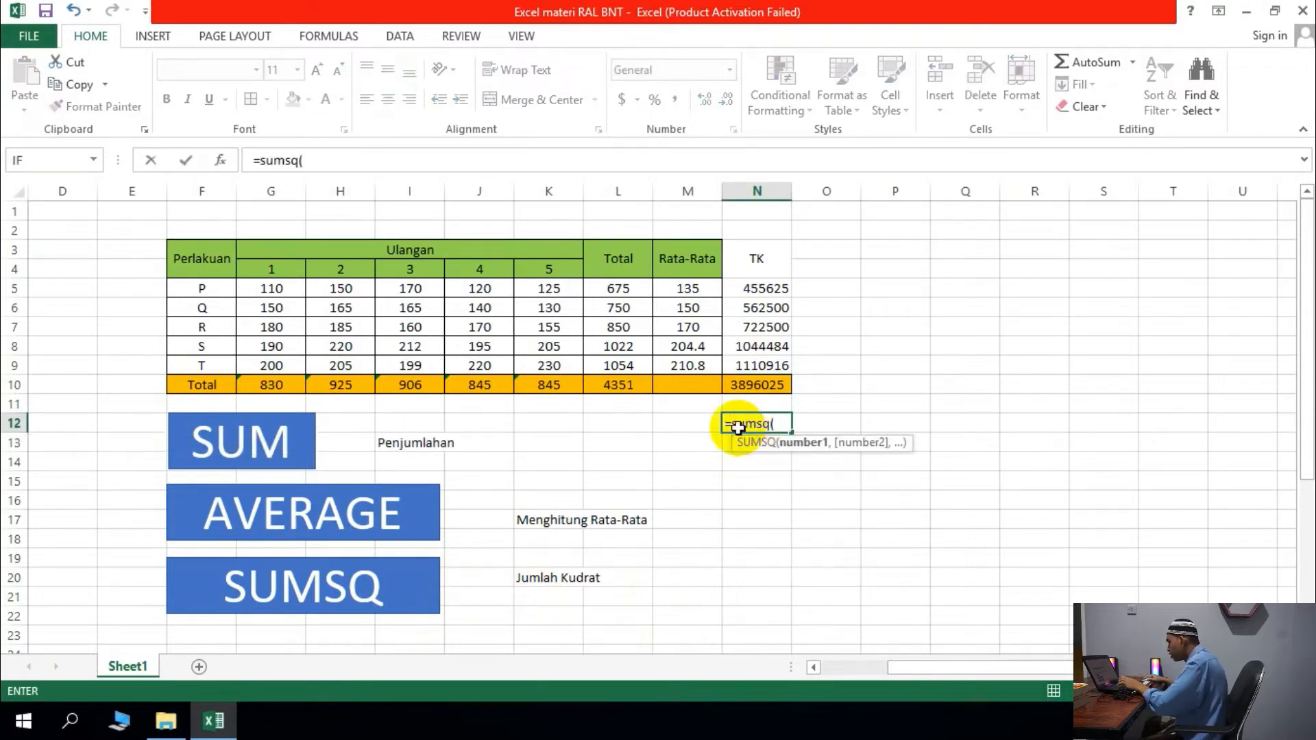
pyautogui.moveTo(632, 286); pyautogui.dragTo(638, 364)
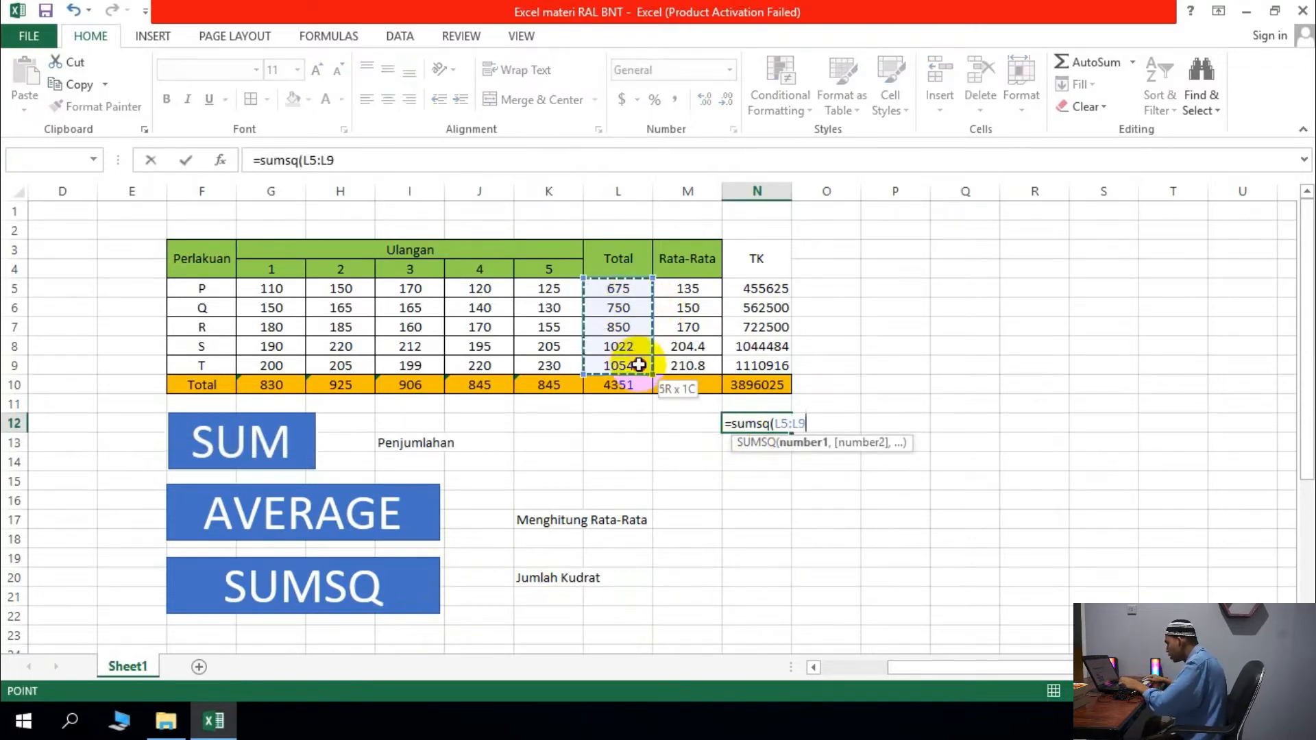
pyautogui.write(')')
pyautogui.press('Return')
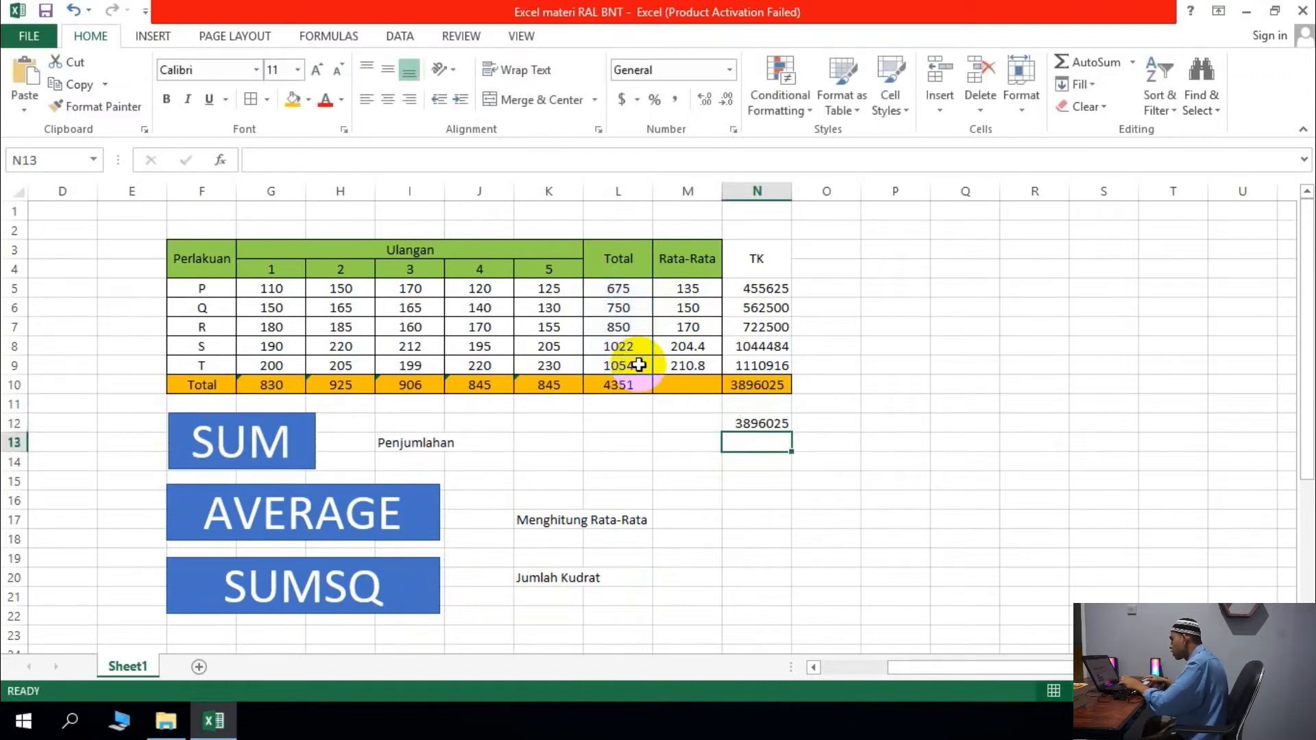
# Clear N12, the TK heading and cells N5:N10, and unmerge N3:N4.
pyautogui.click(773, 426)
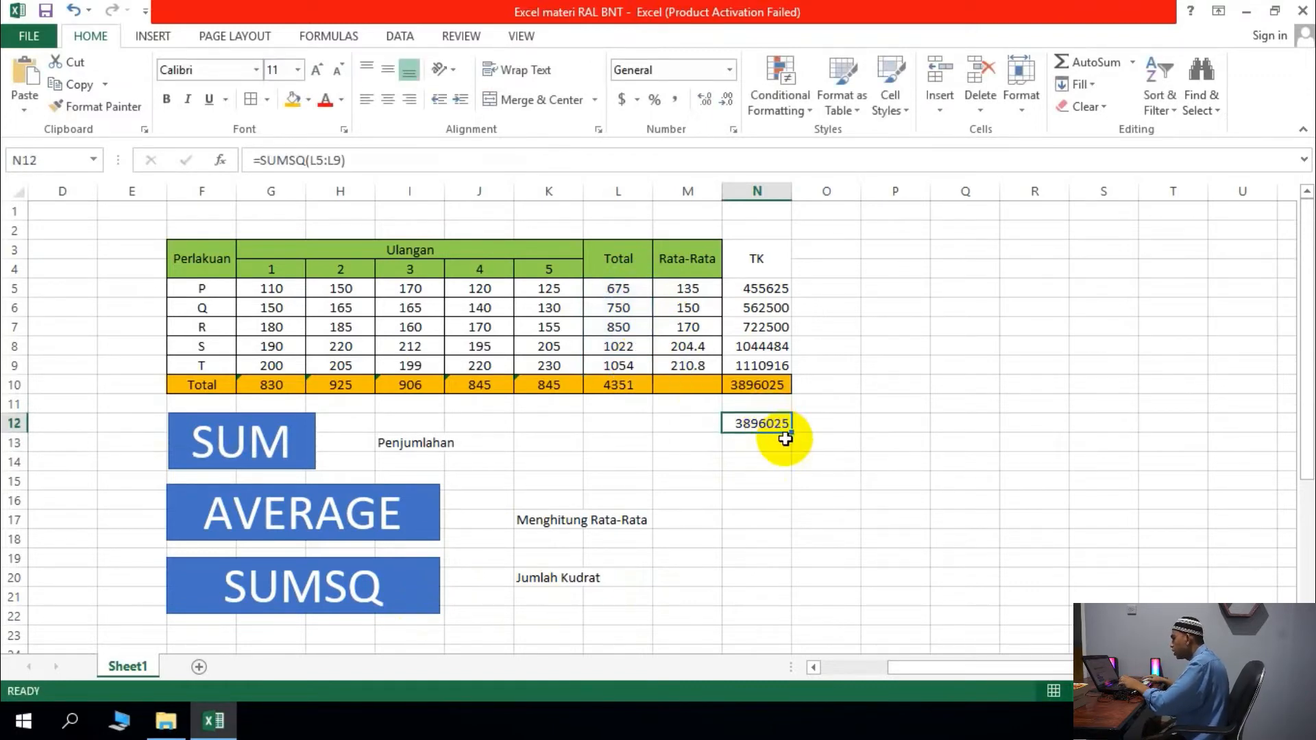
pyautogui.press('BackSpace')
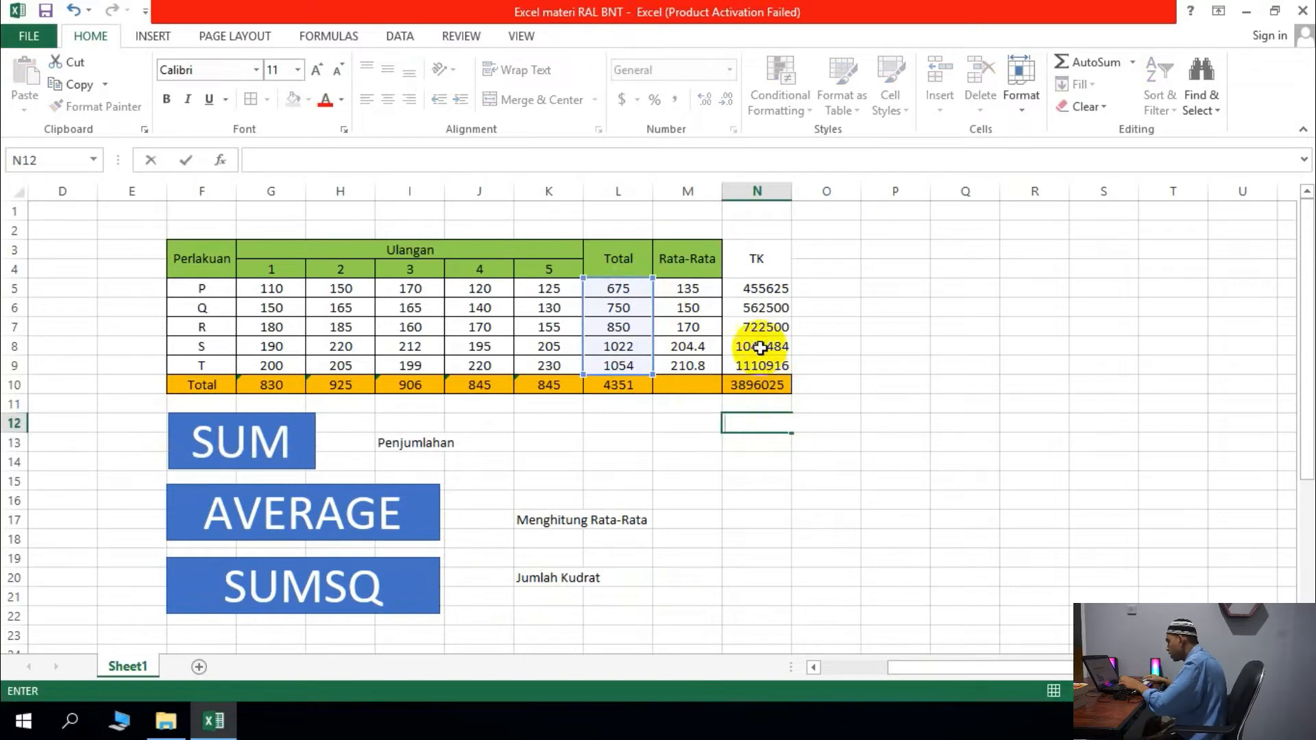
pyautogui.click(754, 260)
pyautogui.moveTo(754, 285); pyautogui.dragTo(757, 384)
pyautogui.press('Delete')
pyautogui.moveTo(767, 258); pyautogui.dragTo(772, 270)
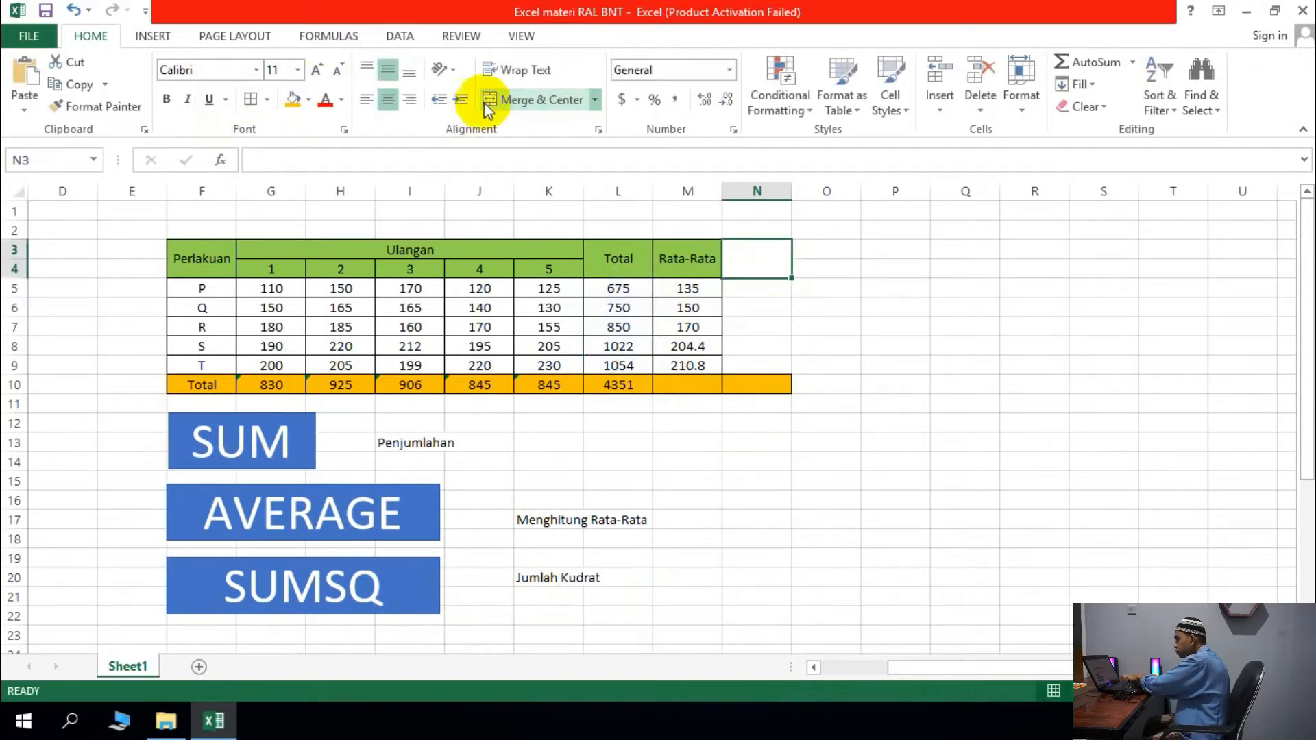
pyautogui.click(538, 116)
# Remove the orange fill from cell N10.
pyautogui.click(755, 384)
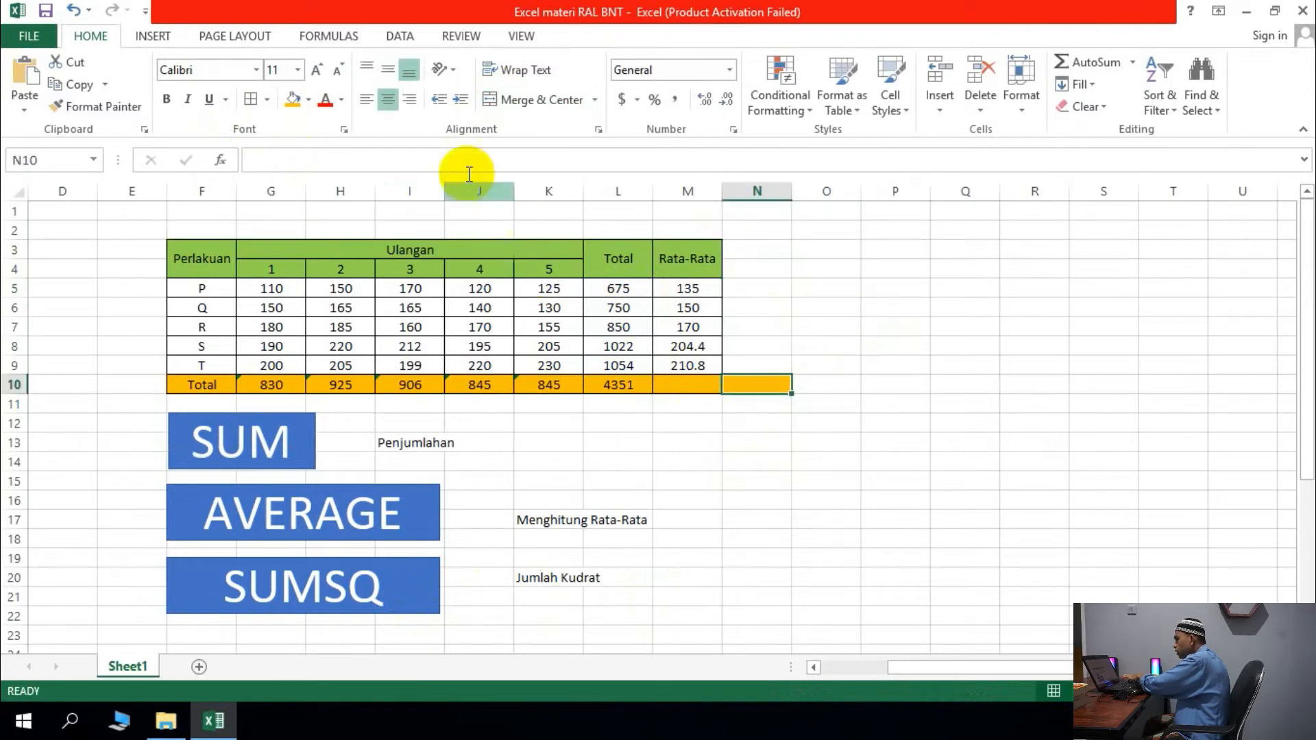
pyautogui.click(307, 101)
pyautogui.click(323, 267)
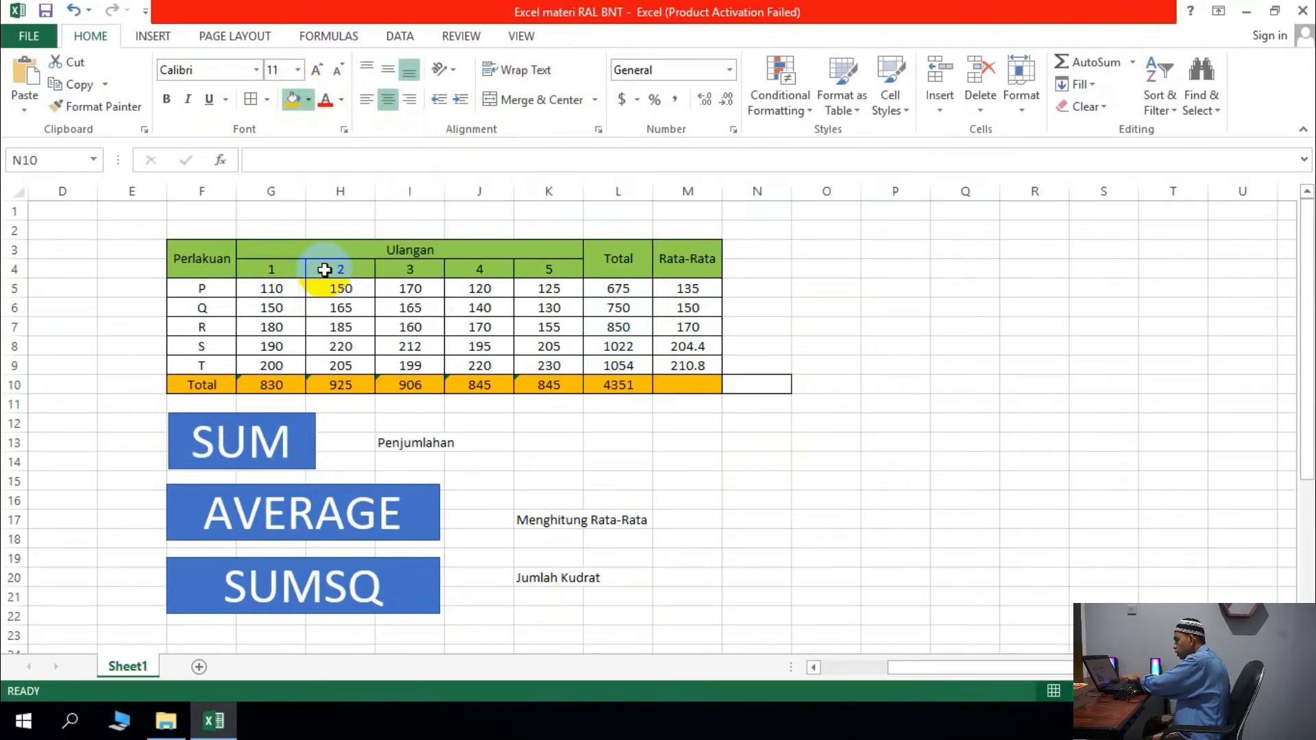
# Remove all borders from cell N10 beside the Total row.
pyautogui.click(844, 498)
pyautogui.click(763, 387)
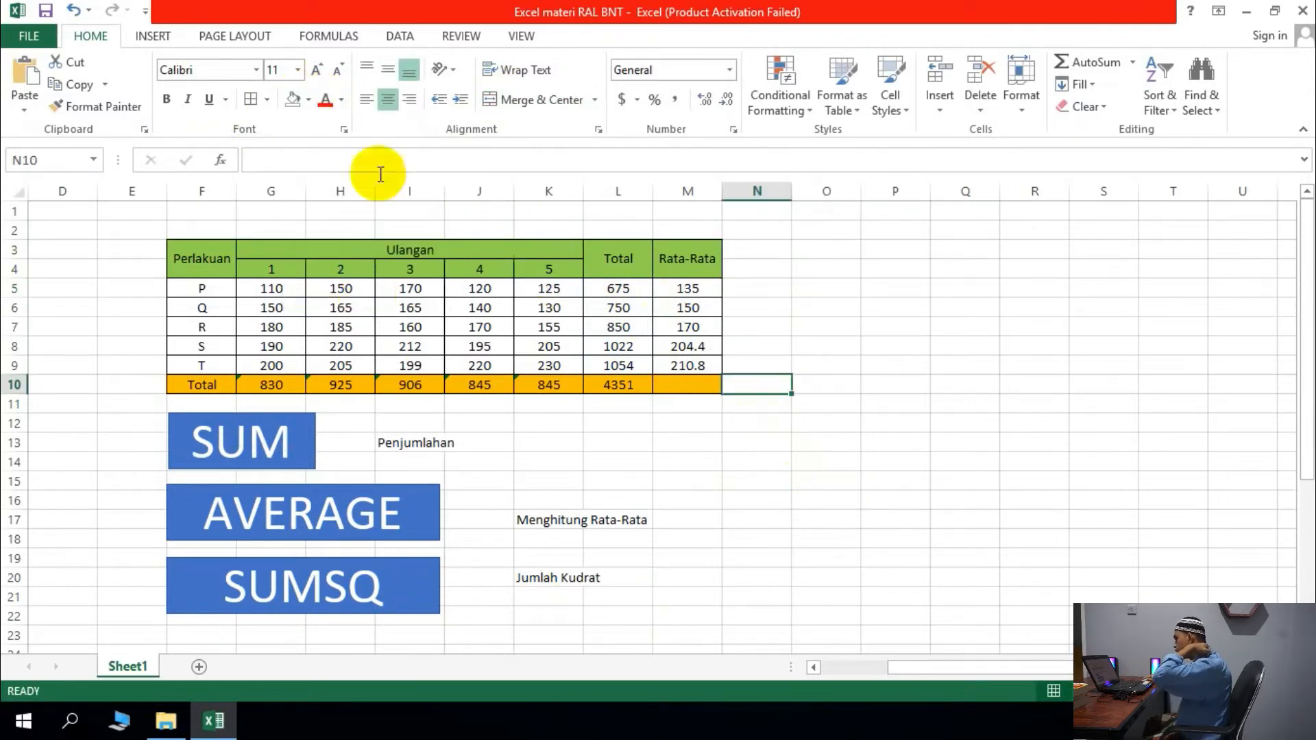
pyautogui.moveTo(754, 481); pyautogui.dragTo(826, 480)
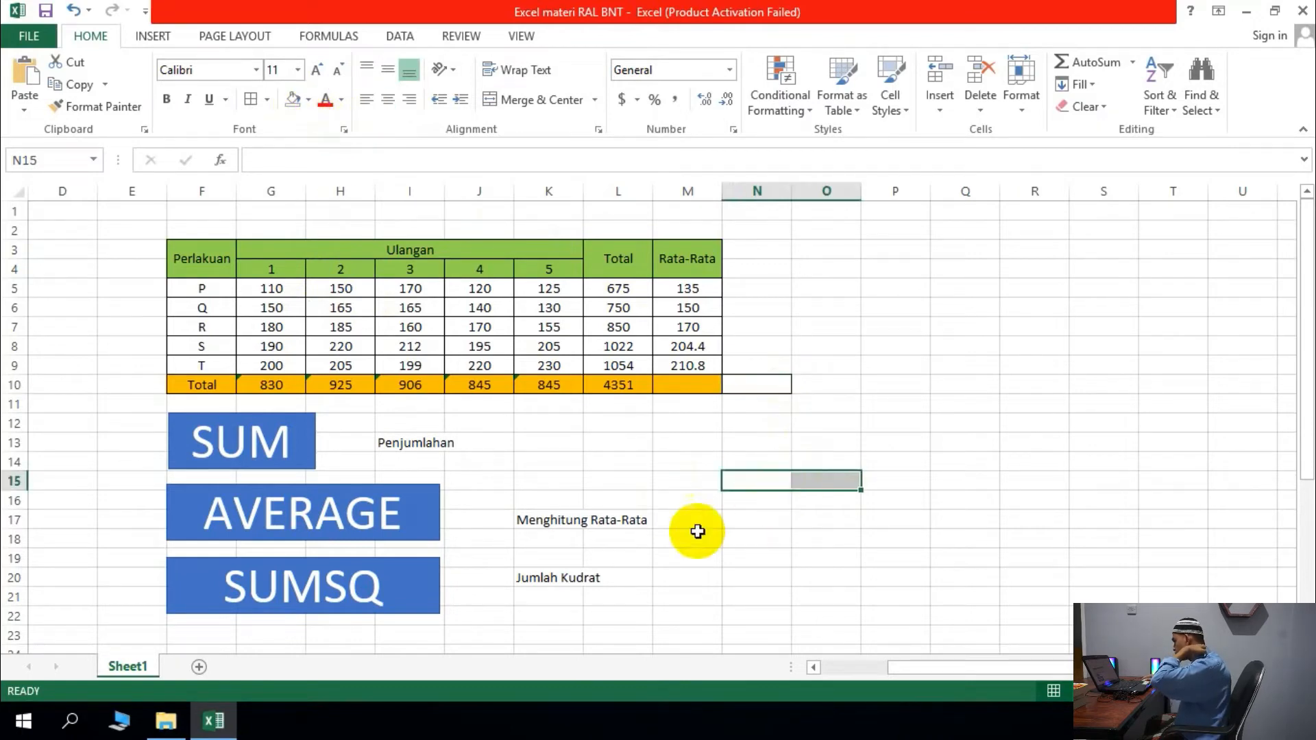
pyautogui.click(756, 382)
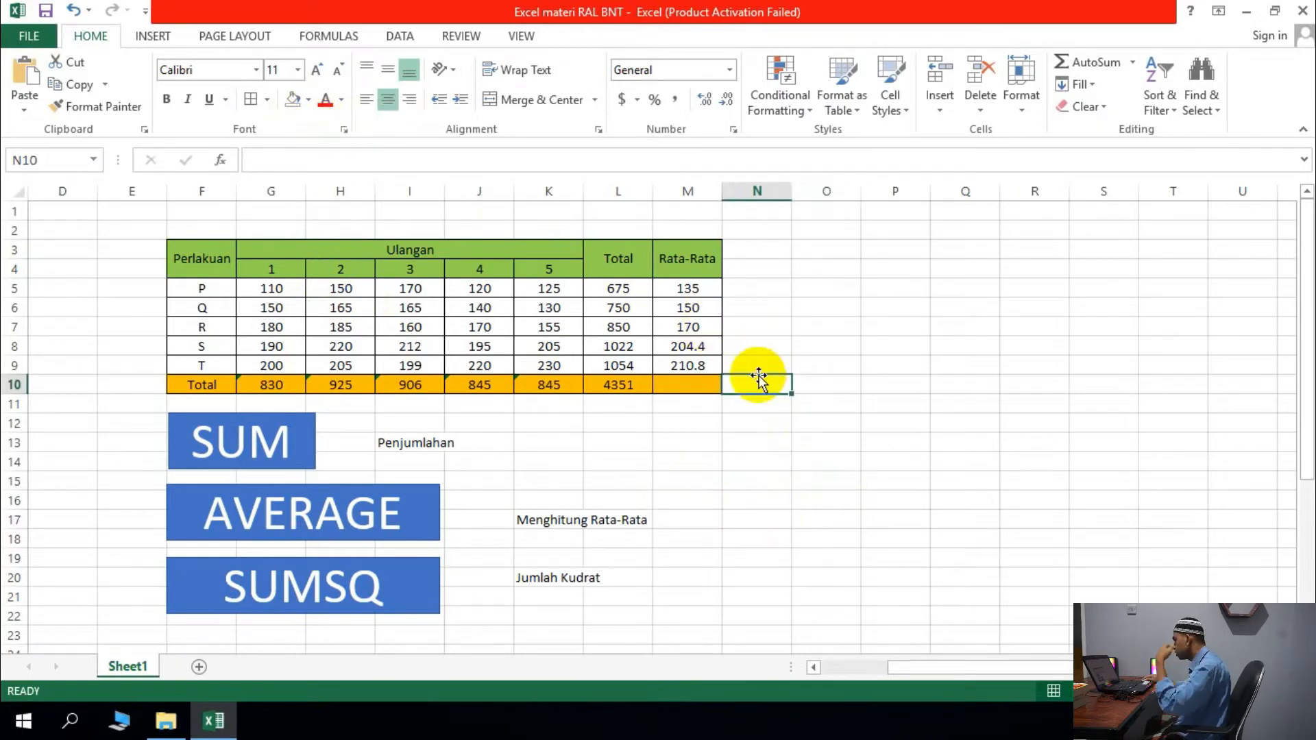
pyautogui.click(267, 99)
pyautogui.click(316, 260)
pyautogui.click(756, 500)
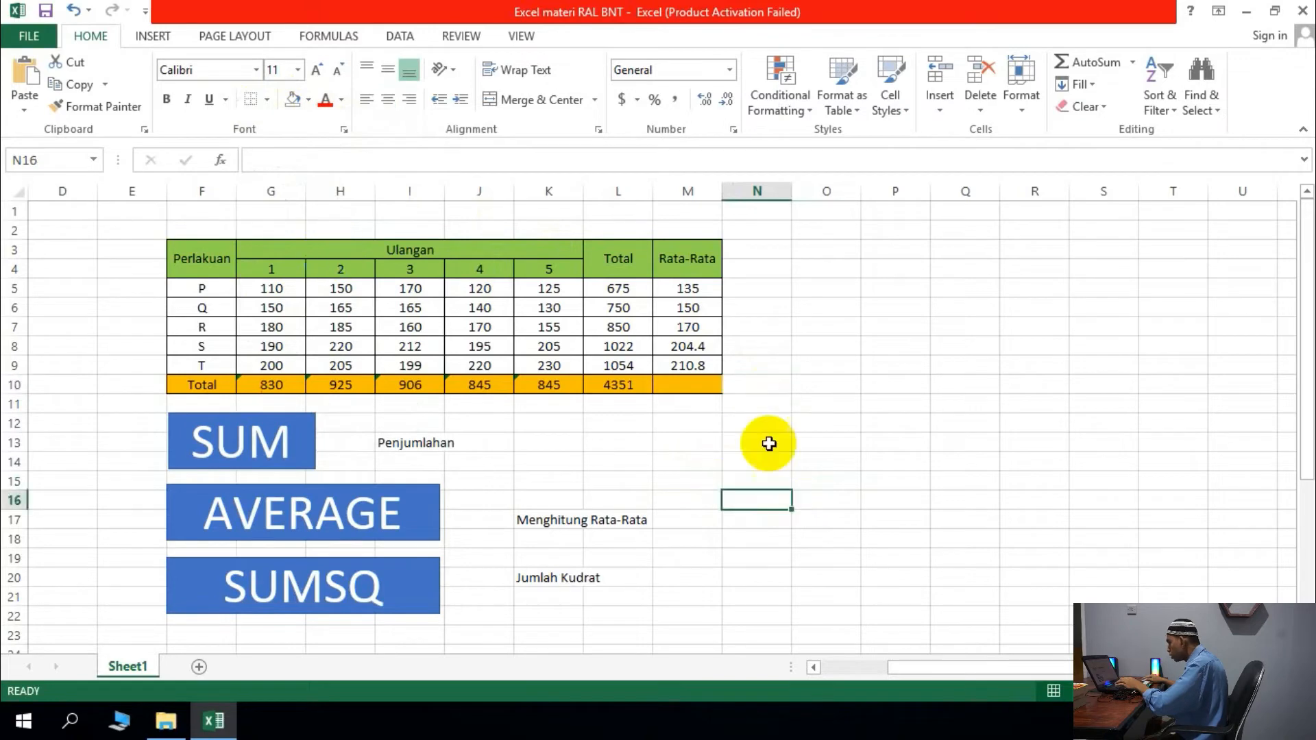
# Enter the sample values 2, 3, 6, 8 and 10 in cells N20 to R20, on the Jumlah Kudrat row.
pyautogui.click(728, 560)
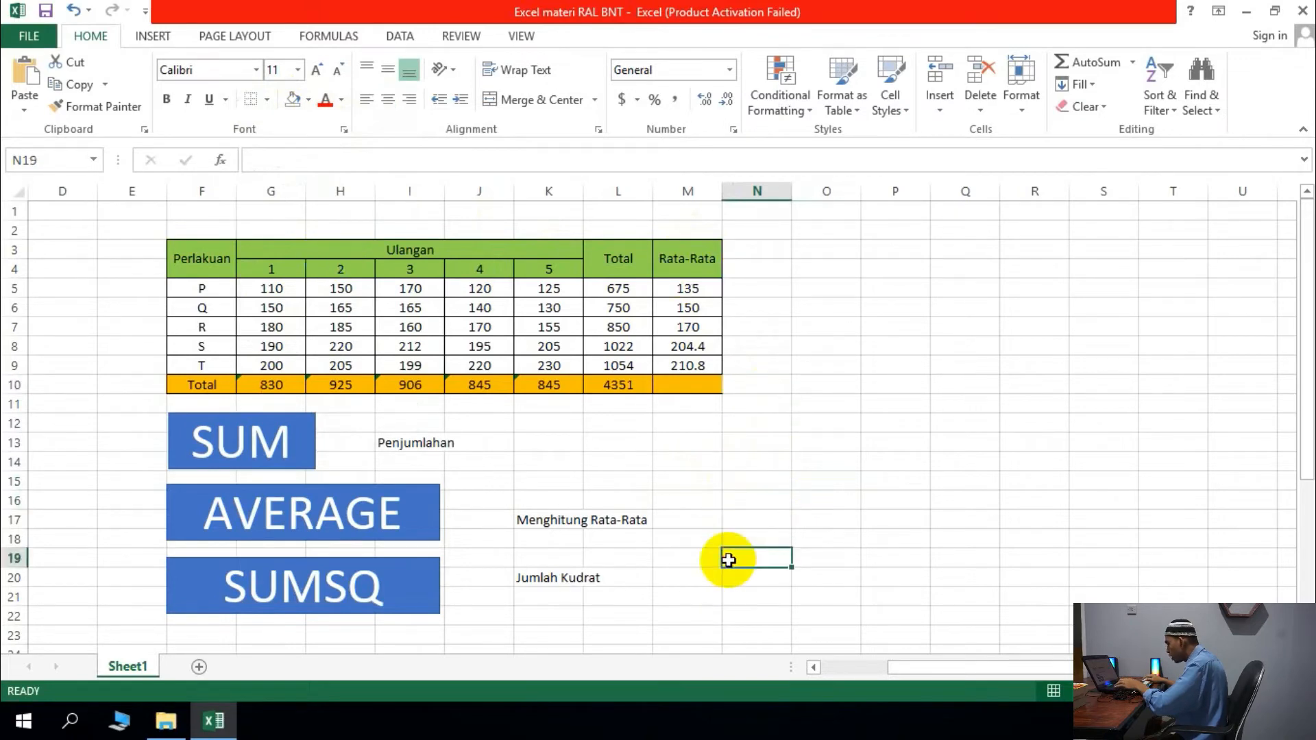
pyautogui.scroll(-1, 705, 605)
pyautogui.click(730, 518)
pyautogui.write('2')
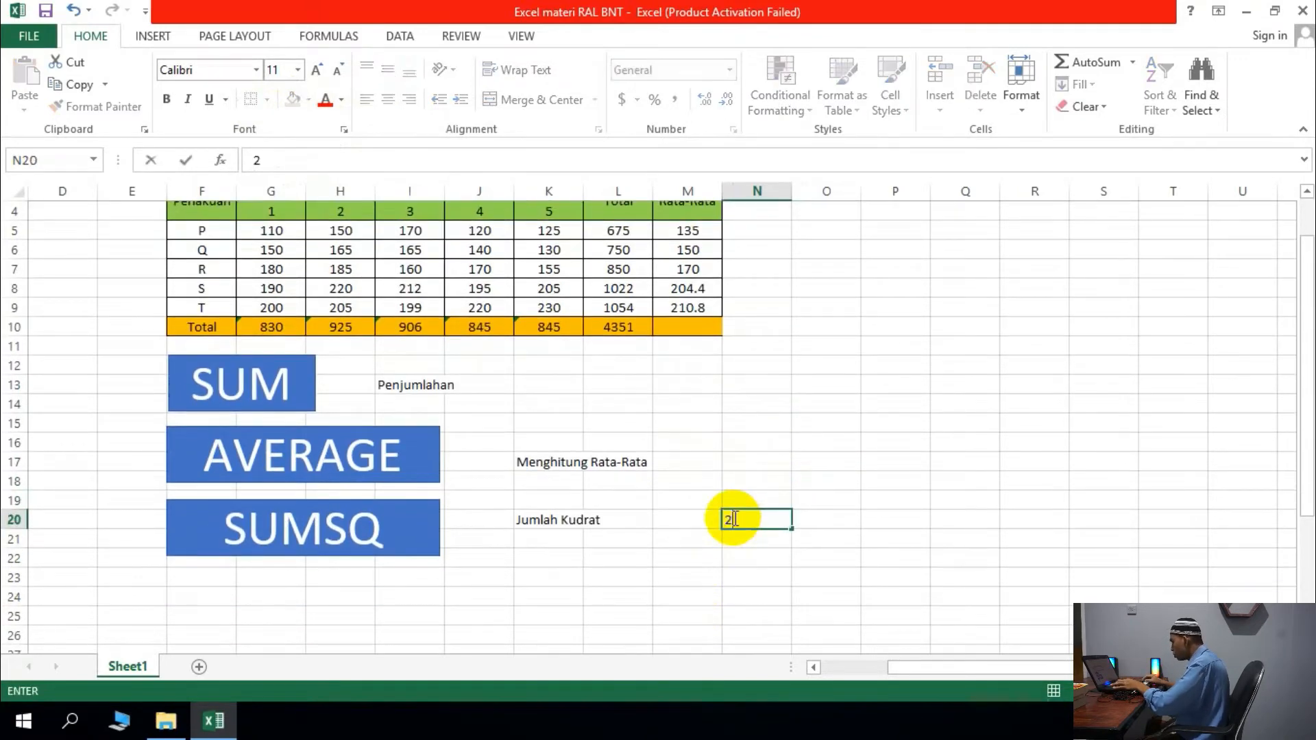
pyautogui.press('Tab')
pyautogui.write('3')
pyautogui.press('Tab')
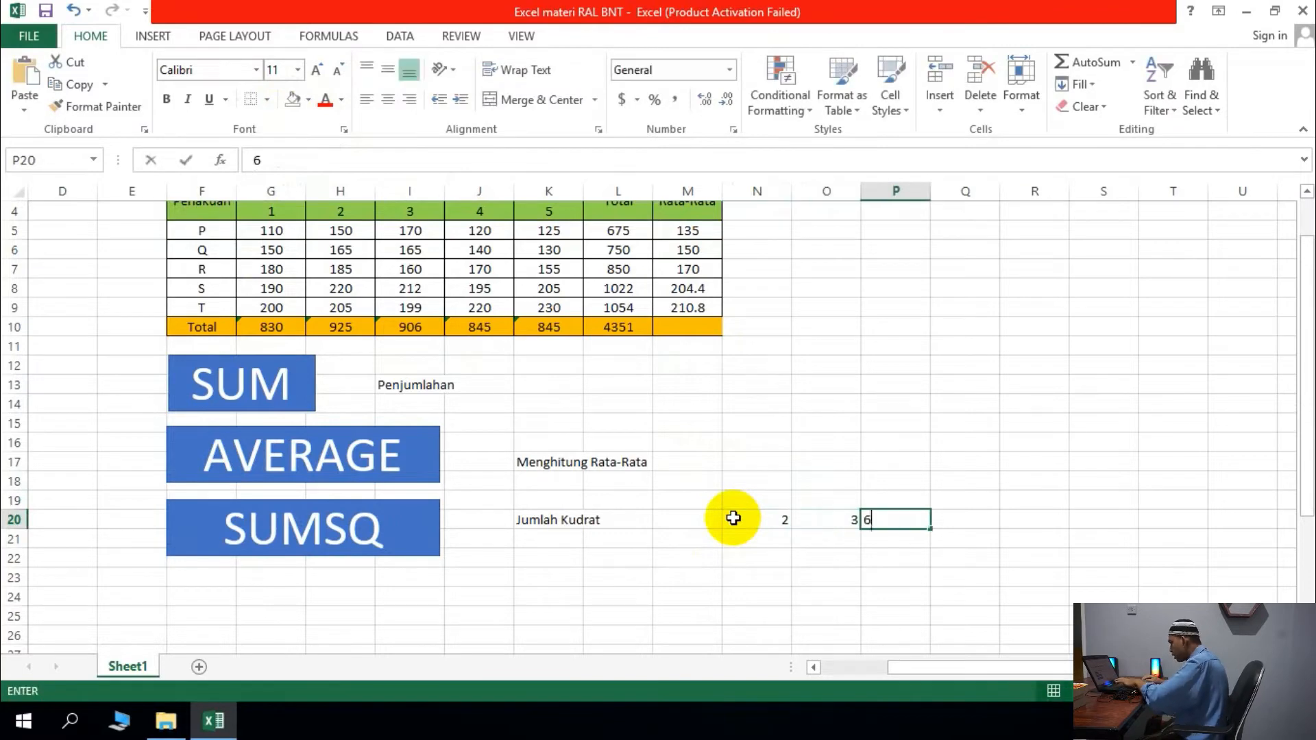
pyautogui.press('Tab')
pyautogui.write('8')
pyautogui.press('Tab')
pyautogui.write('10')
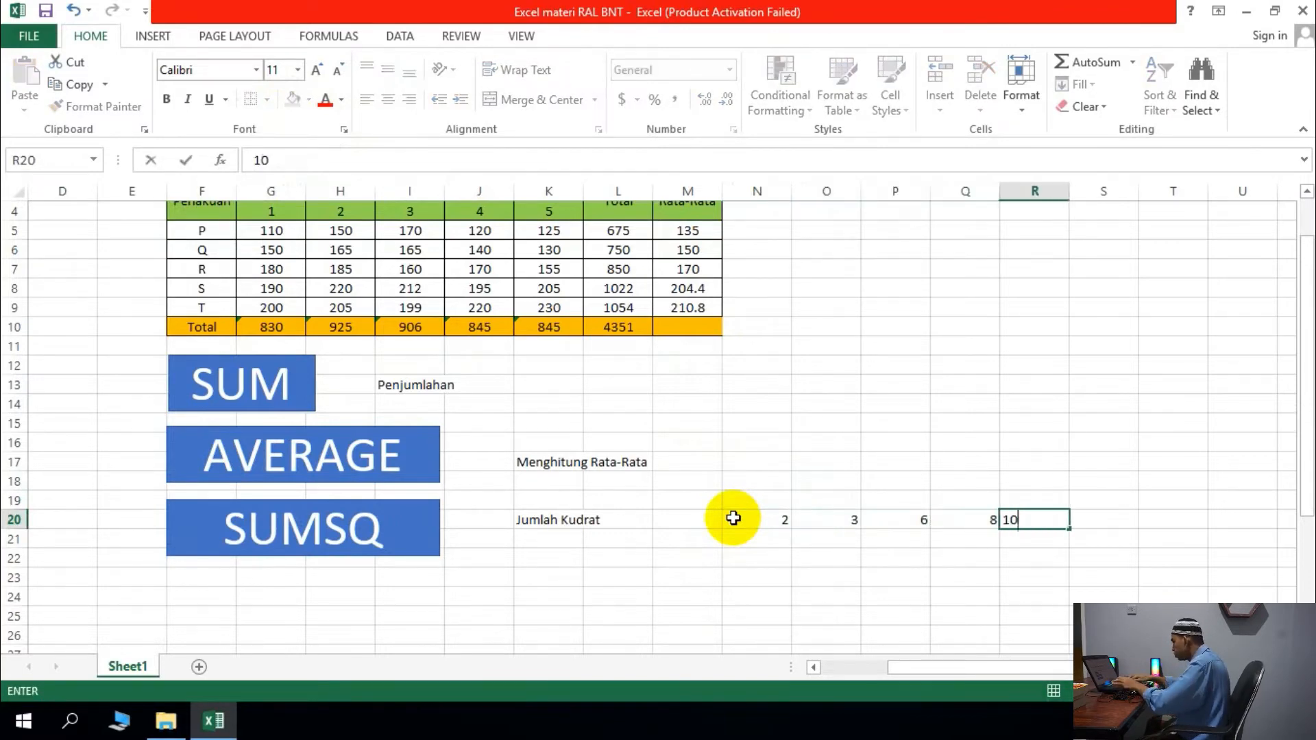
pyautogui.press('Tab')
# Center the sample values in N20:R20 horizontally.
pyautogui.moveTo(752, 507); pyautogui.dragTo(898, 513)
pyautogui.click(826, 562)
pyautogui.moveTo(785, 513); pyautogui.dragTo(1039, 515)
pyautogui.click(388, 99)
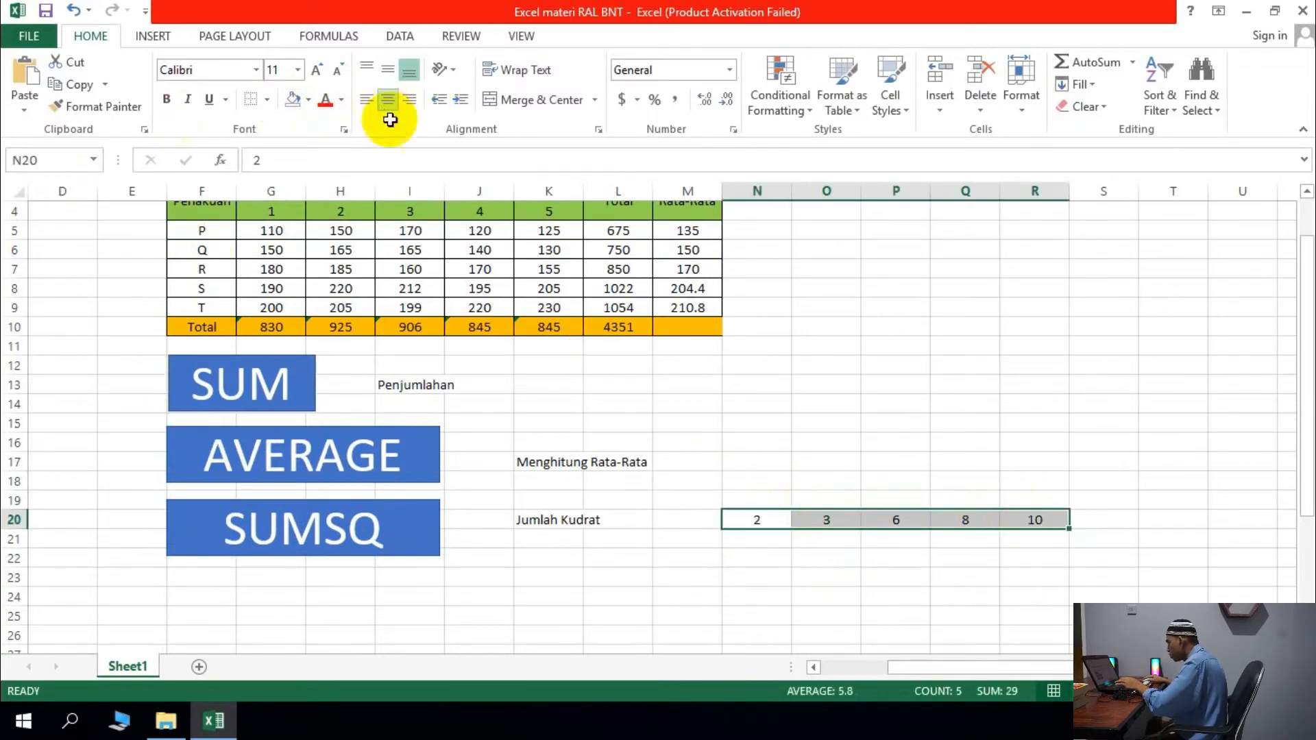
# Square the first sample value in N21 with =N20^2 and fill the formula across to R21.
pyautogui.click(759, 538)
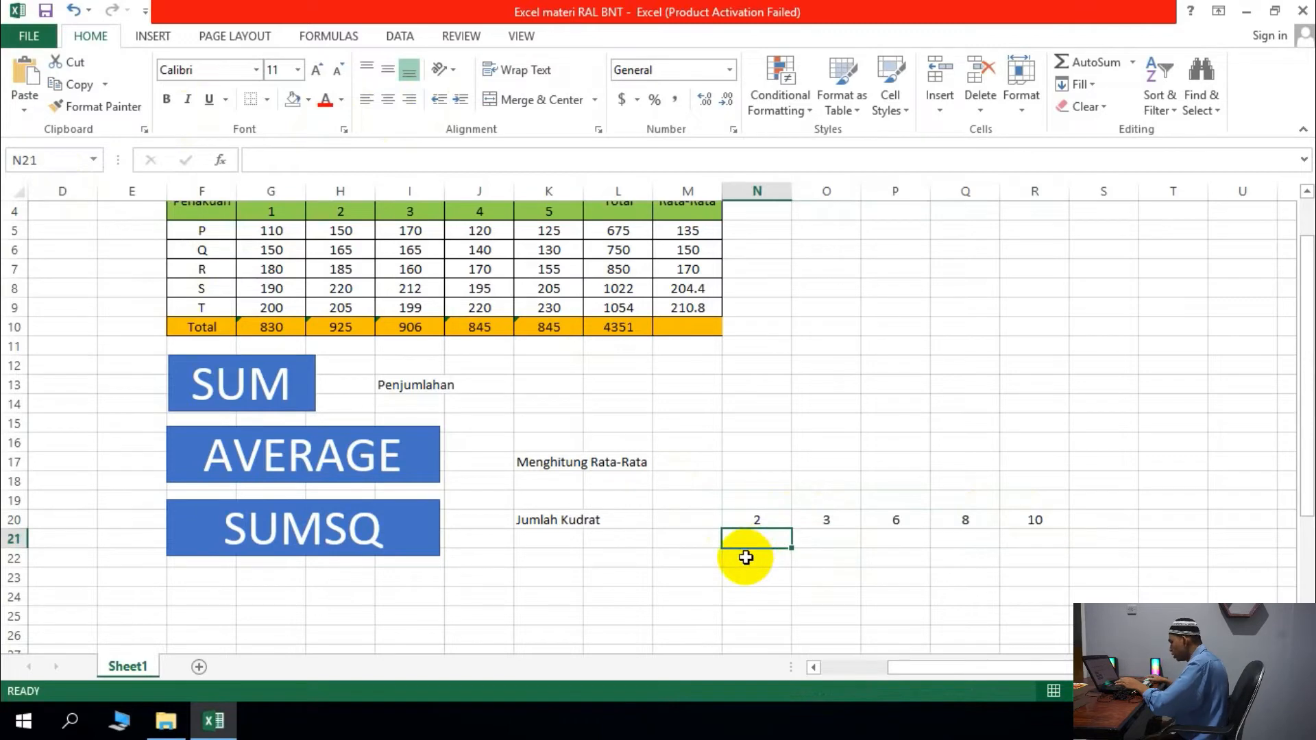
pyautogui.write('=')
pyautogui.click(758, 521)
pyautogui.write('^2')
pyautogui.press('Return')
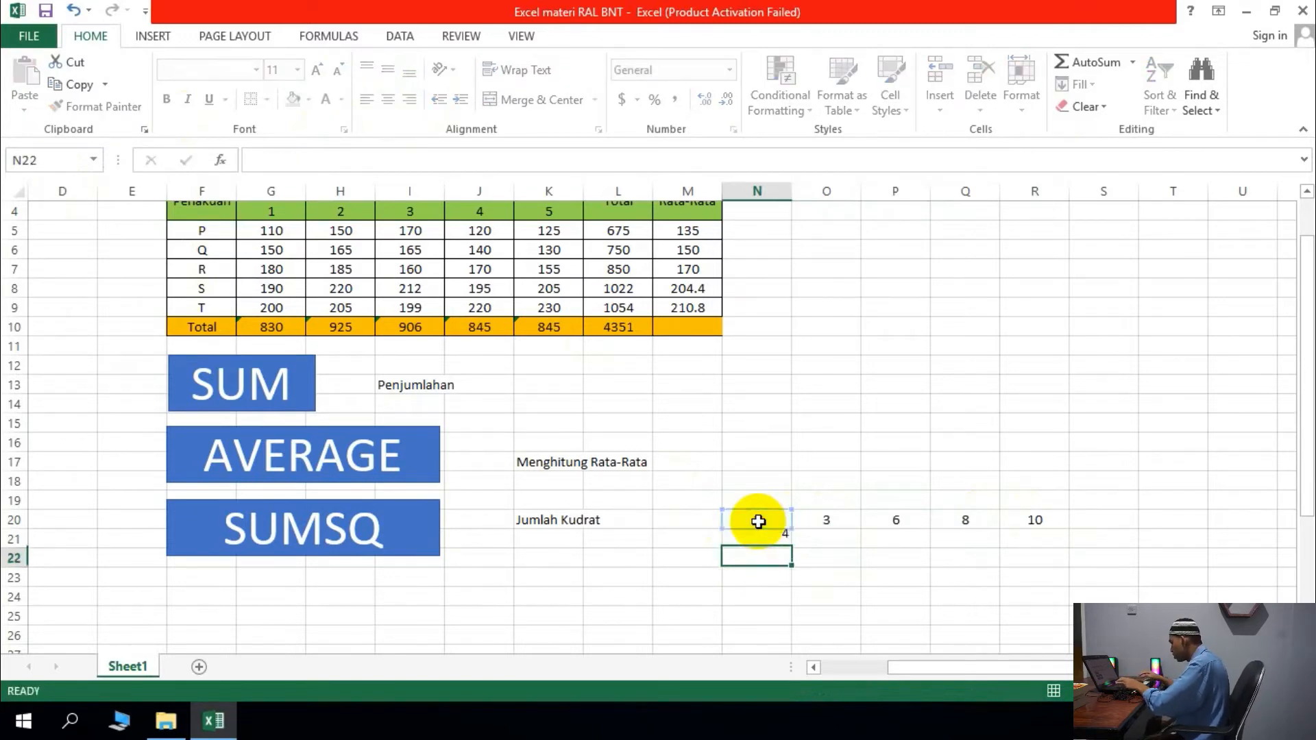
pyautogui.click(760, 538)
pyautogui.moveTo(790, 552); pyautogui.dragTo(1049, 548)
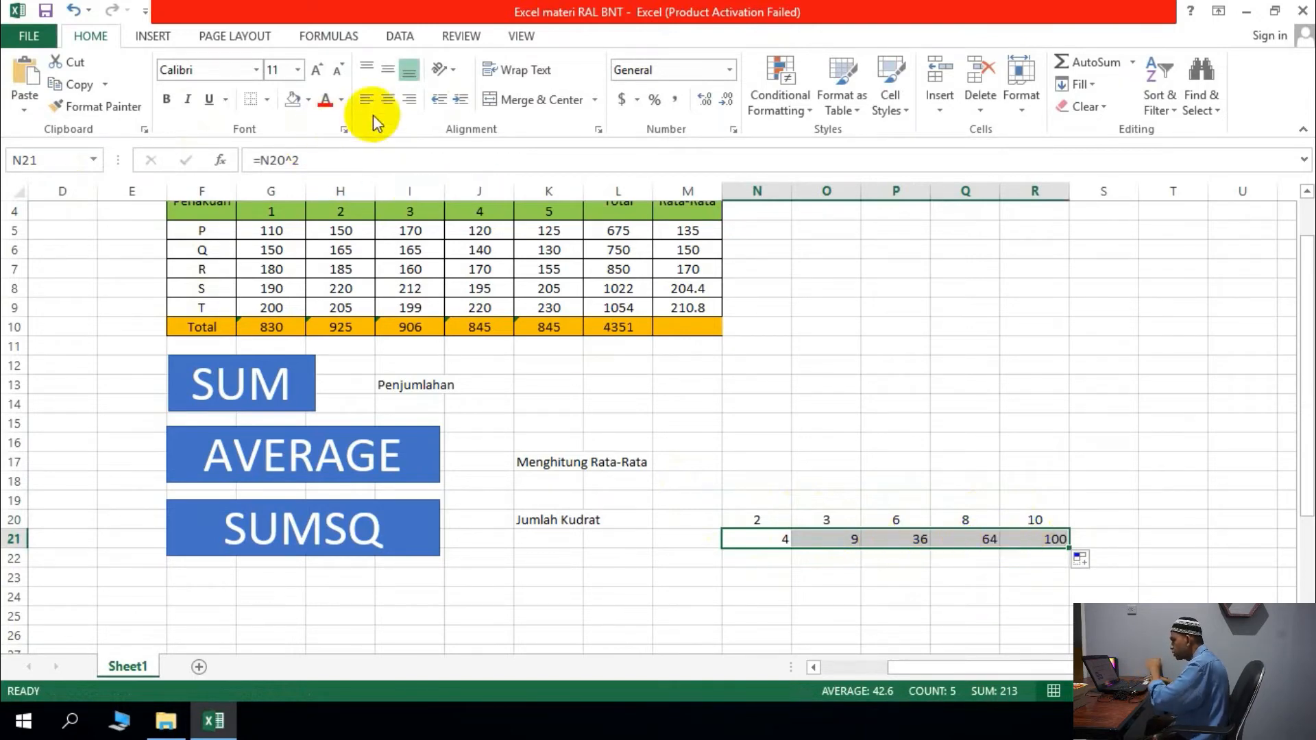
# Center the squared values in N21:R21 and give them an orange fill.
pyautogui.click(307, 101)
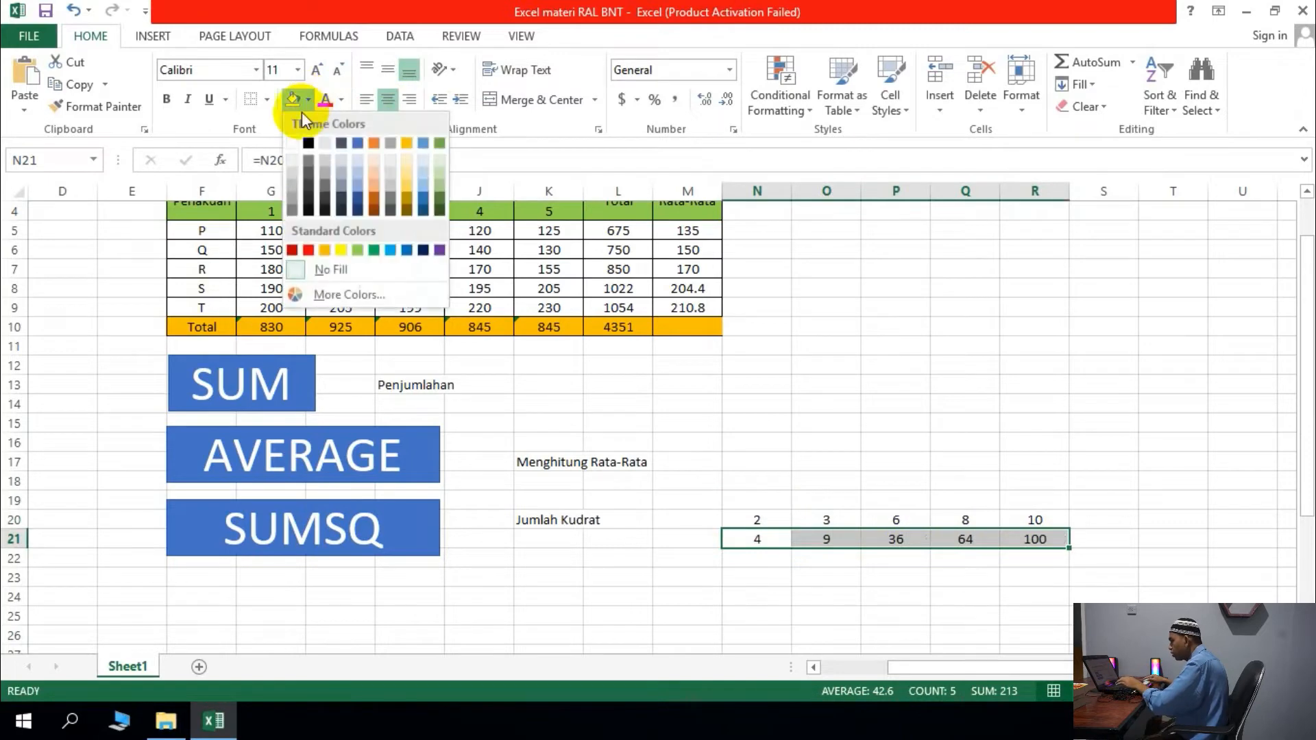
pyautogui.click(324, 250)
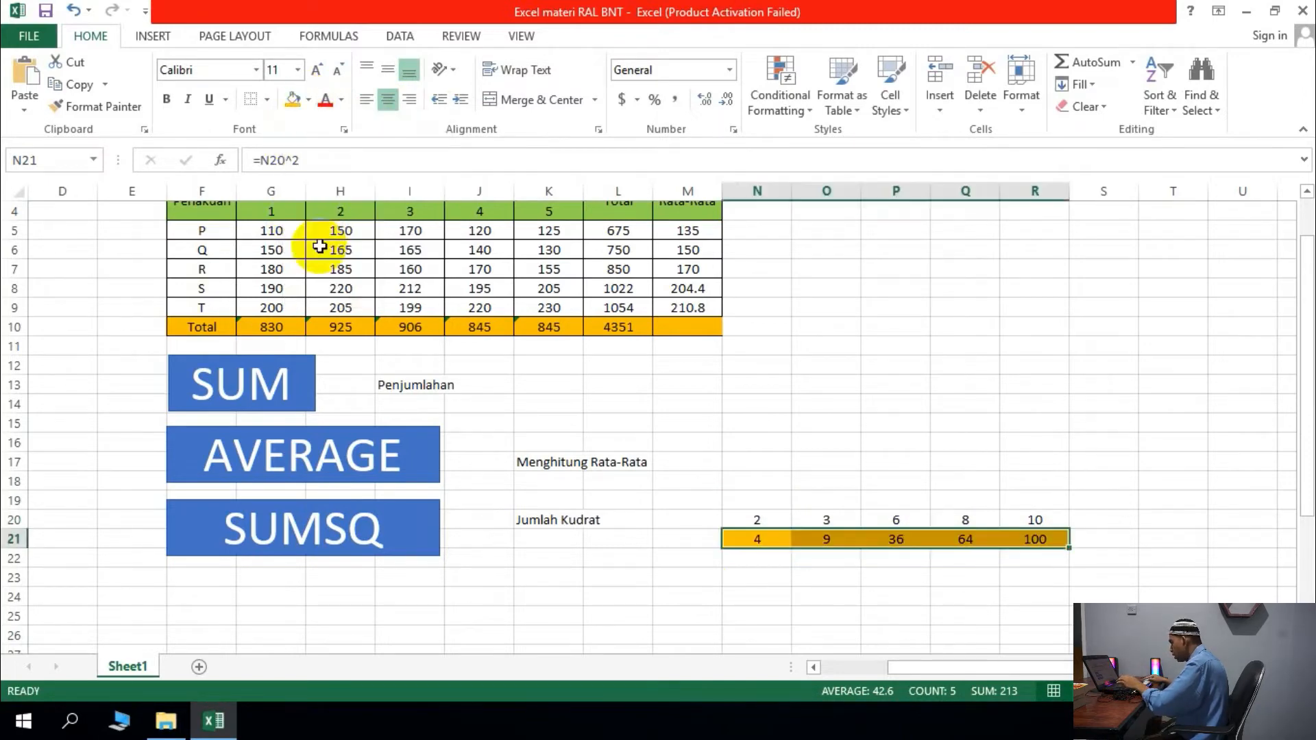
pyautogui.click(760, 562)
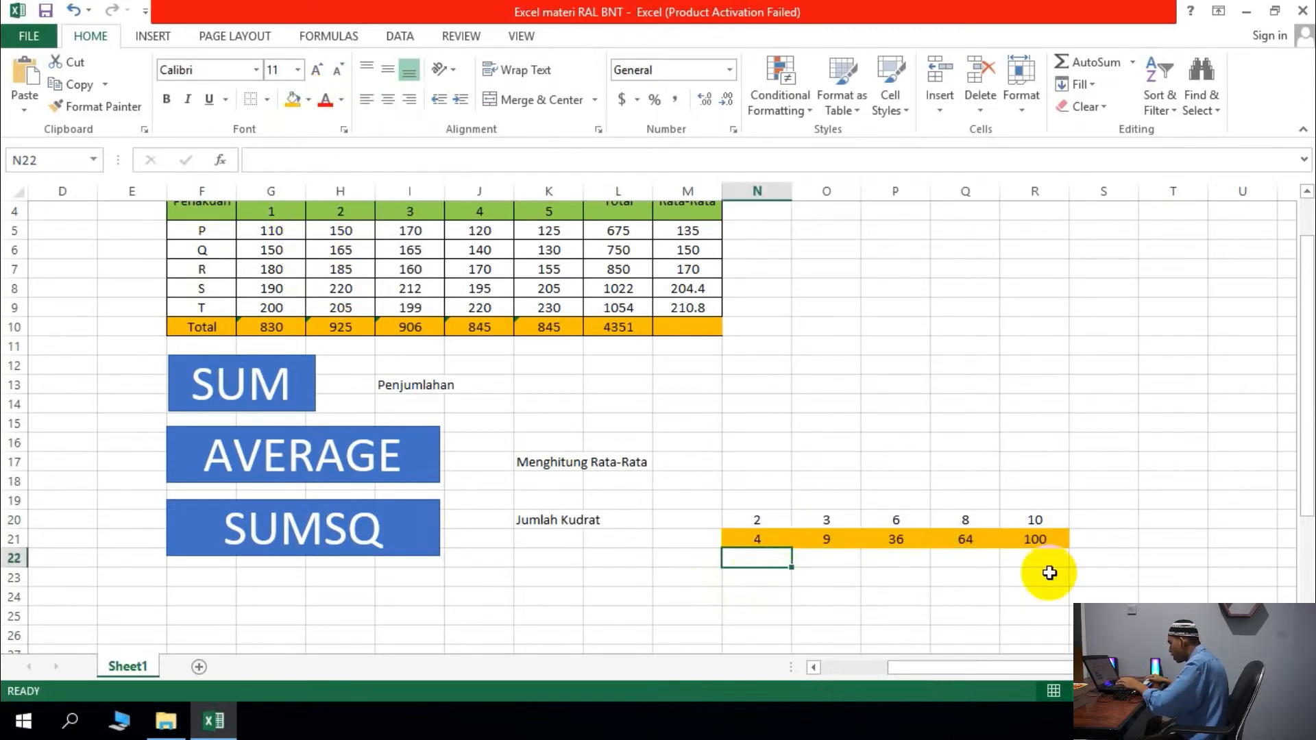
# Add up the squared values in S21 with =SUM(N21:R21).
pyautogui.click(1095, 548)
pyautogui.write('=sum(')
pyautogui.moveTo(758, 544); pyautogui.dragTo(1013, 545)
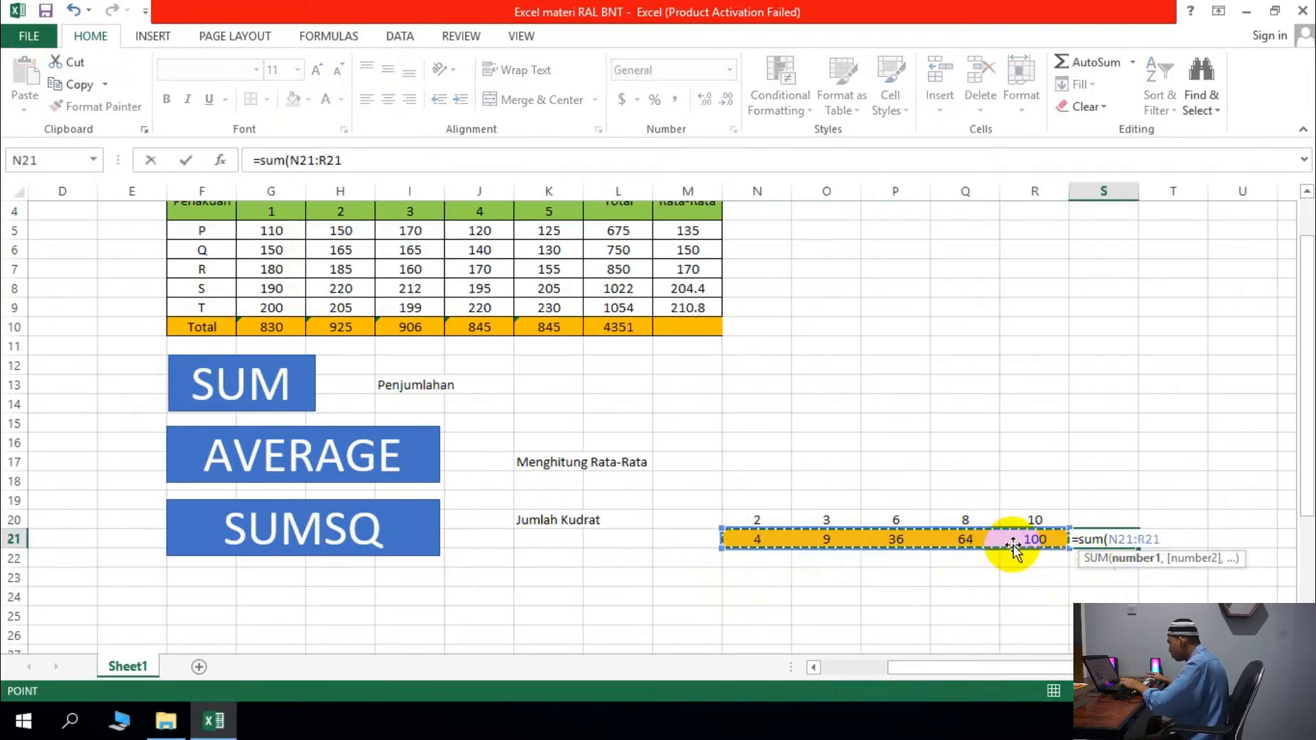
pyautogui.press('Return')
# Change the fill of the sum cell S21 to green.
pyautogui.click(1097, 539)
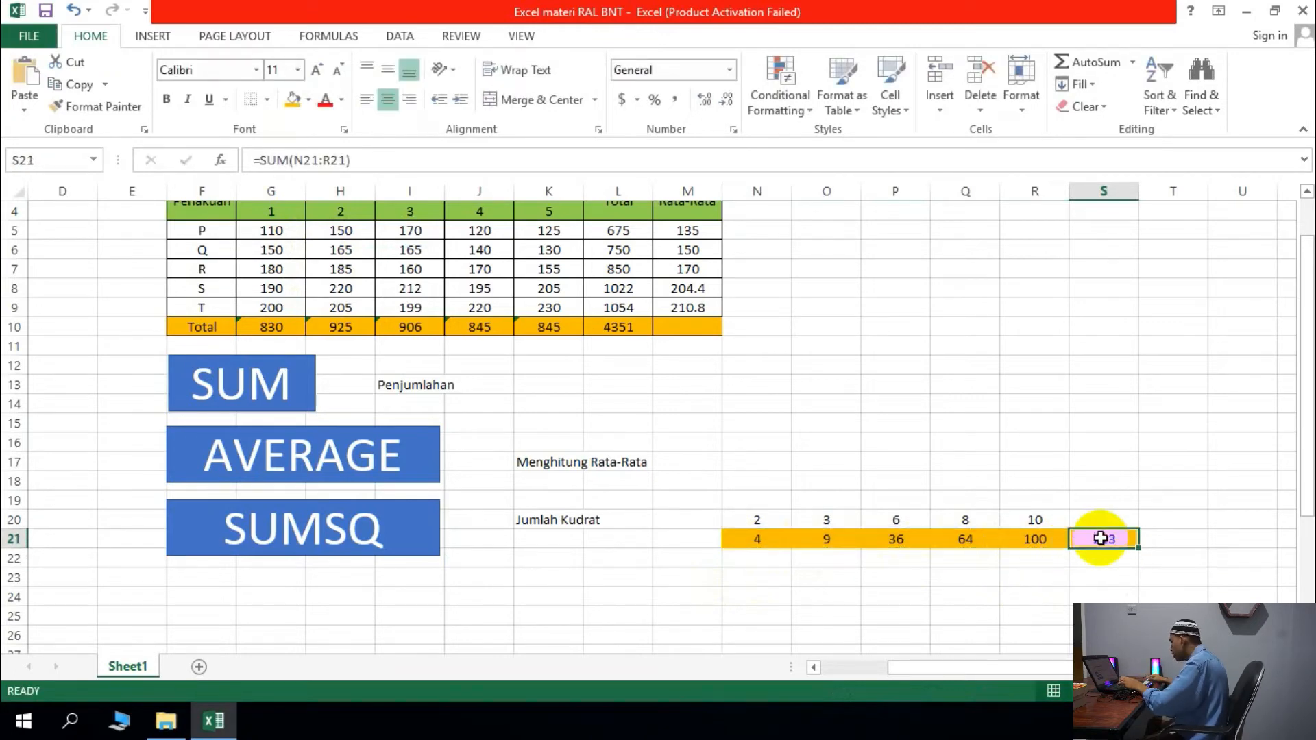
pyautogui.click(314, 105)
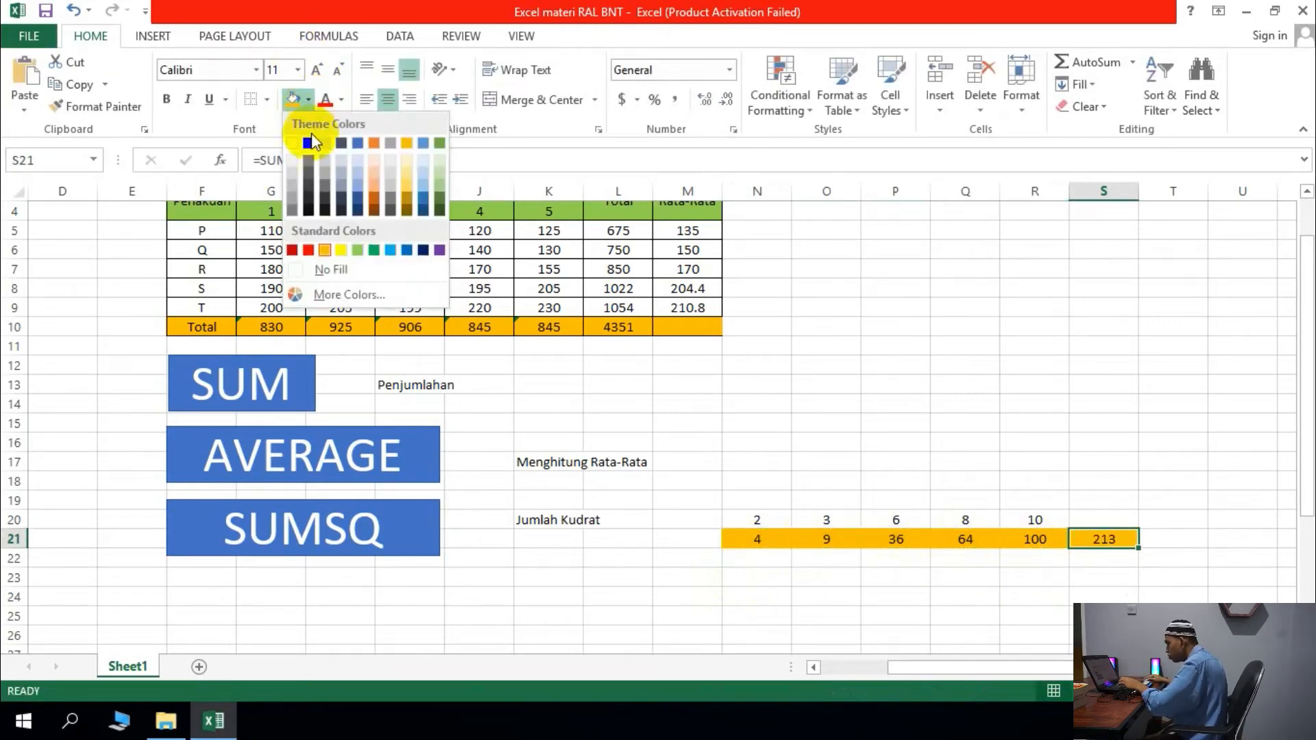
pyautogui.click(373, 251)
pyautogui.click(1005, 422)
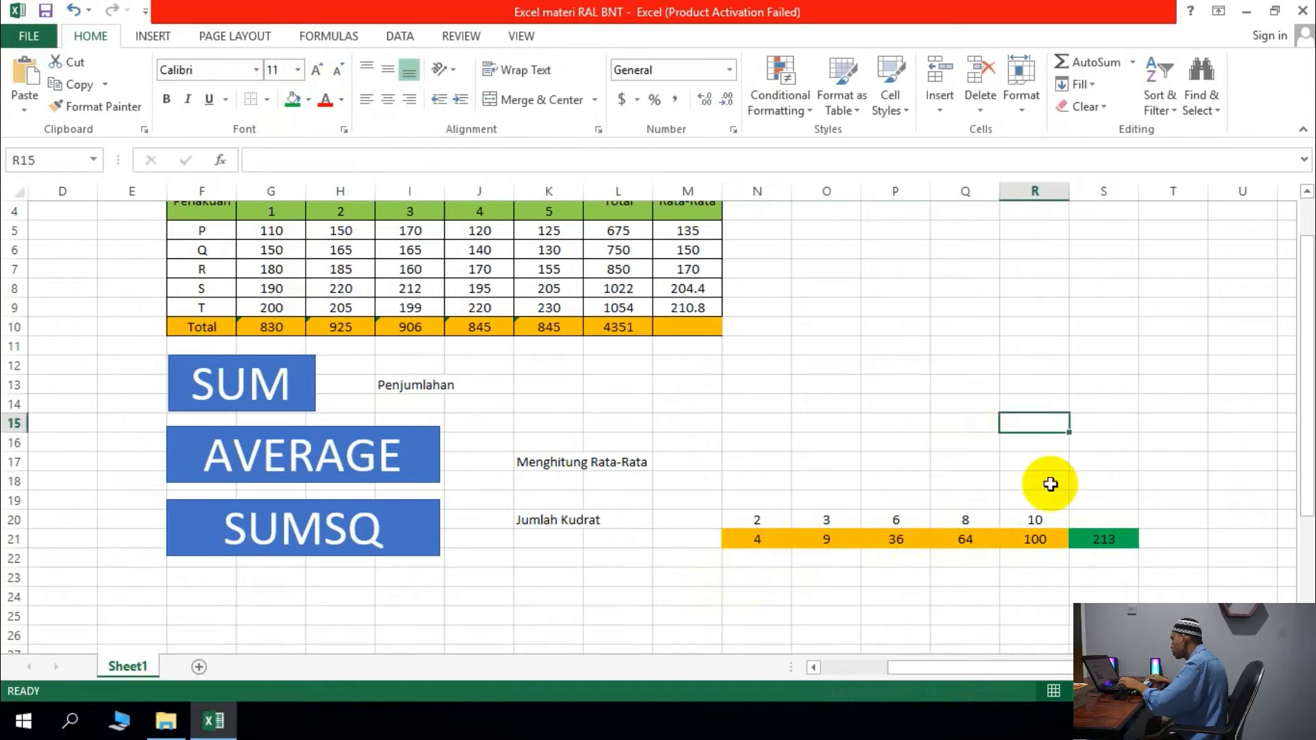
# Calculate the sum of squares of the sample values in S22 with =SUMSQ(N20:R20) and center the result.
pyautogui.click(1083, 561)
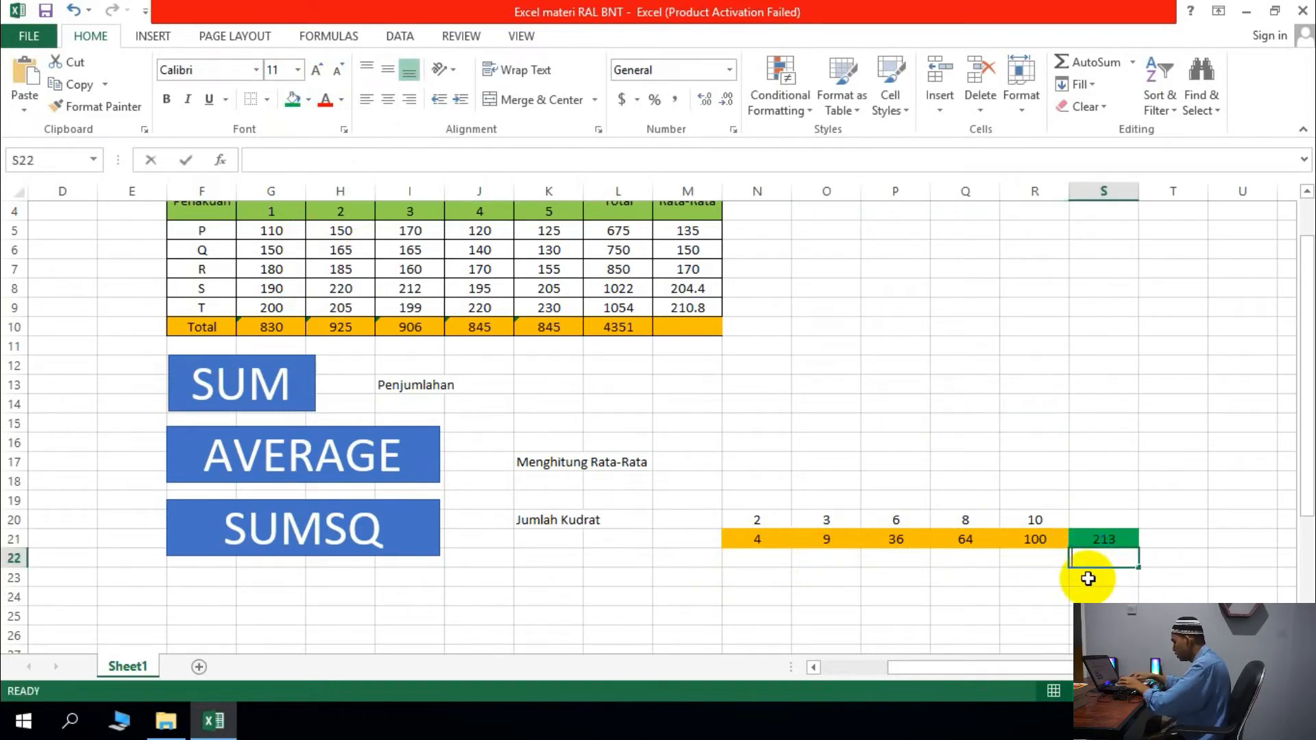
pyautogui.write('=z')
pyautogui.press('BackSpace')
pyautogui.write('su')
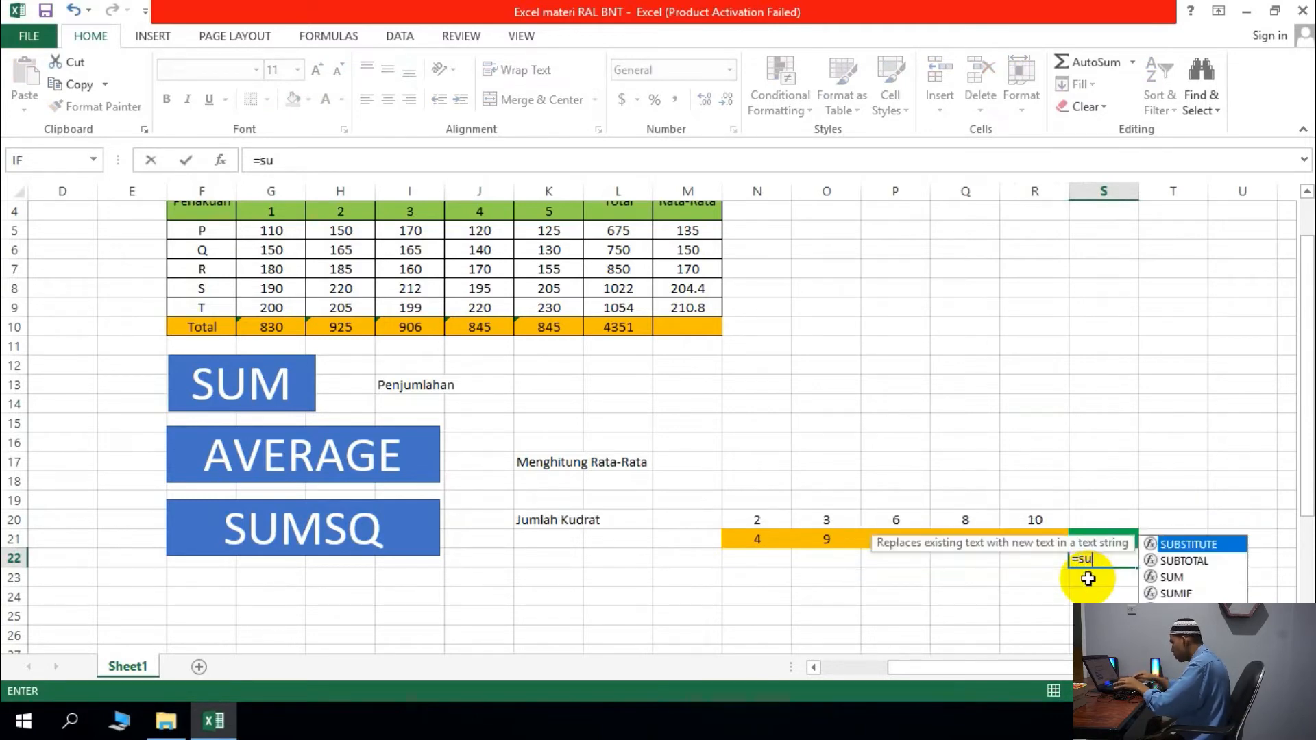
pyautogui.write('msq(')
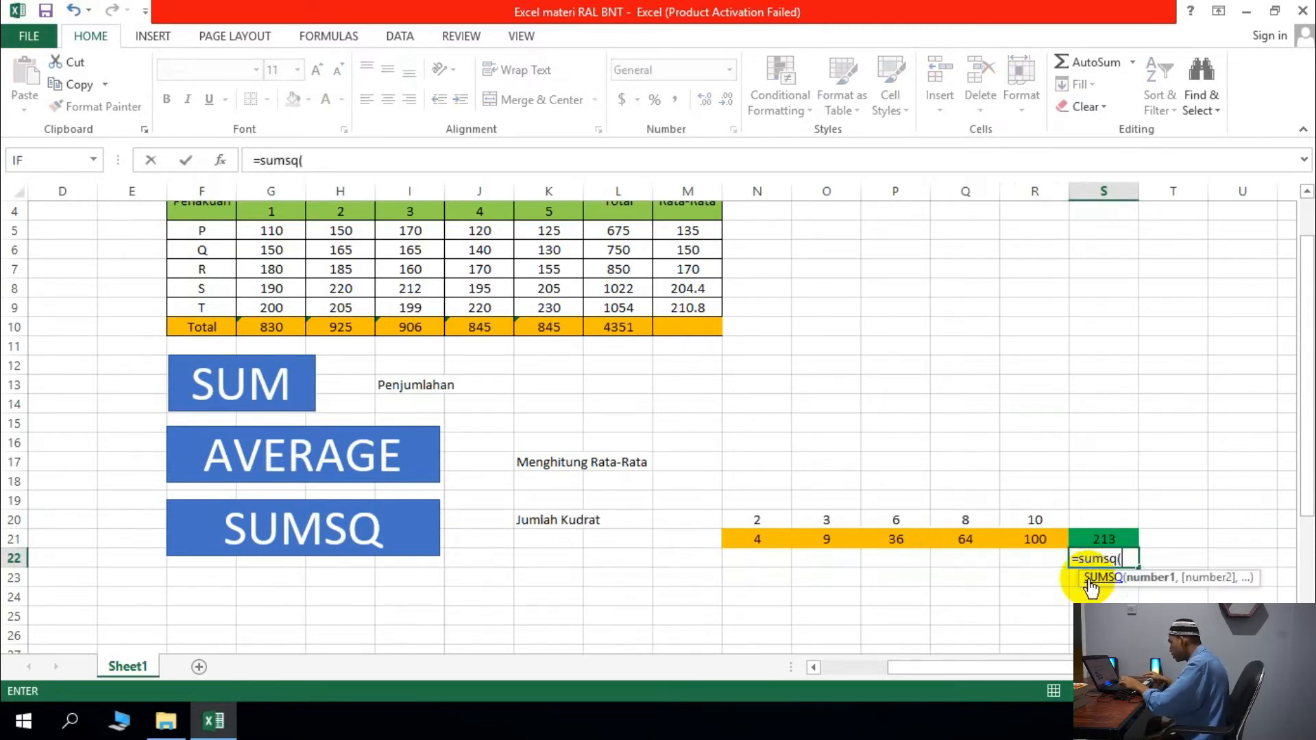
pyautogui.moveTo(758, 519); pyautogui.dragTo(1004, 518)
pyautogui.write(')')
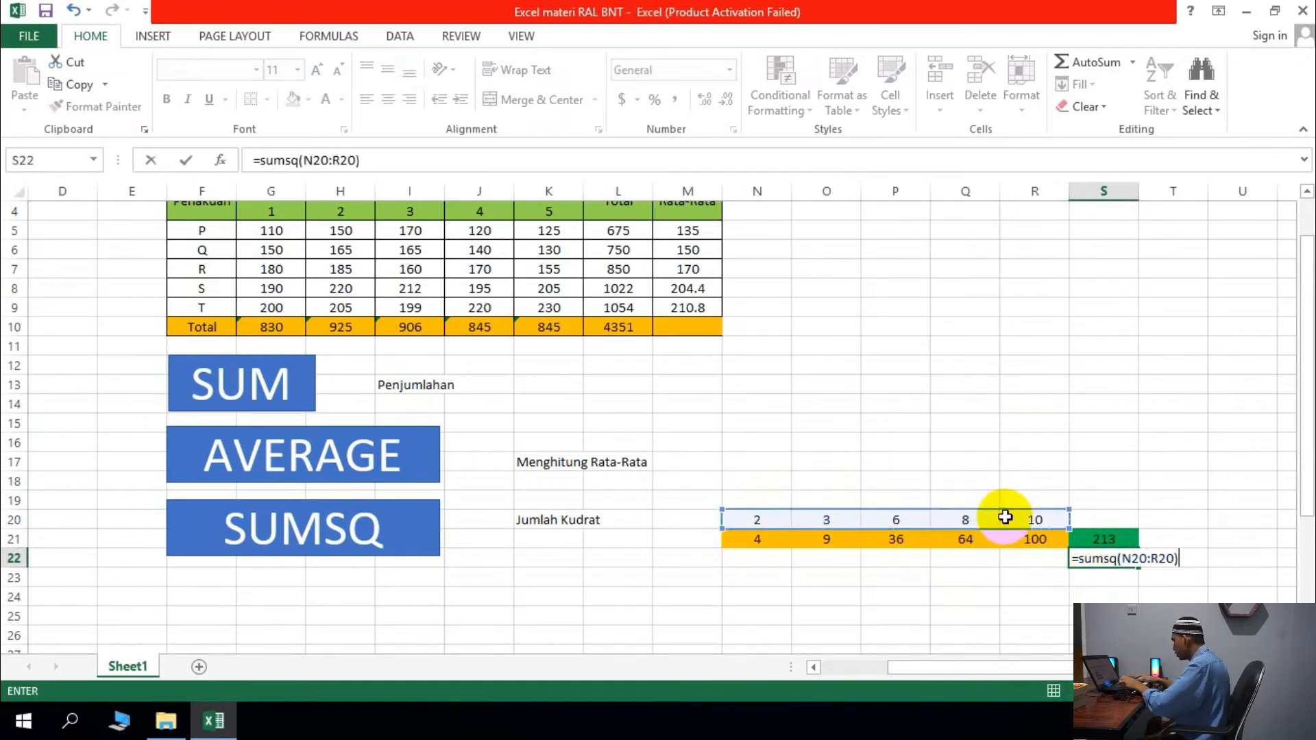
pyautogui.press('Return')
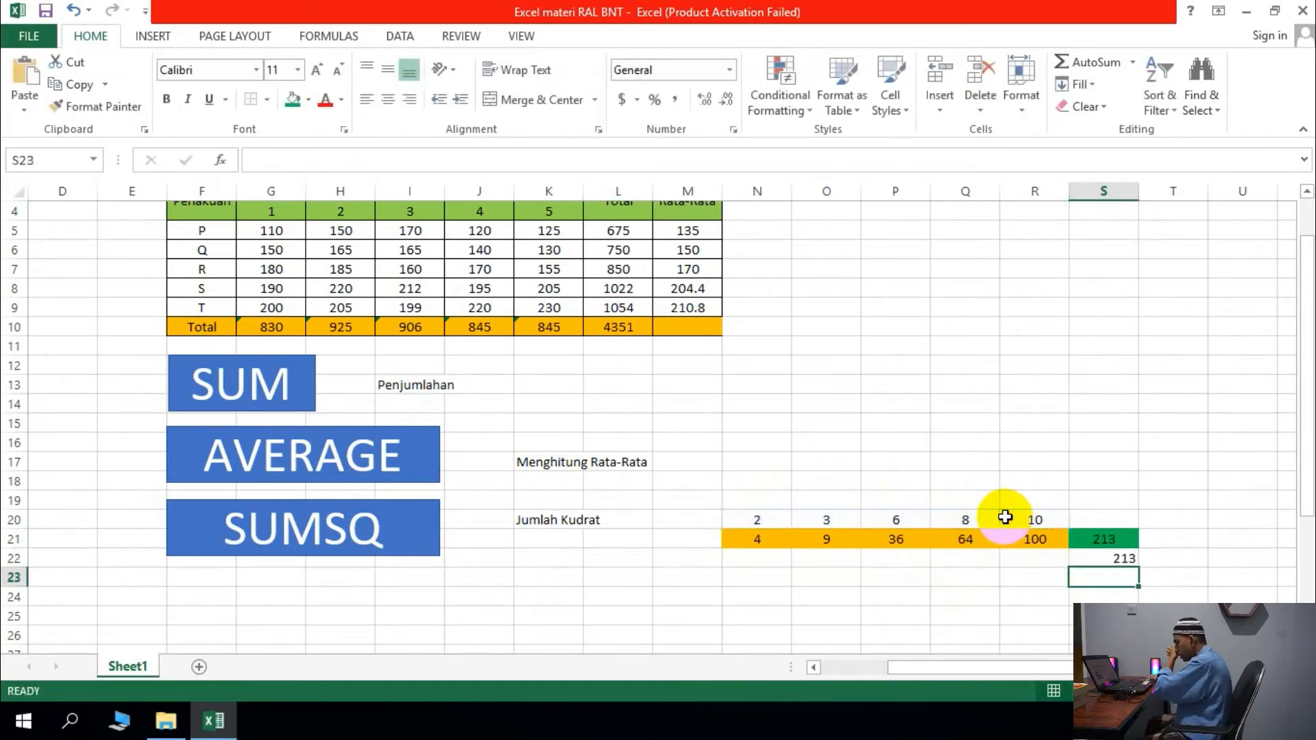
pyautogui.click(1111, 561)
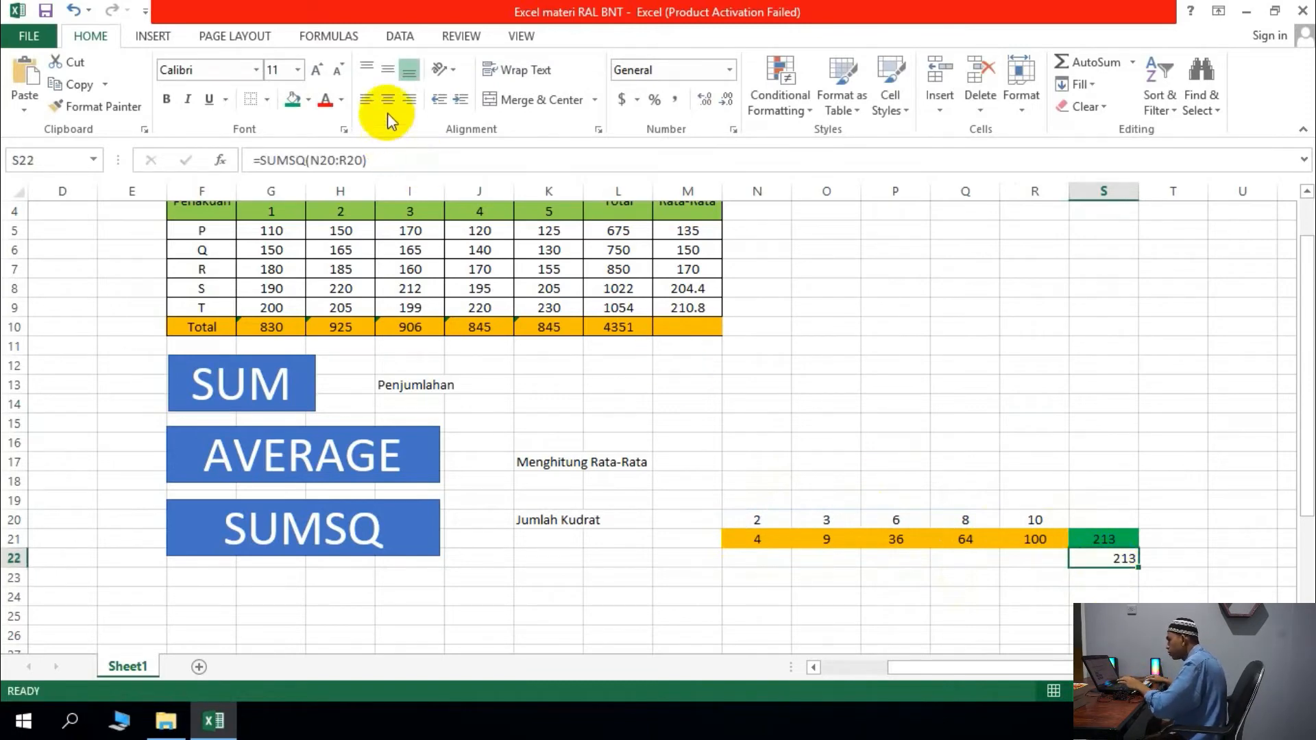
# Place a copy of the SUMSQ box directly below it and relabel the copy SQRT.
pyautogui.scroll(-1, 388, 104)
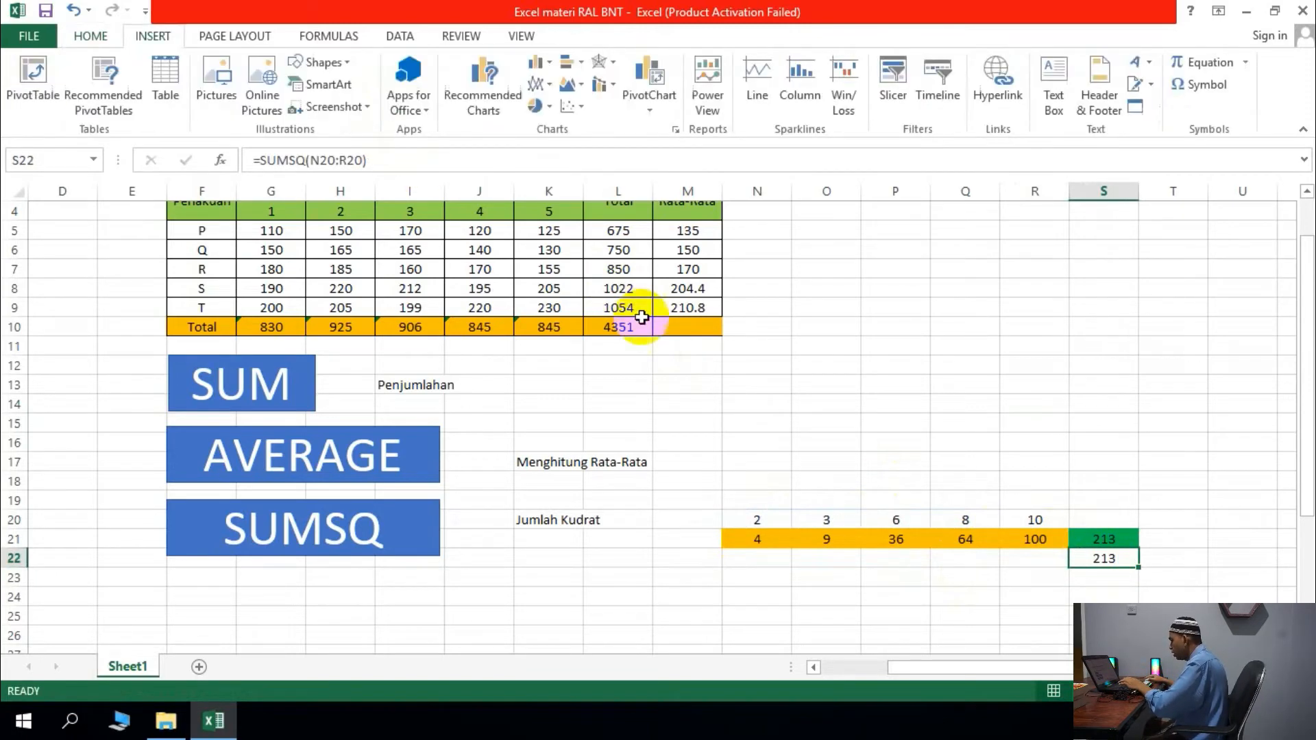
pyautogui.scroll(-1, 713, 469)
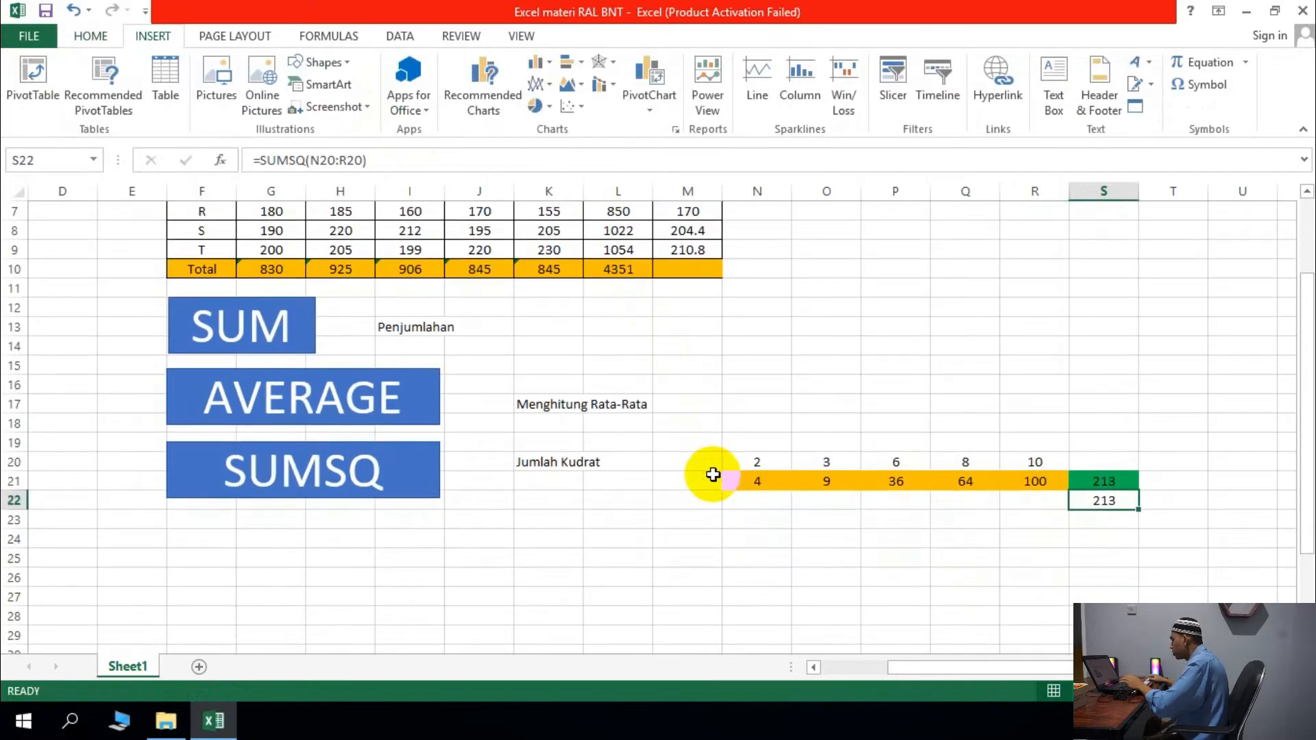
pyautogui.click(421, 500)
pyautogui.moveTo(420, 500); pyautogui.dragTo(223, 543)
pyautogui.write('S')
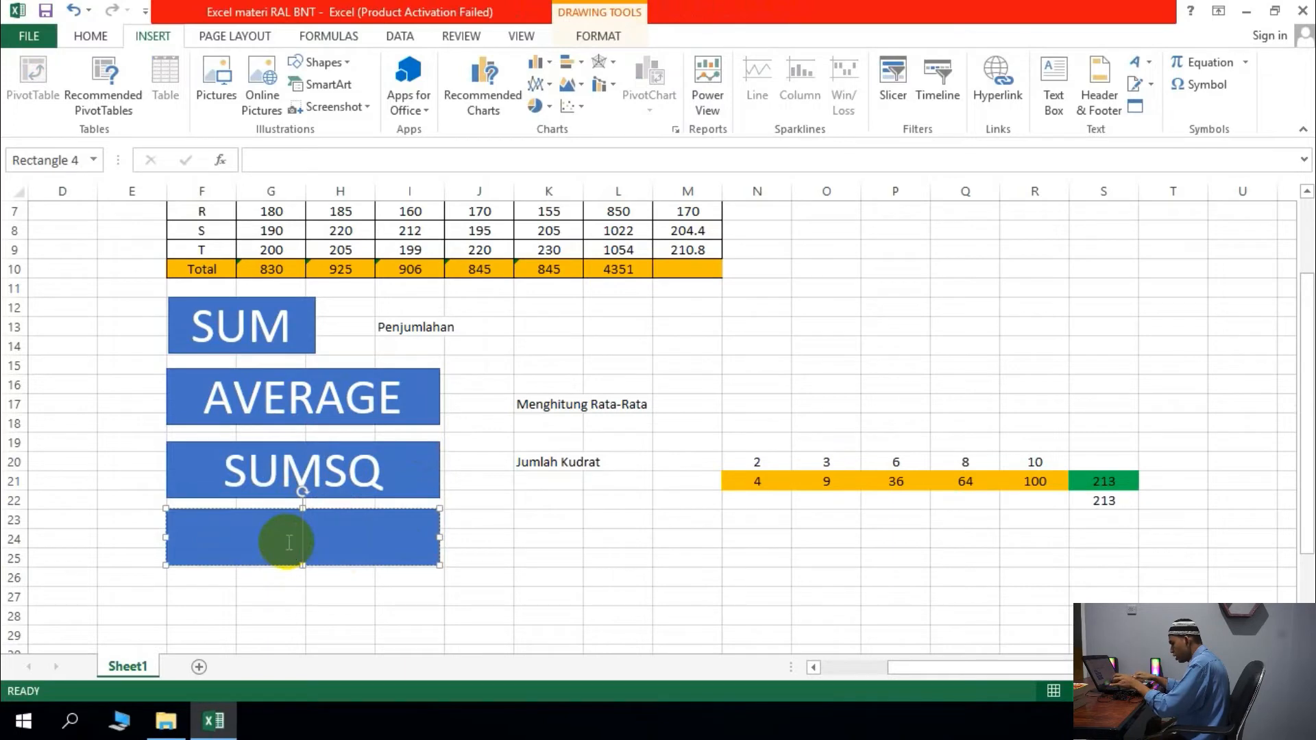
pyautogui.write('QRT')
pyautogui.click(276, 598)
pyautogui.click(278, 561)
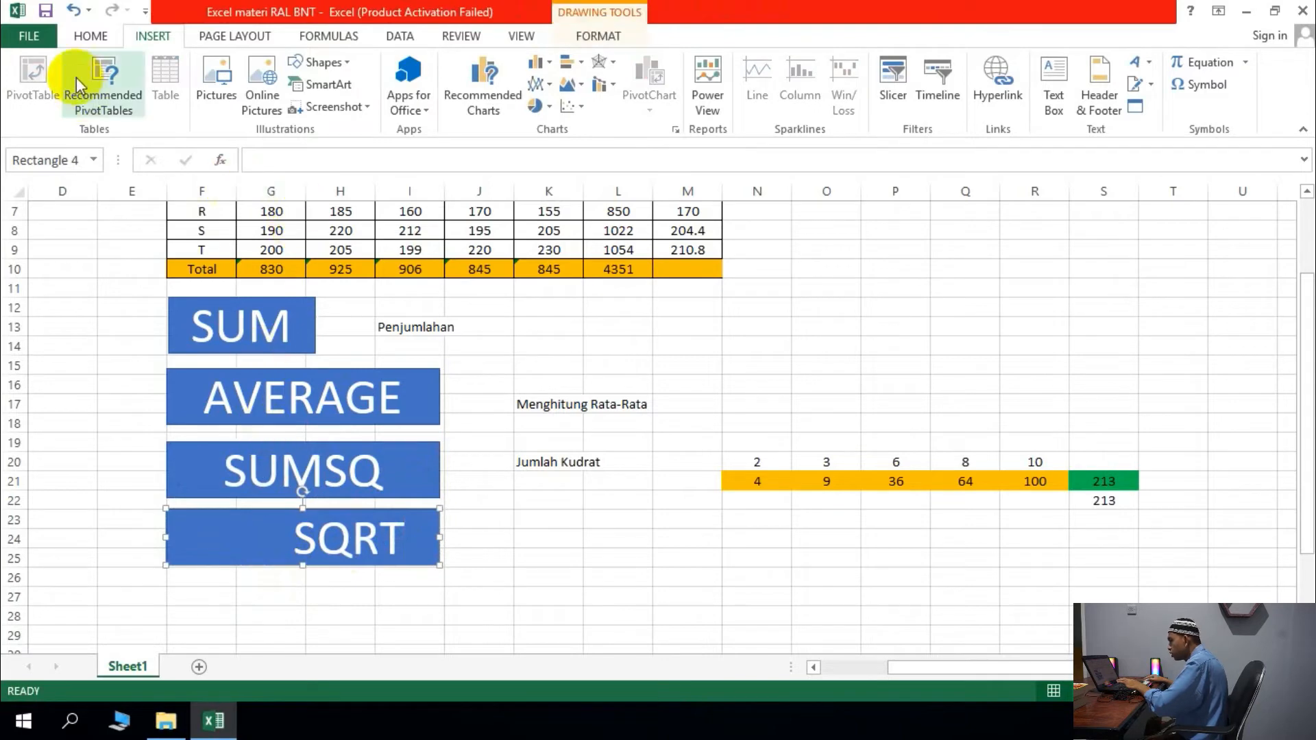
# Try to narrow the SQRT box and realign its text, and delete the box.
pyautogui.click(91, 36)
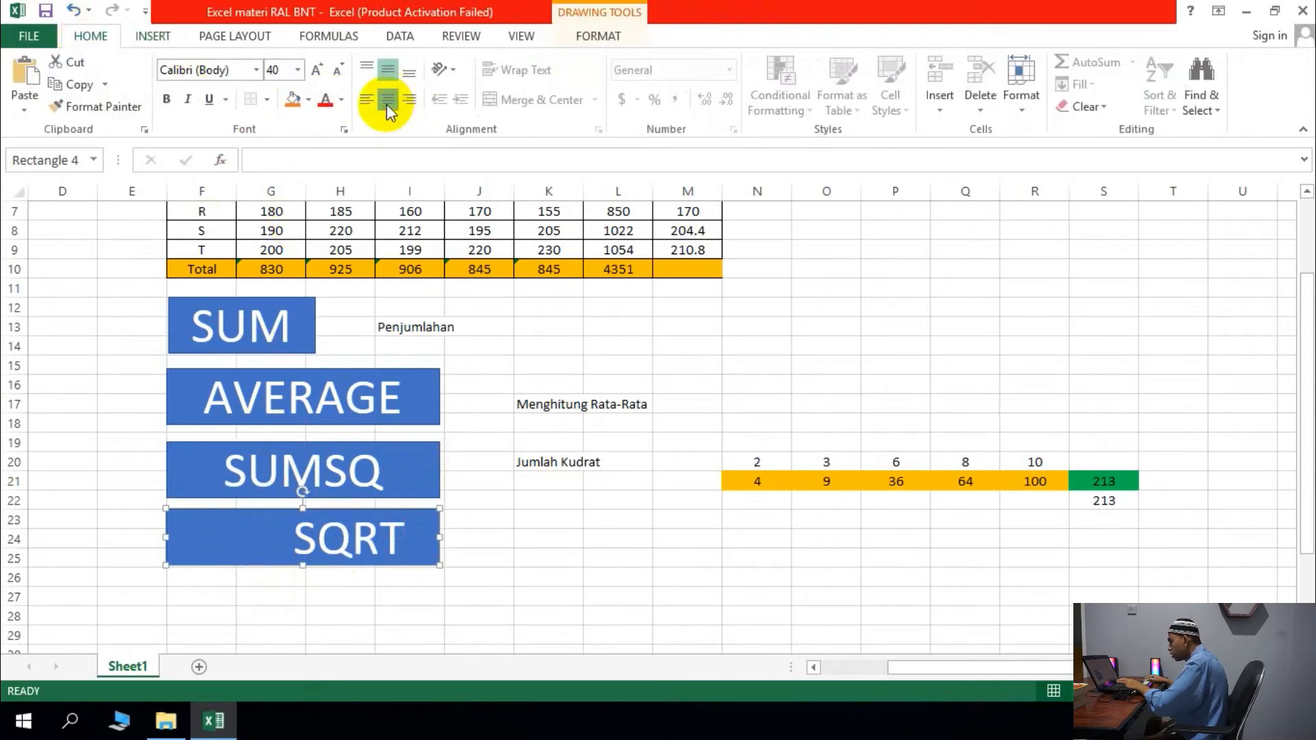
pyautogui.moveTo(442, 543); pyautogui.dragTo(421, 574)
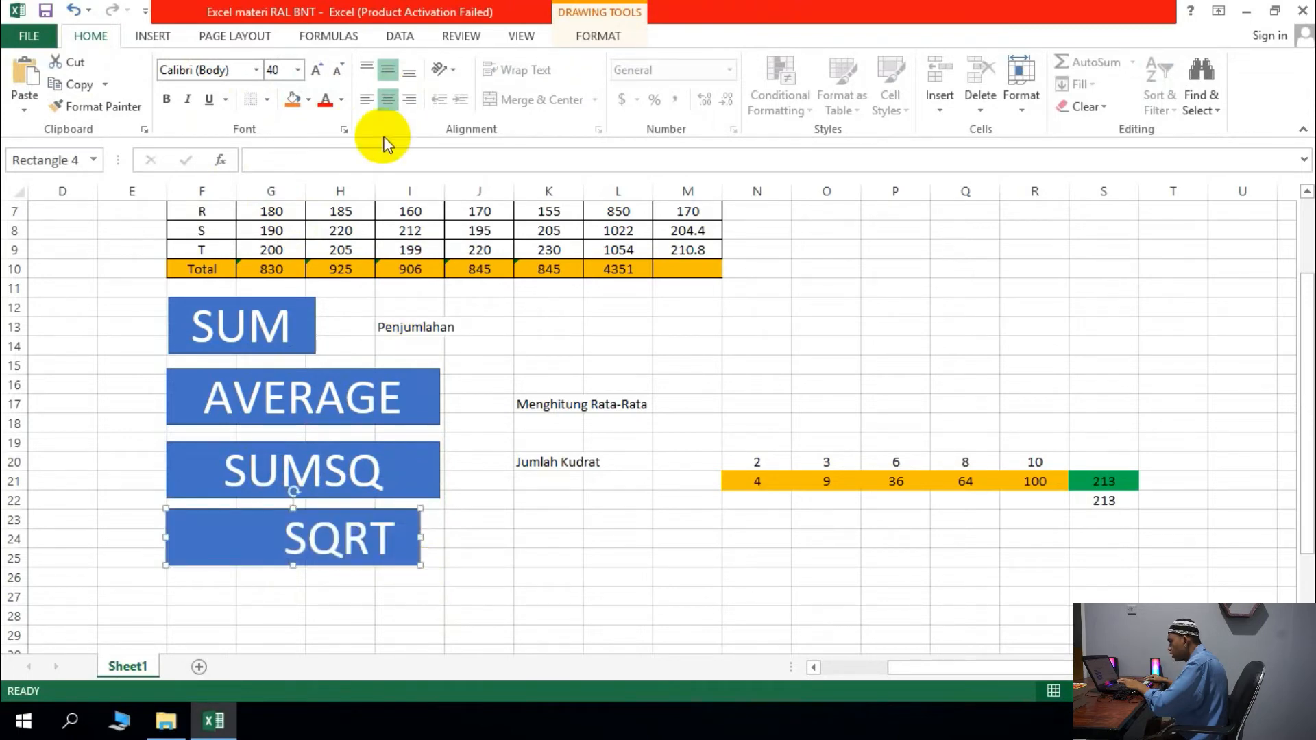
pyautogui.click(368, 103)
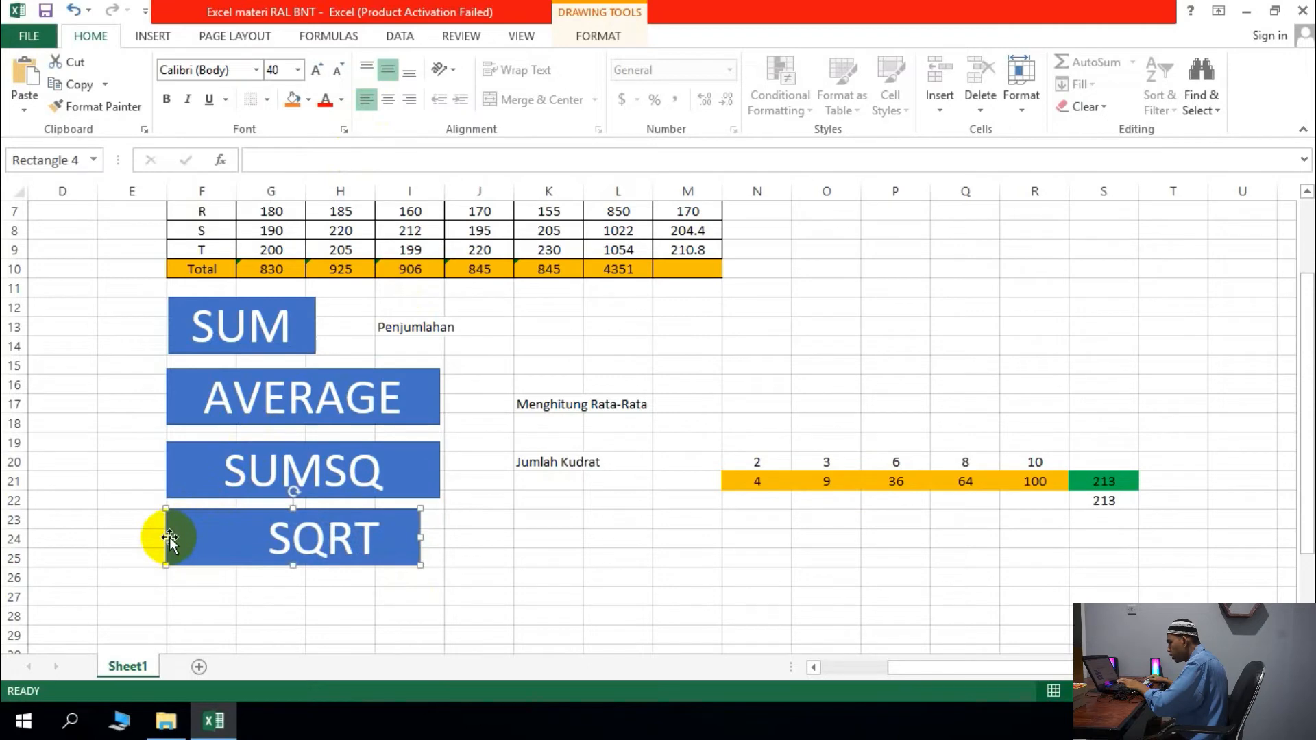
pyautogui.moveTo(167, 537)
pyautogui.mouseDown()
pyautogui.moveTo(244, 544)
pyautogui.moveTo(169, 525)
pyautogui.mouseUp()
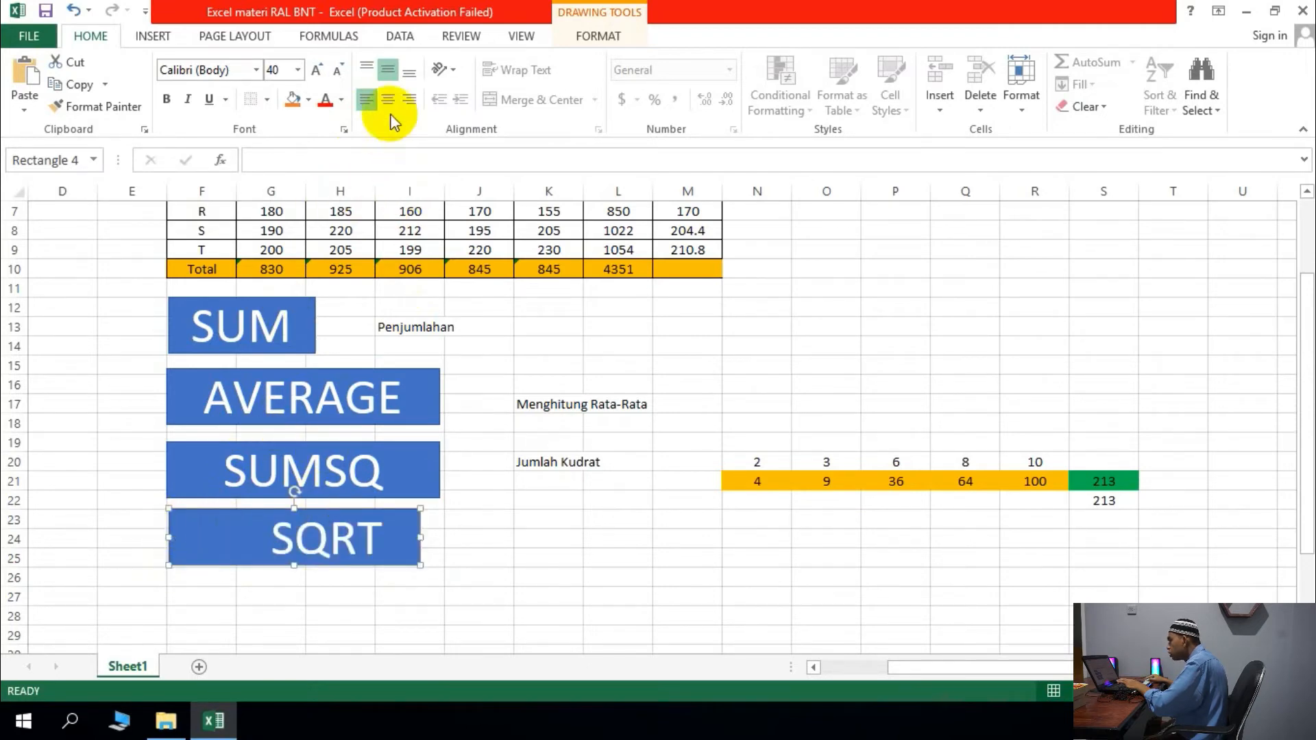
pyautogui.click(388, 100)
pyautogui.moveTo(416, 533); pyautogui.dragTo(398, 551)
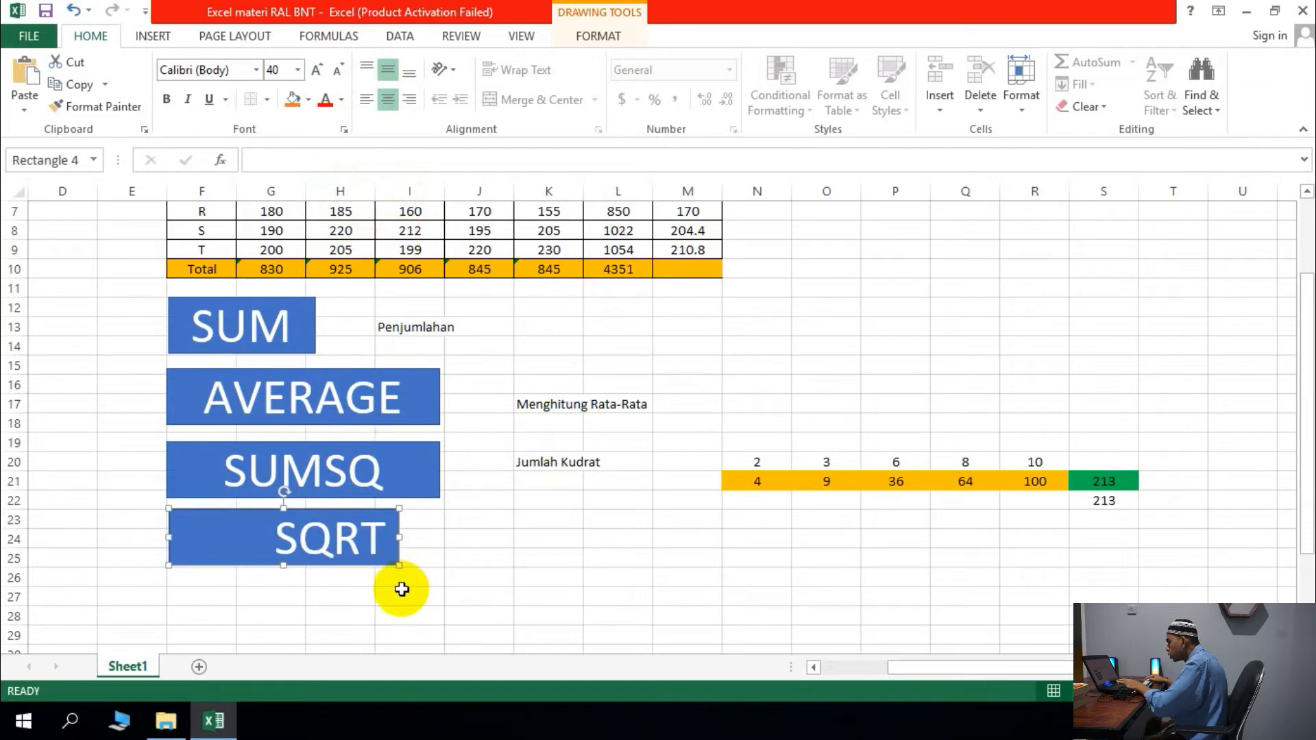
pyautogui.moveTo(169, 538); pyautogui.dragTo(247, 542)
pyautogui.press('Delete')
# Duplicate the SUM box, place the copy below the SUMSQ box and replace its text with SQRT.
pyautogui.click(313, 348)
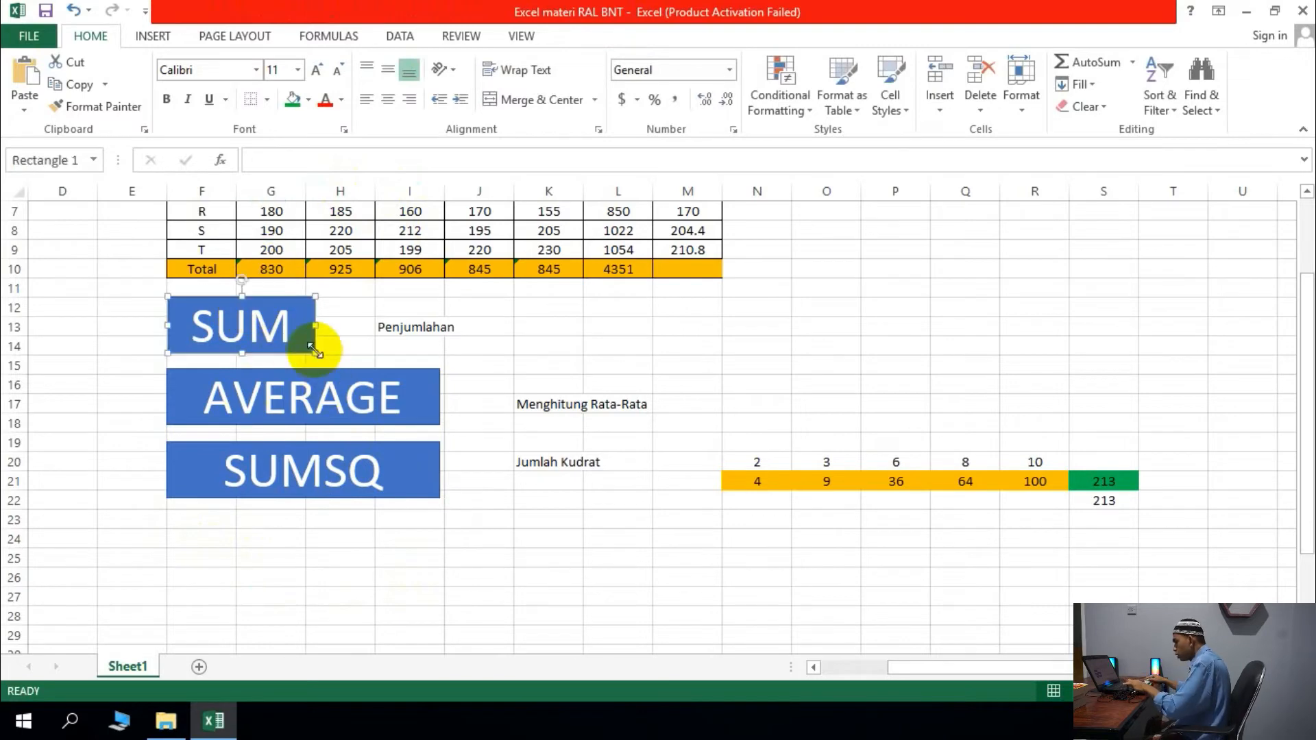
pyautogui.hotkey('ctrl', 'd')
pyautogui.moveTo(306, 315); pyautogui.dragTo(285, 508)
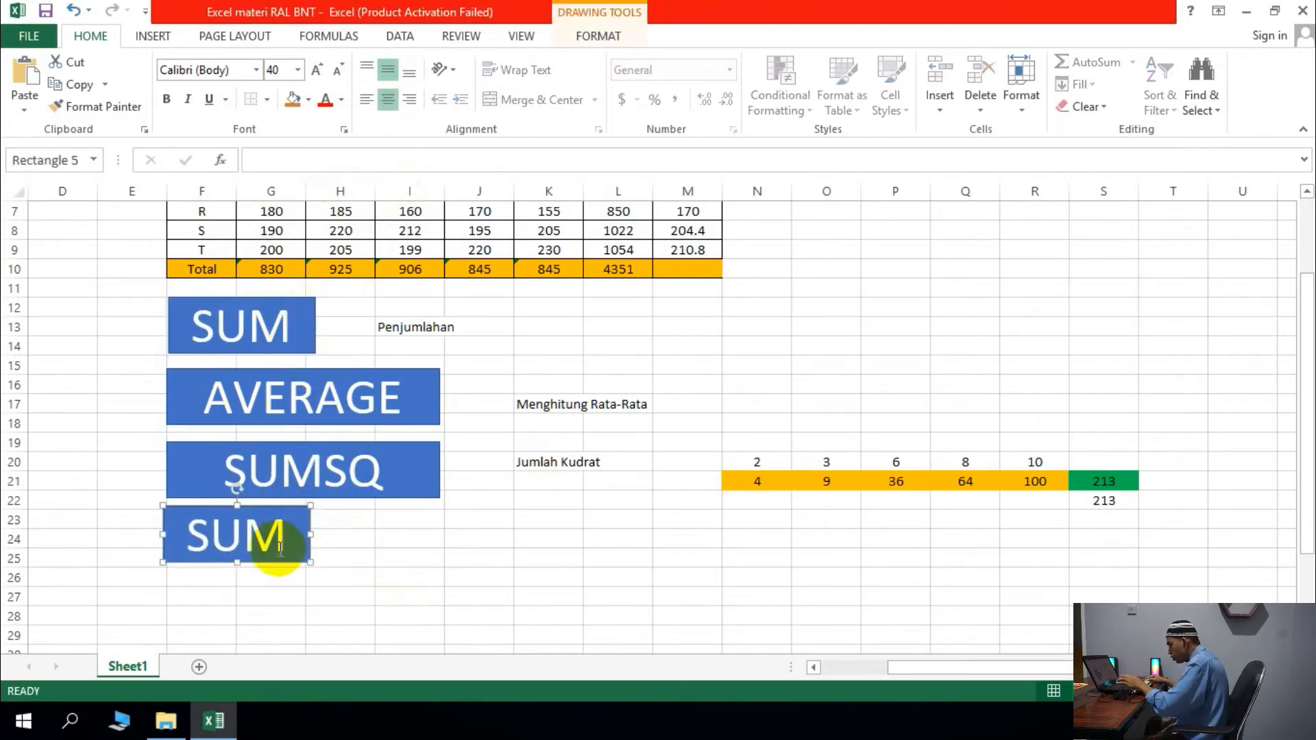
pyautogui.press('BackSpace')
pyautogui.press('BackSpace')
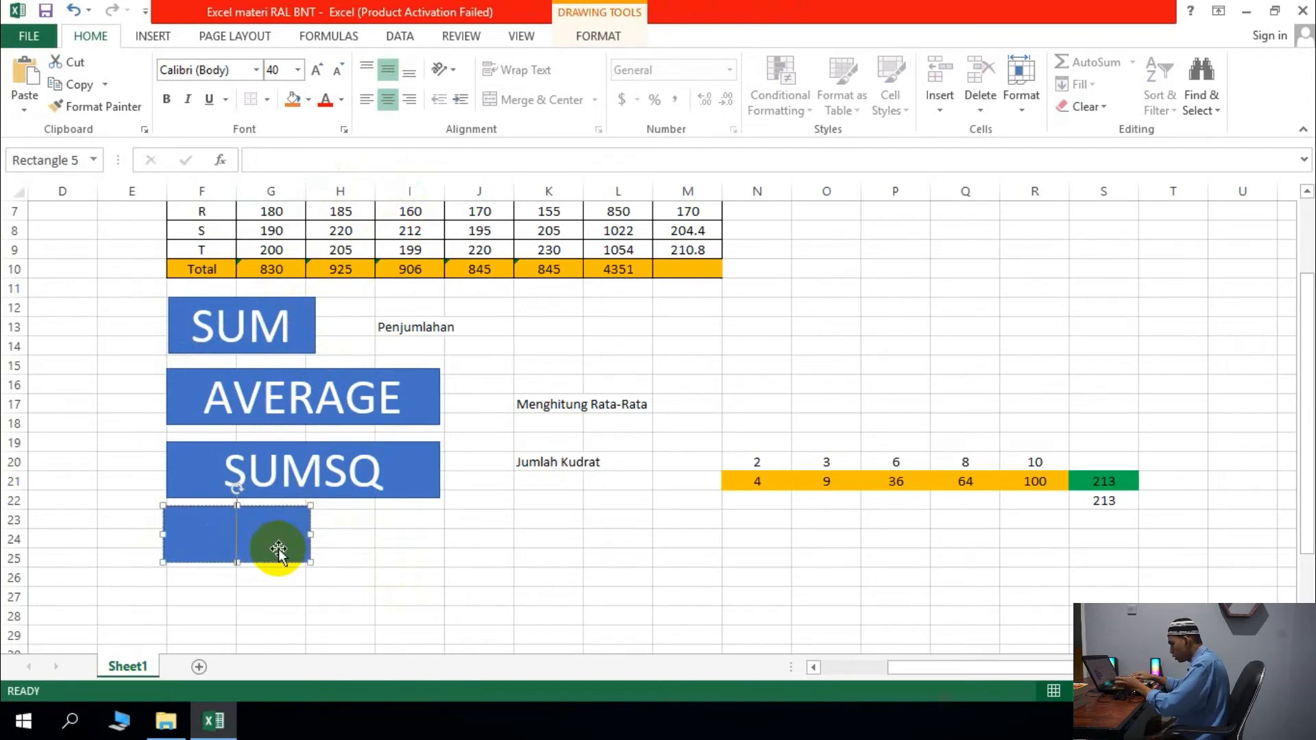
pyautogui.write('SQRT')
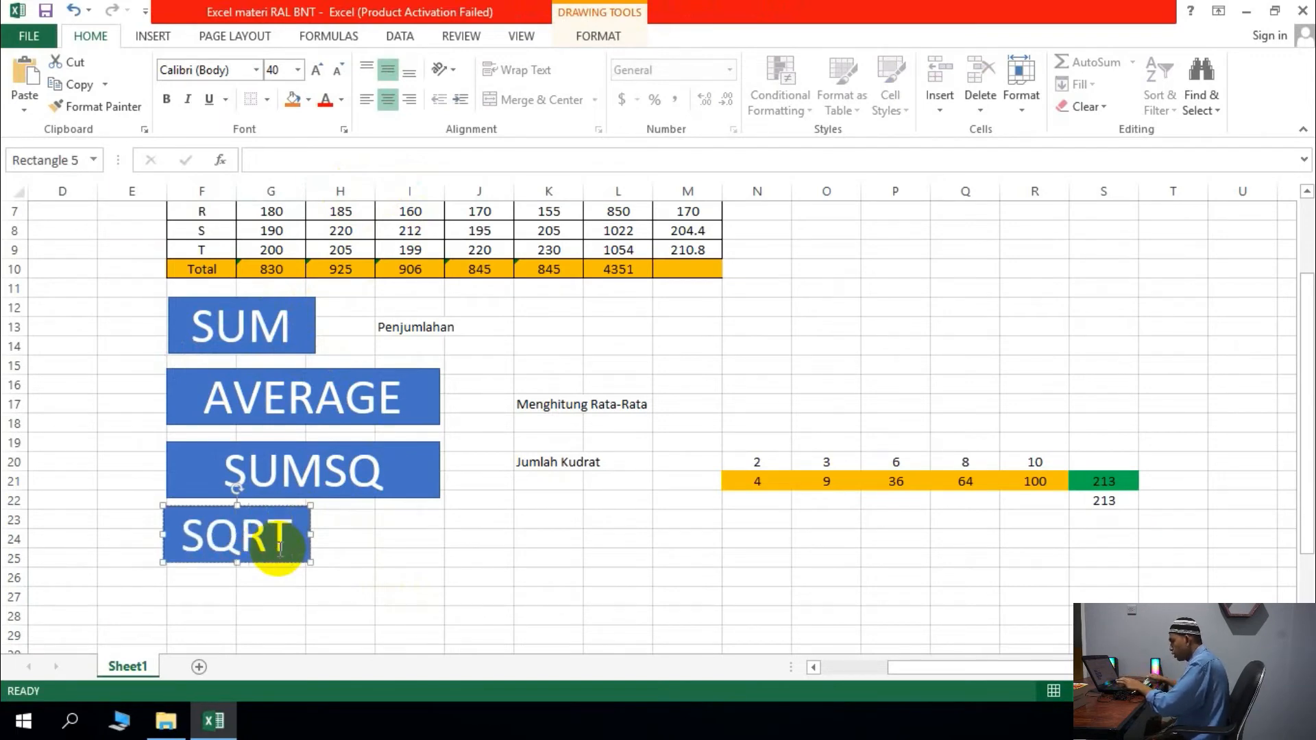
pyautogui.click(534, 557)
pyautogui.click(421, 545)
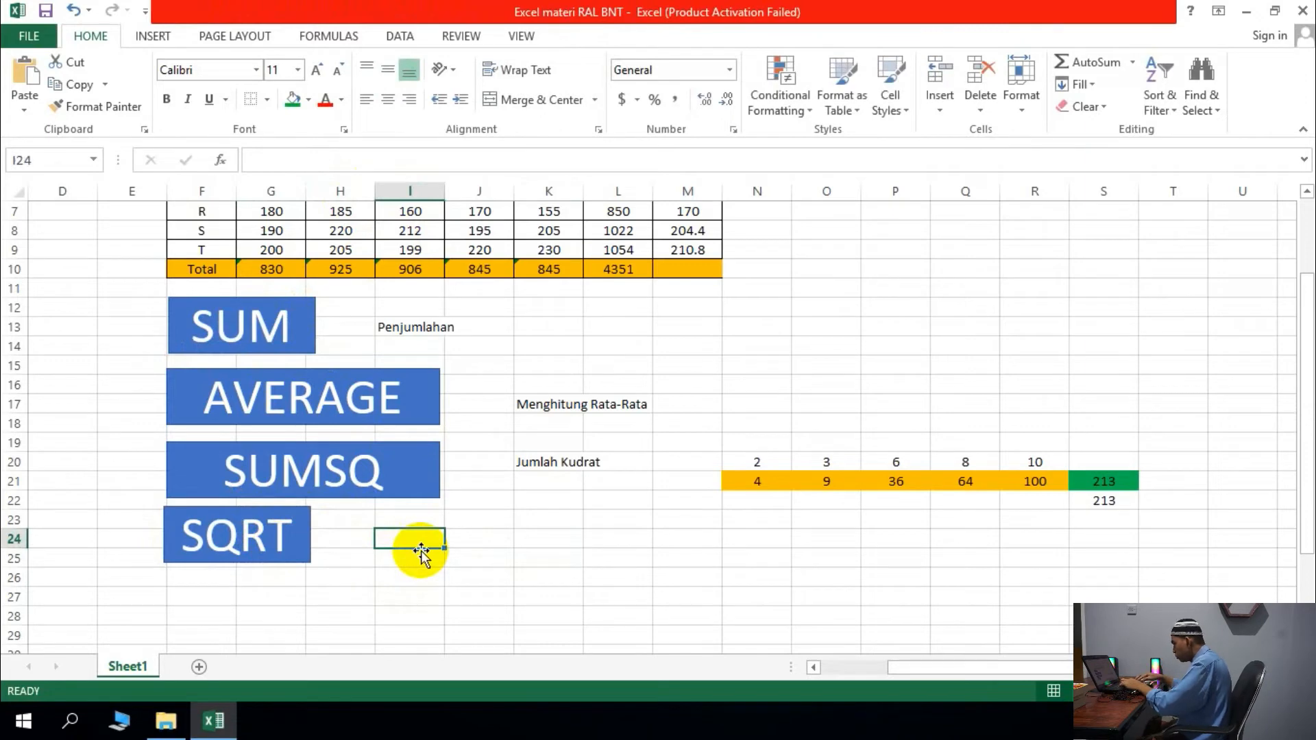
# Enter the description "Menghitung Akar" in cell I24 beside the SQRT box.
pyautogui.write('mNG')
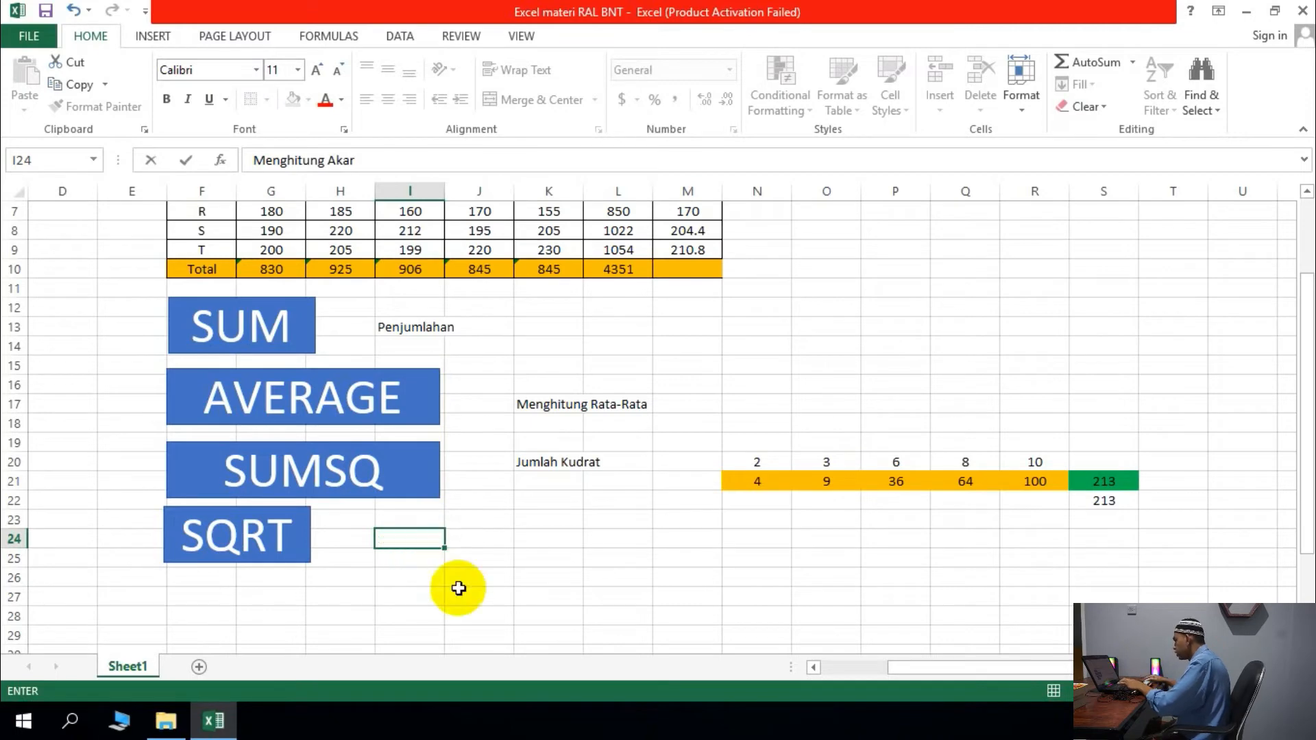
pyautogui.scroll(-1, 455, 587)
pyautogui.click(729, 593)
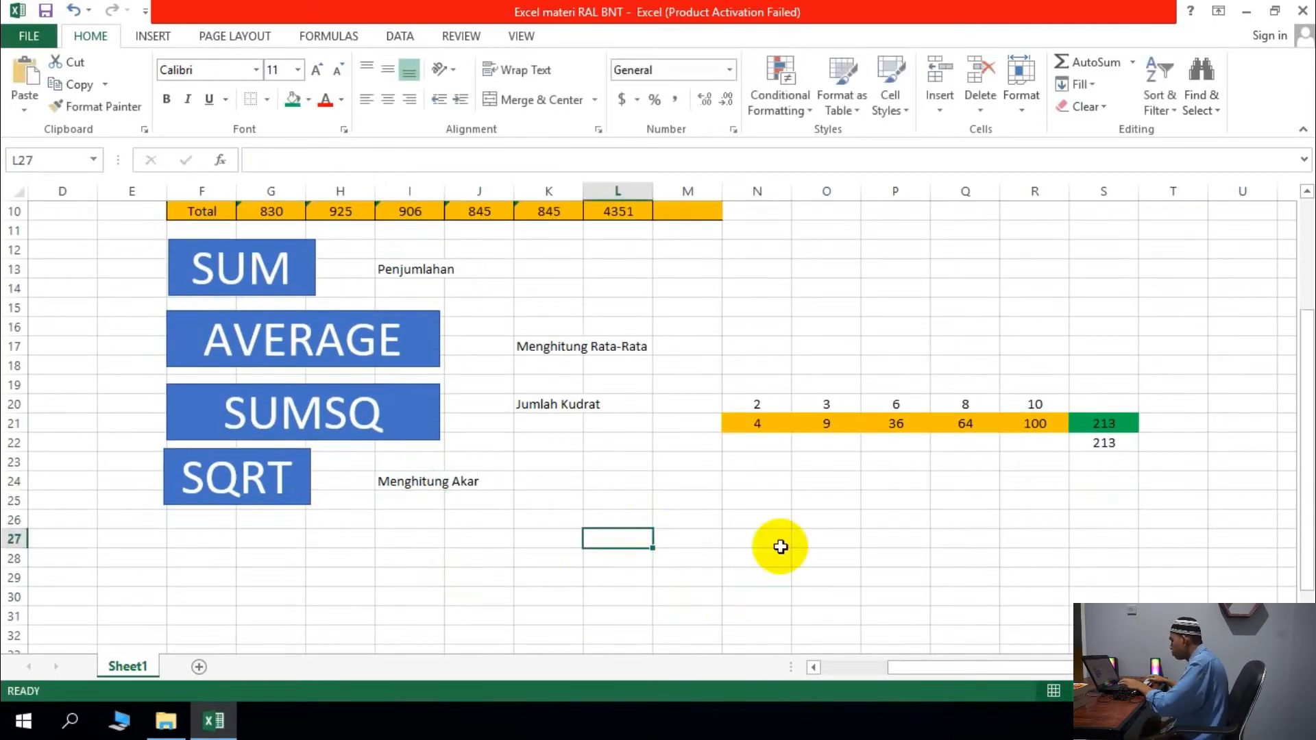
# Insert an equation, place it beside the "Menghitung Akar" description around column L and give it a square root structure.
pyautogui.click(146, 35)
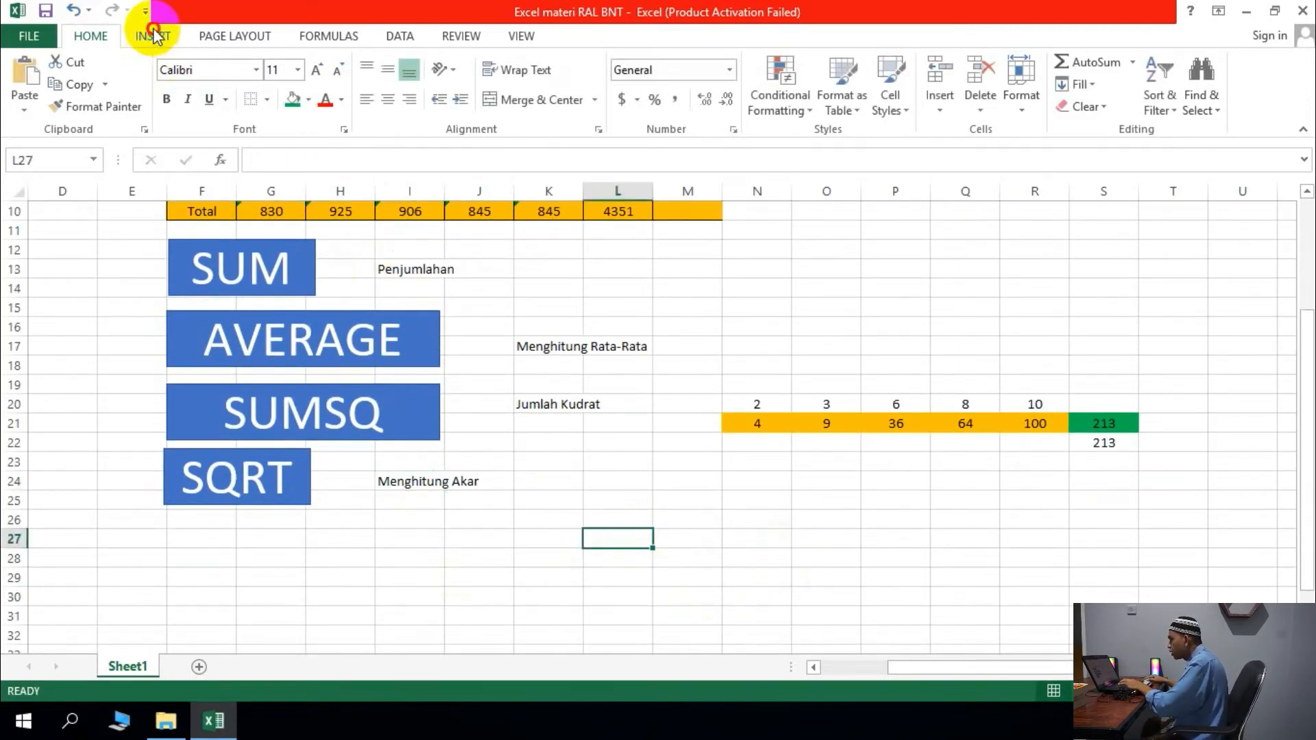
pyautogui.click(1205, 65)
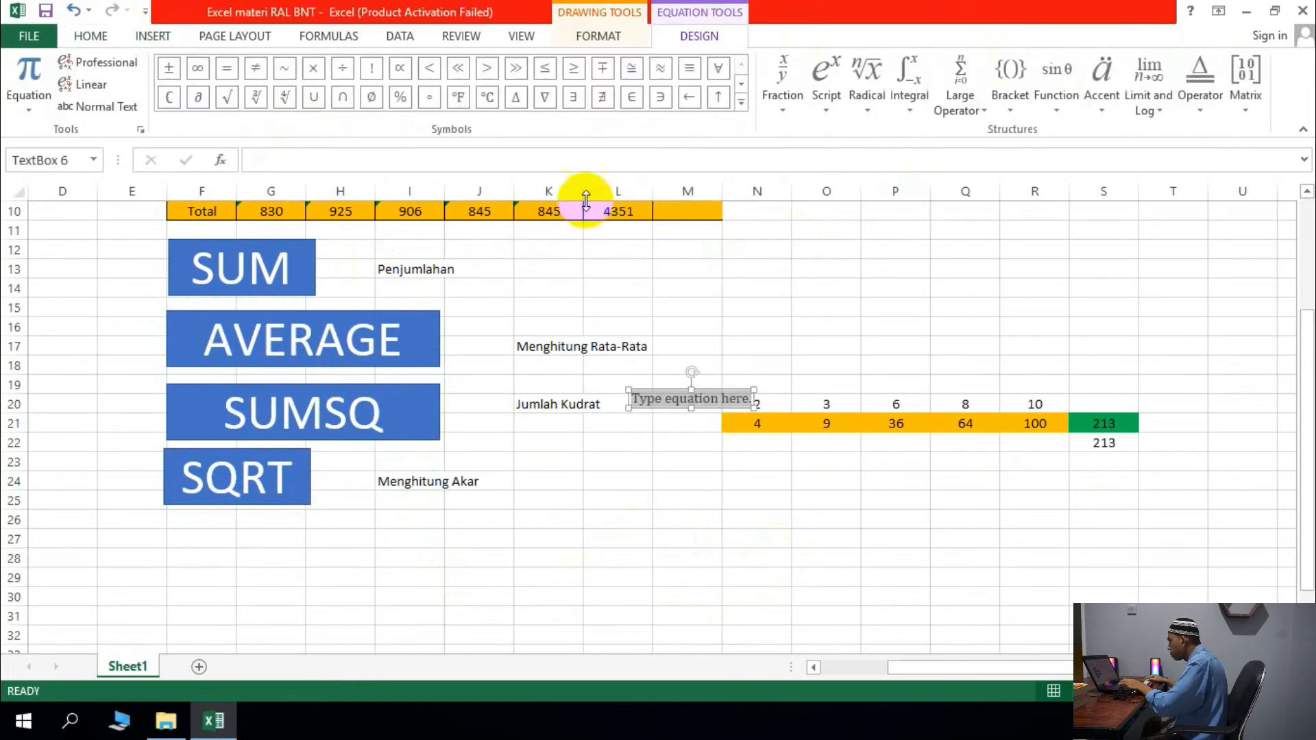
pyautogui.moveTo(699, 409); pyautogui.dragTo(671, 480)
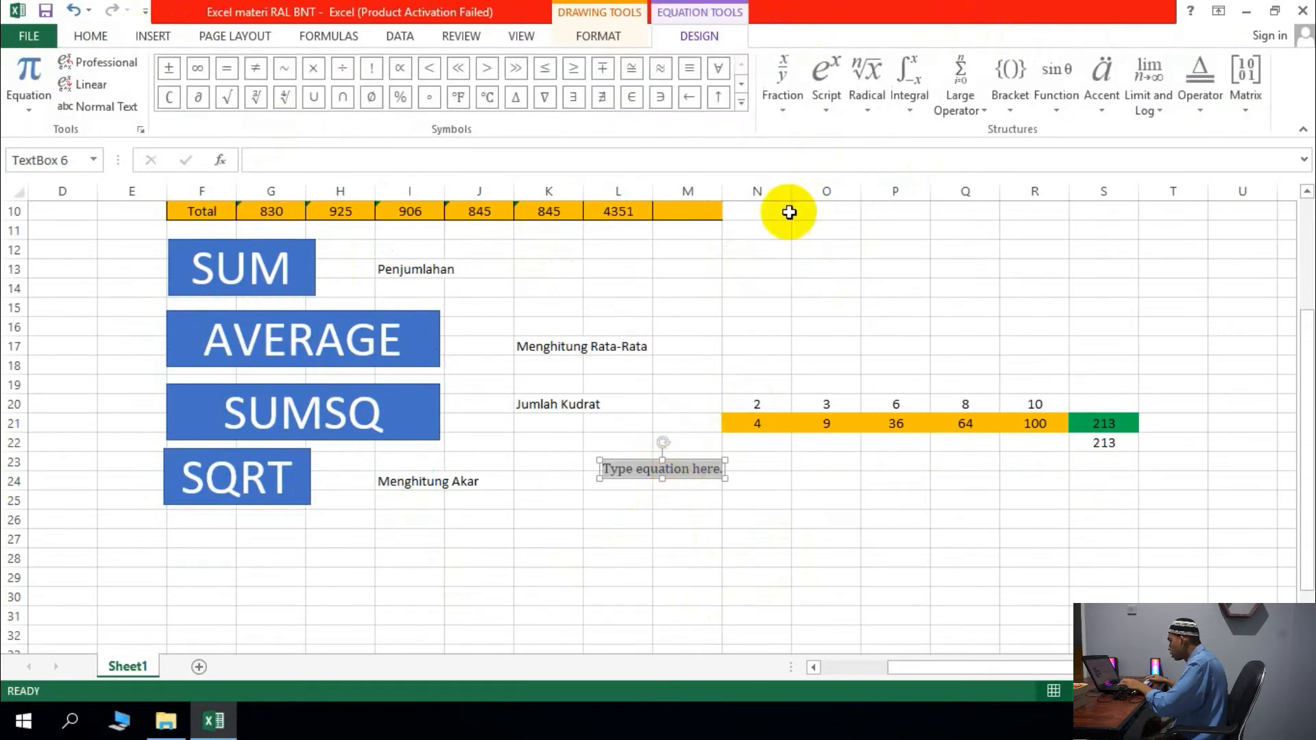
pyautogui.click(866, 100)
pyautogui.click(880, 216)
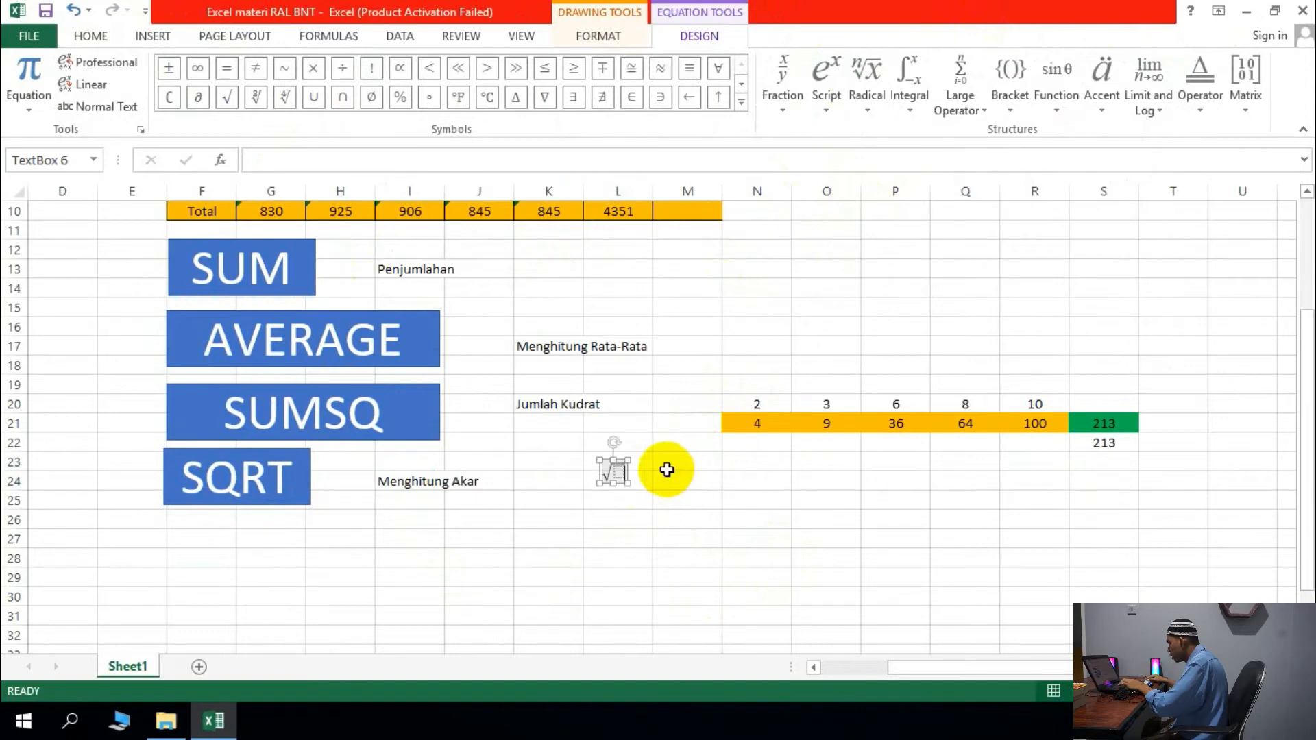
# Enter 125 under the root of the equation and align the equation with cell L24.
pyautogui.write('1')
pyautogui.write('5')
pyautogui.press('BackSpace')
pyautogui.write('25')
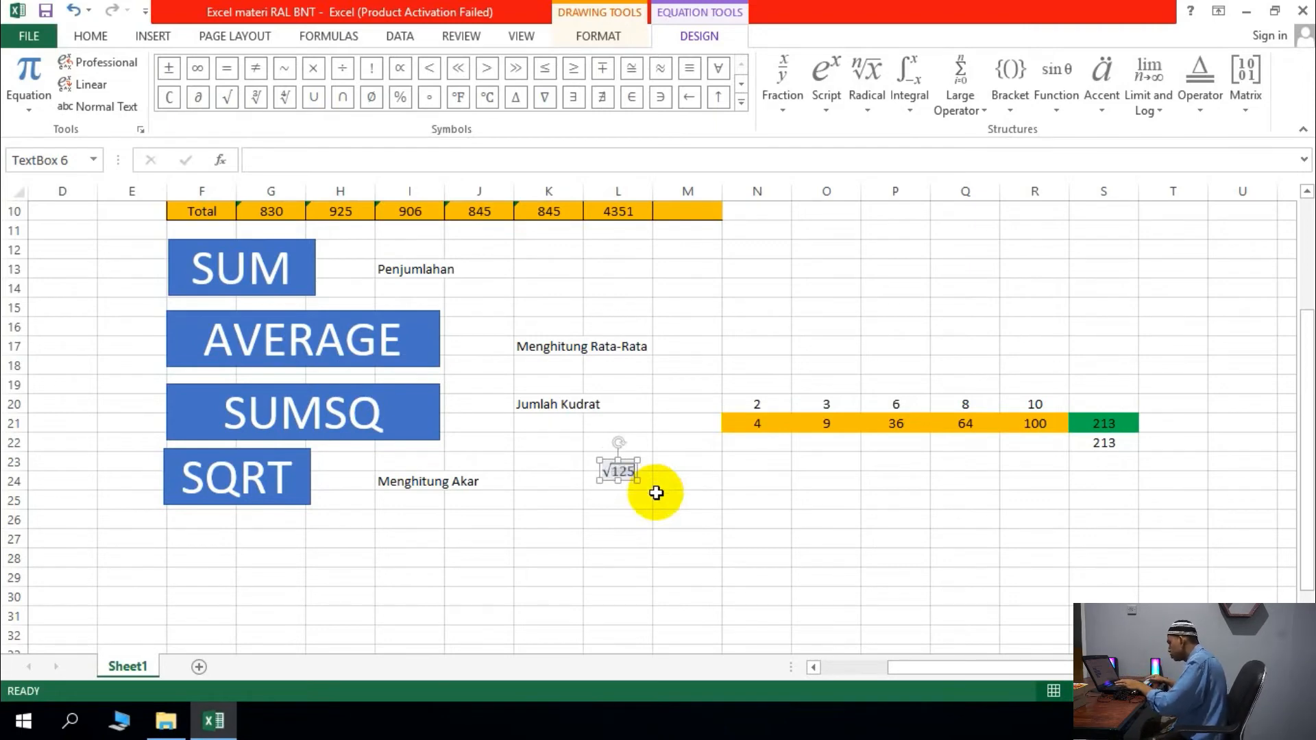
pyautogui.click(656, 497)
pyautogui.click(628, 472)
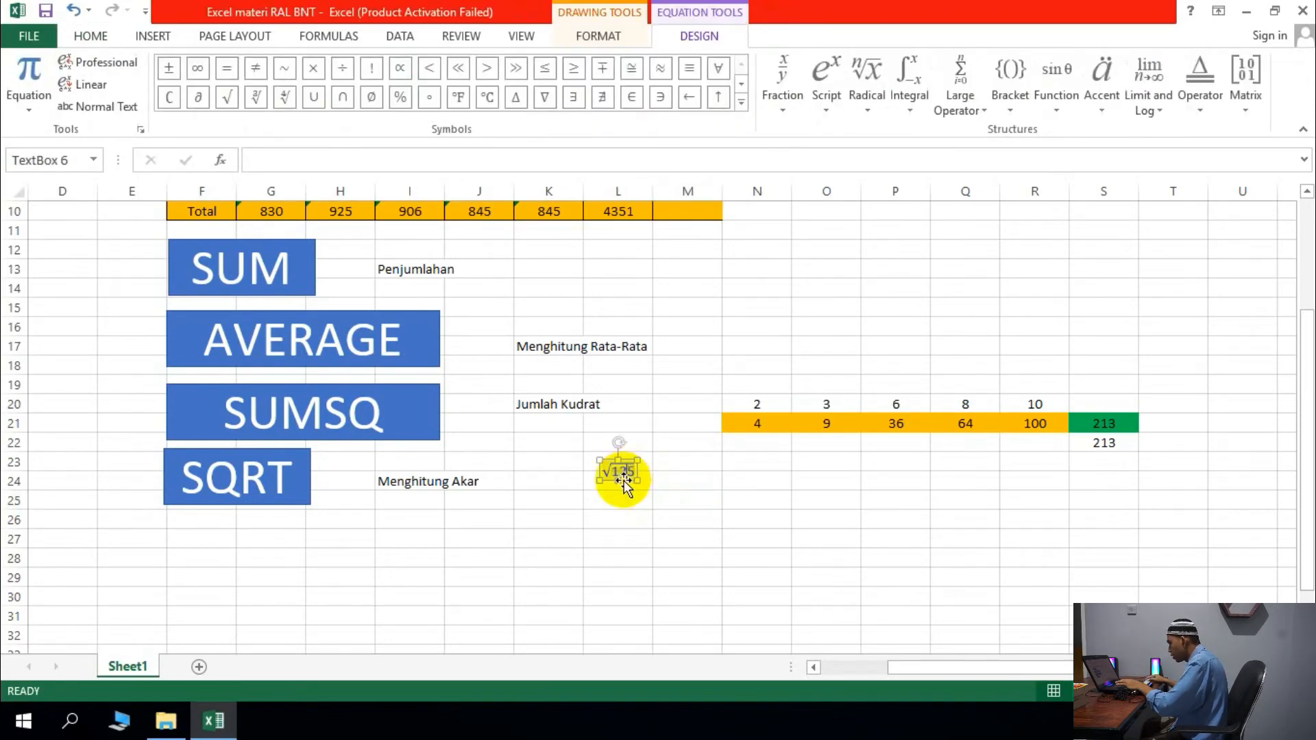
pyautogui.moveTo(627, 472); pyautogui.dragTo(610, 493)
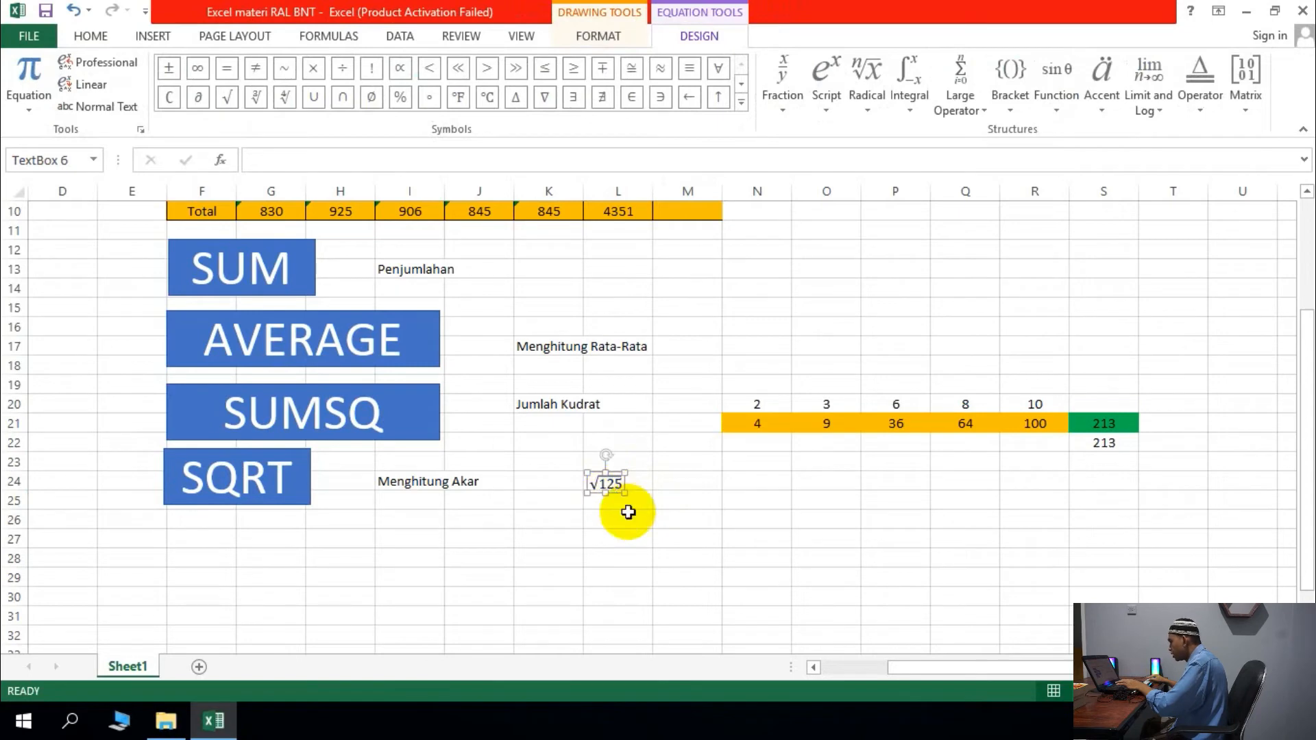
# Enter the formula =SQRT(25) in cell M24 next to the root equation.
pyautogui.click(702, 484)
pyautogui.write('=sqrt(25')
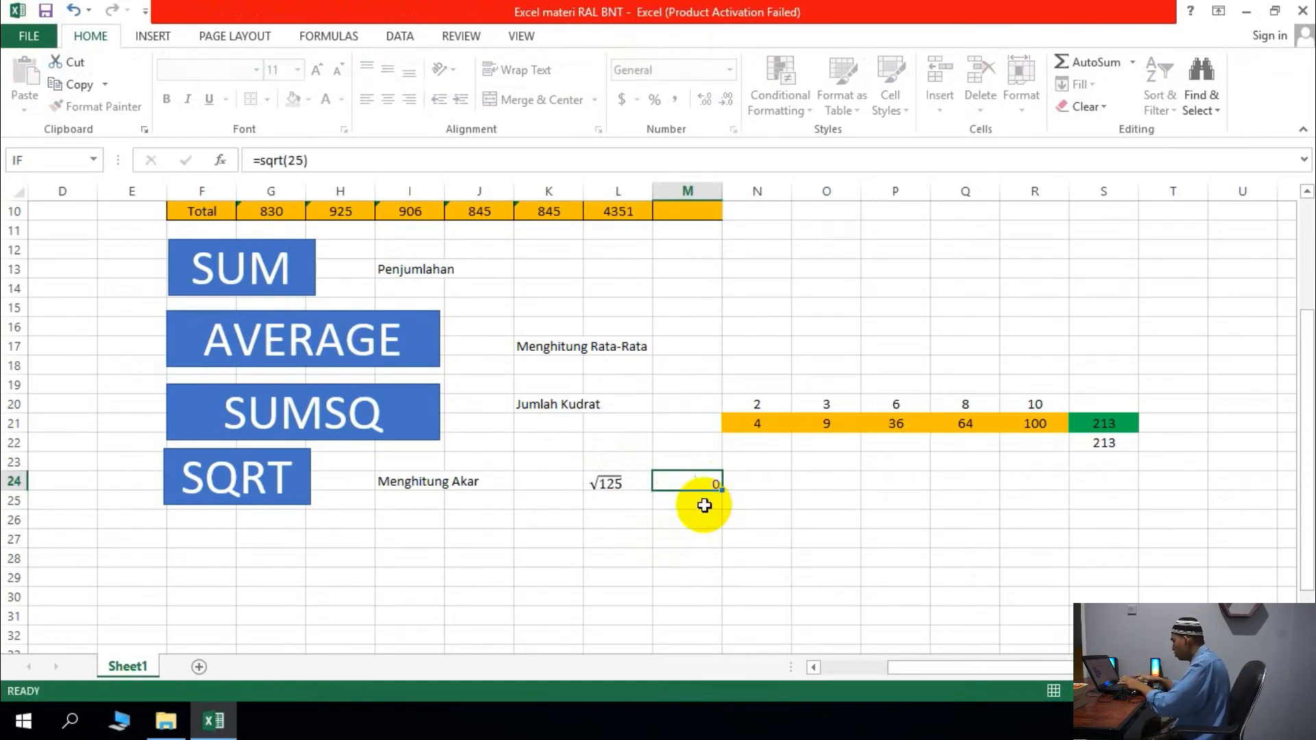
pyautogui.press('Return')
# Correct the formula in M24 to =SQRT(125).
pyautogui.click(699, 482)
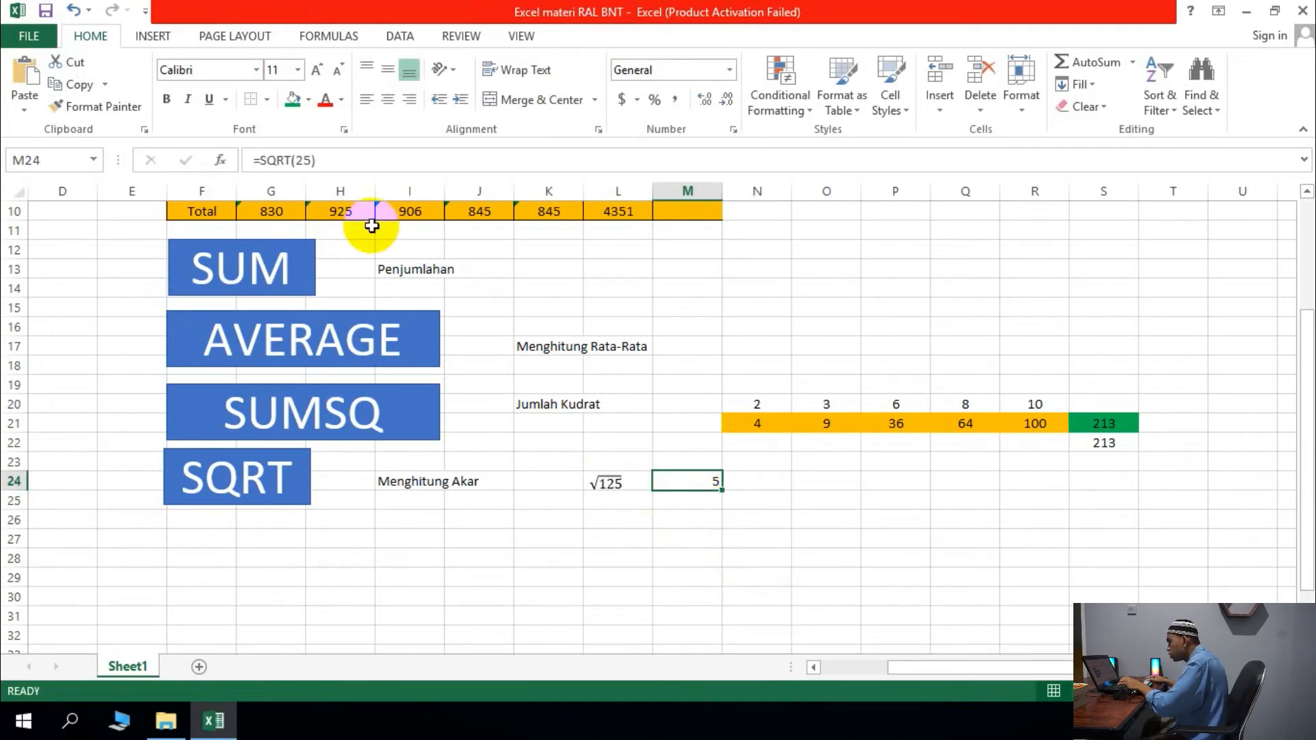
pyautogui.click(296, 161)
pyautogui.write('1')
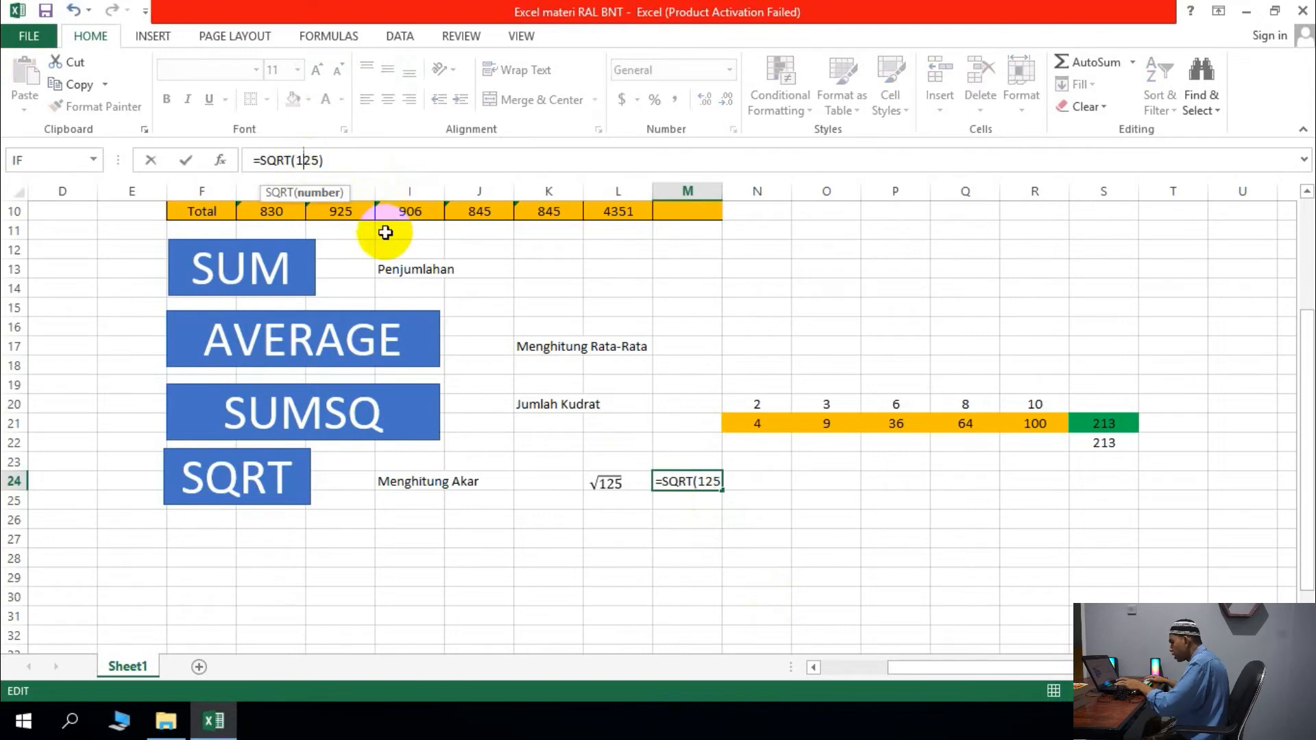
pyautogui.press('Return')
# Calculate the same root in M25 with =125^0.5 and compare it with the SQRT formula in M24.
pyautogui.scroll(-1, 411, 254)
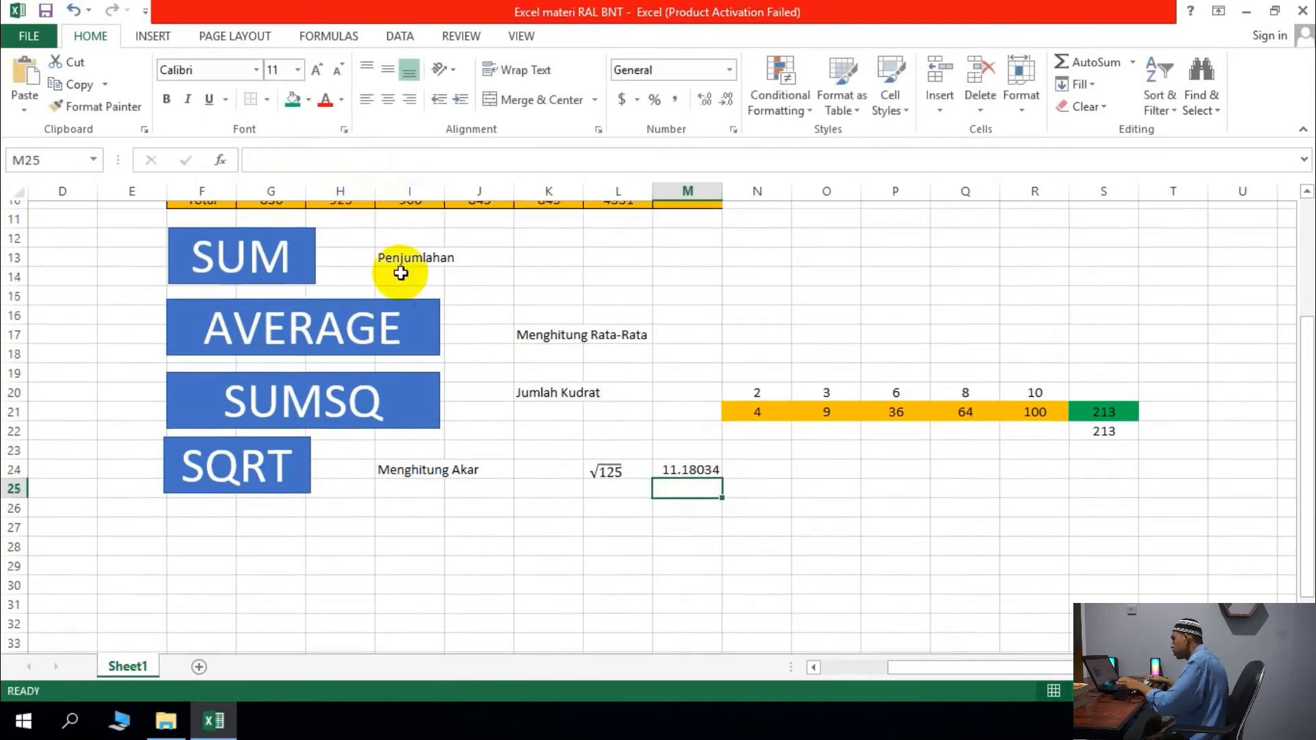
pyautogui.click(746, 459)
pyautogui.click(707, 434)
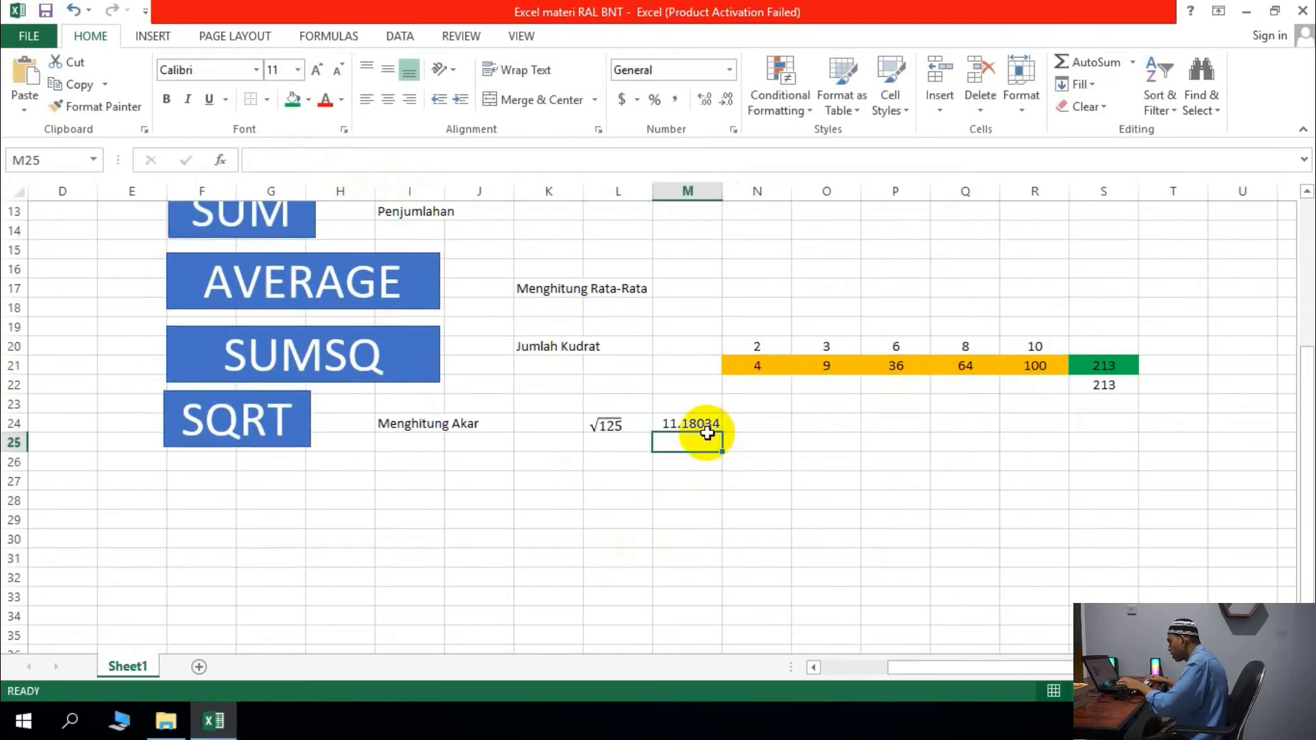
pyautogui.scroll(1, 763, 547)
pyautogui.click(754, 507)
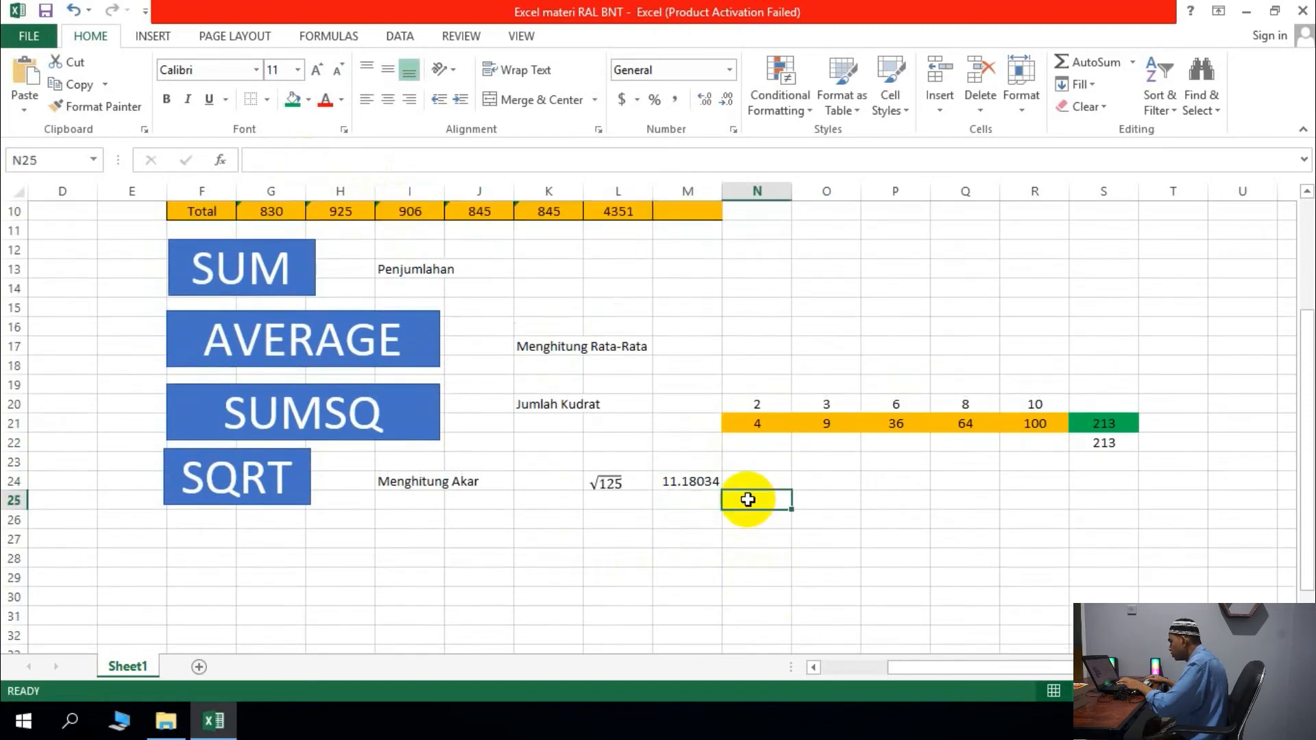
pyautogui.click(686, 498)
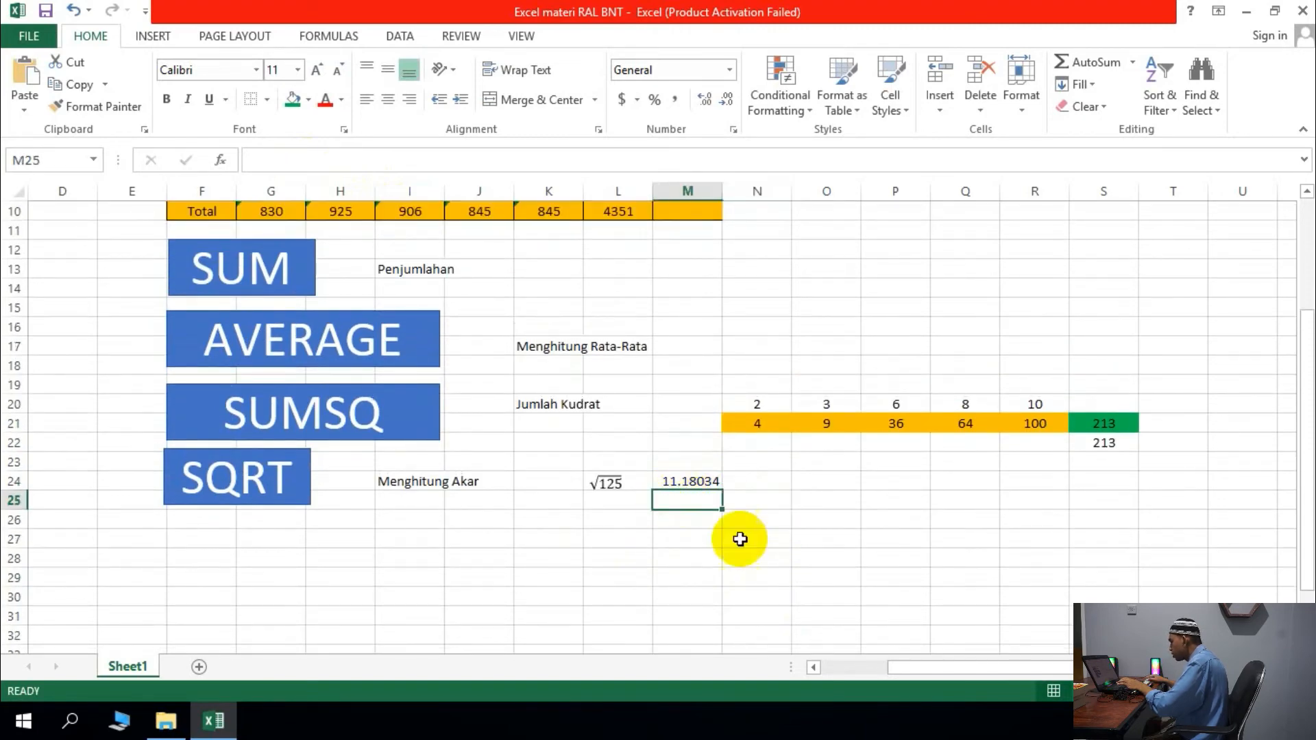
pyautogui.write('=125^0.5')
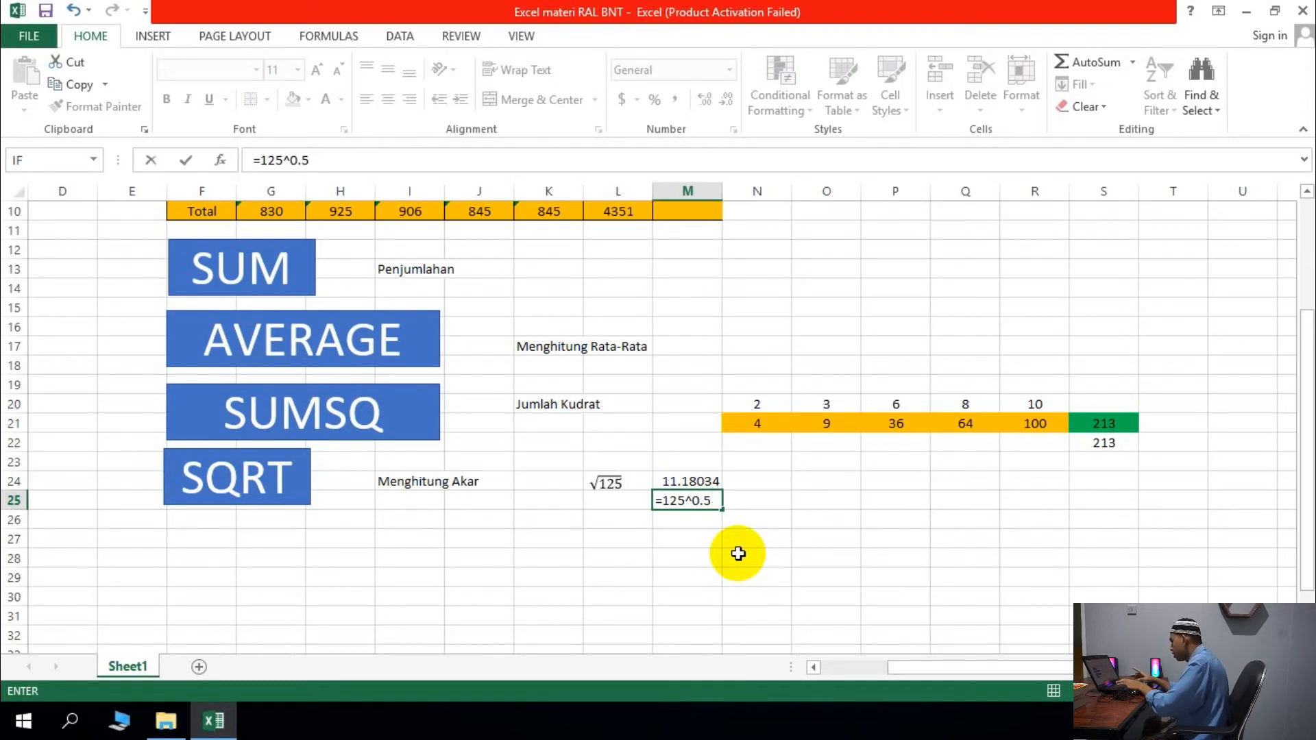
pyautogui.press('Return')
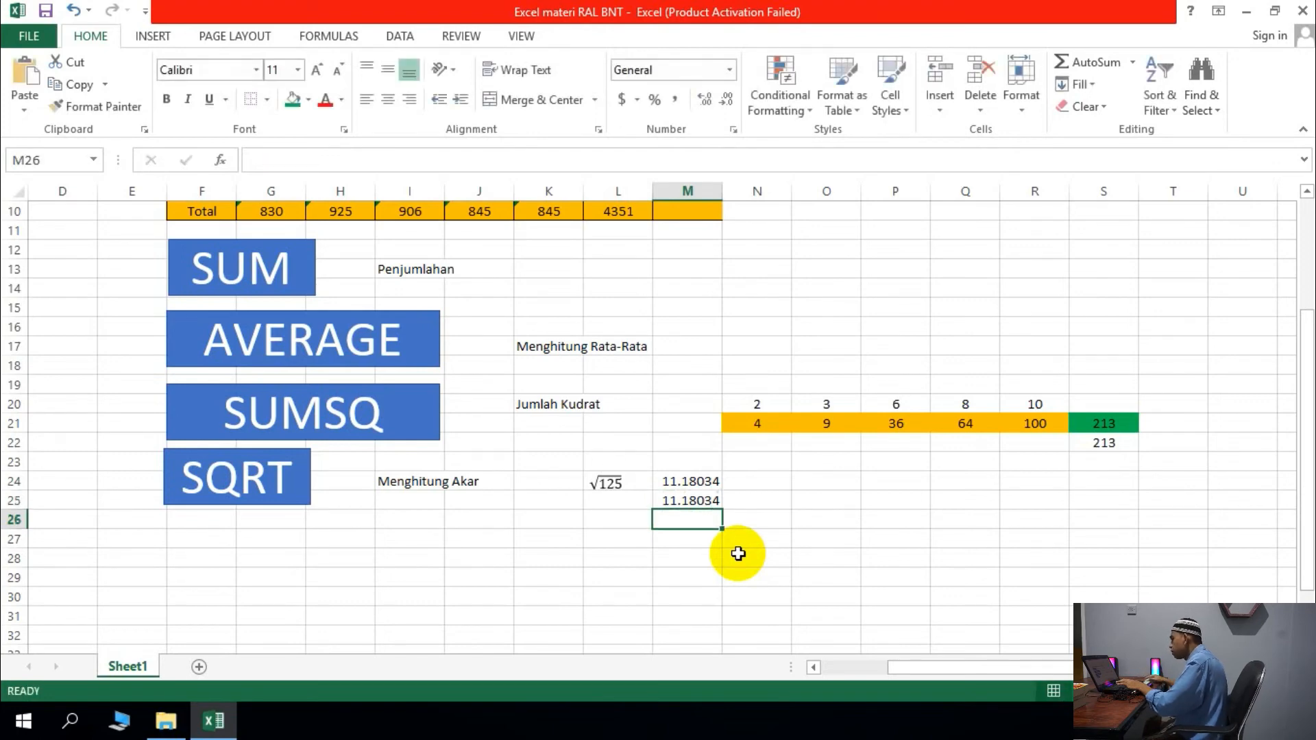
pyautogui.click(677, 480)
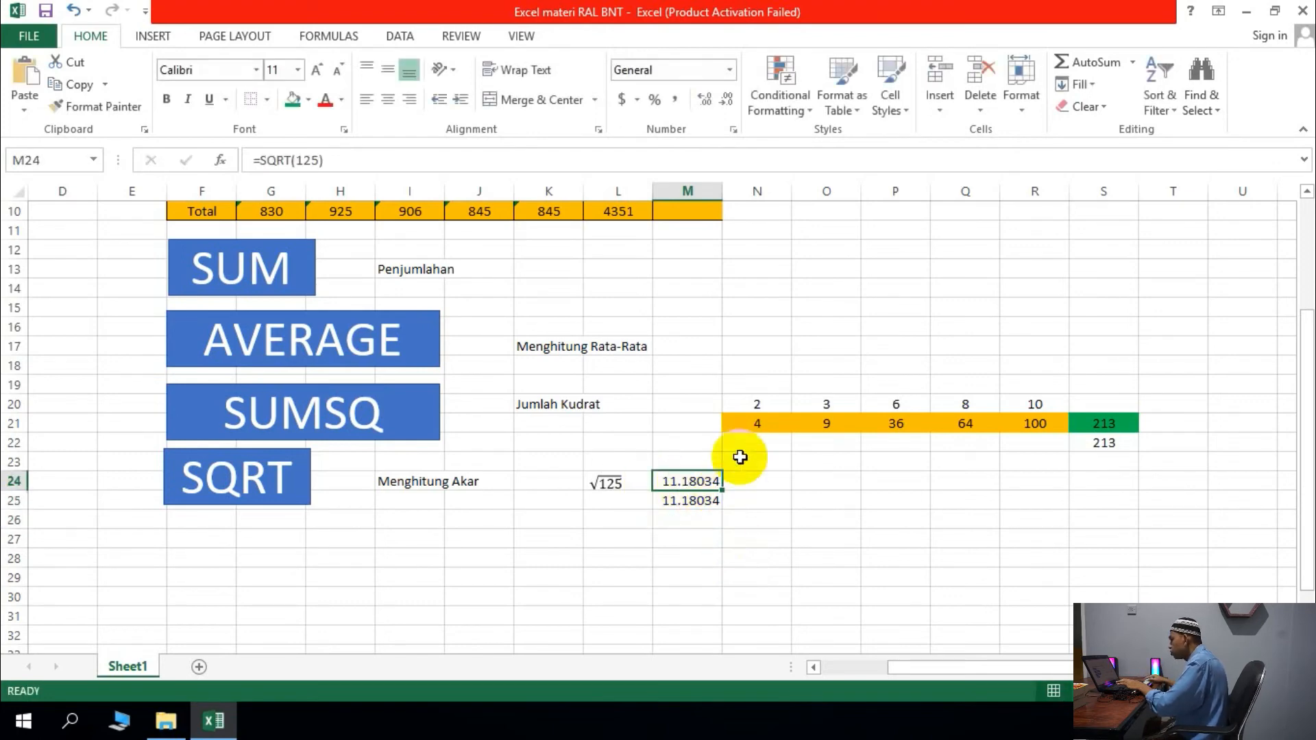
pyautogui.click(731, 518)
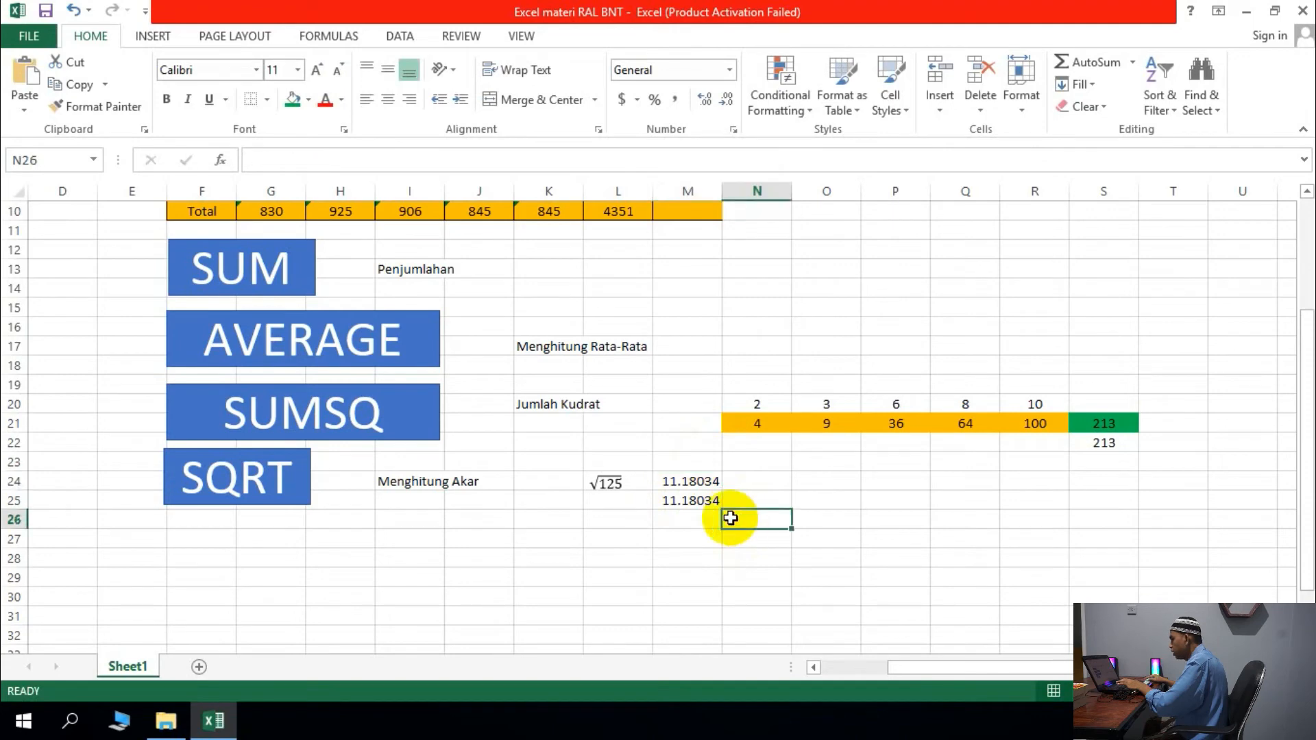
# Duplicate the SQRT box, place the copy directly below it and replace its text with MAX.
pyautogui.click(293, 504)
pyautogui.hotkey('ctrl', 'c')
pyautogui.hotkey('ctrl', 'v')
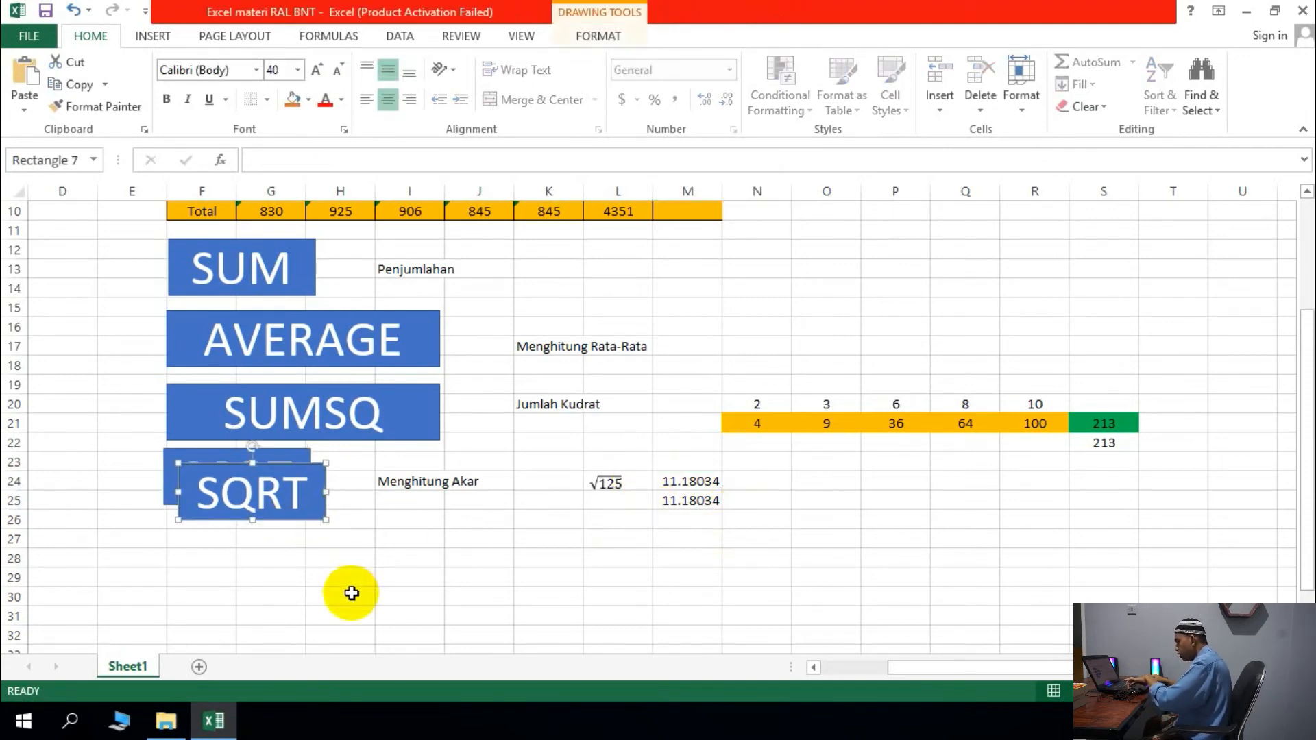
pyautogui.moveTo(290, 522); pyautogui.dragTo(205, 557)
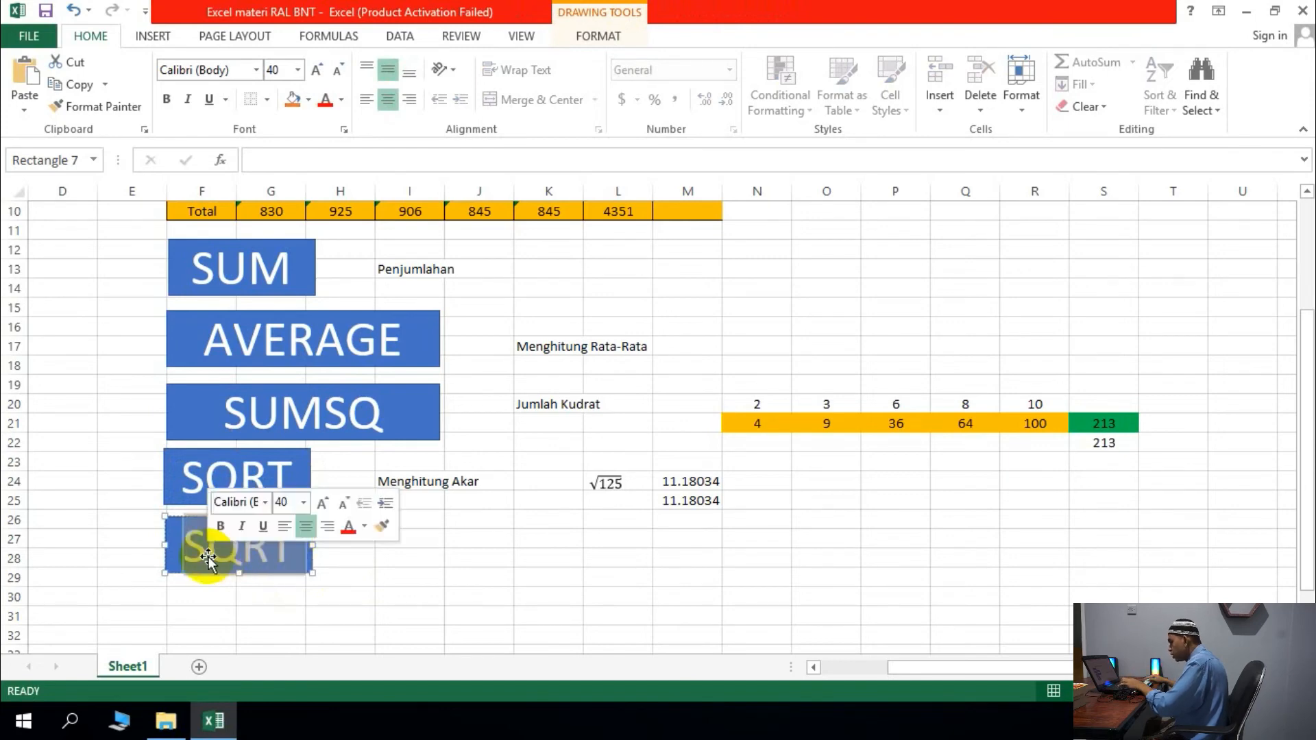
pyautogui.write('Me')
pyautogui.press('BackSpace')
pyautogui.write('AX')
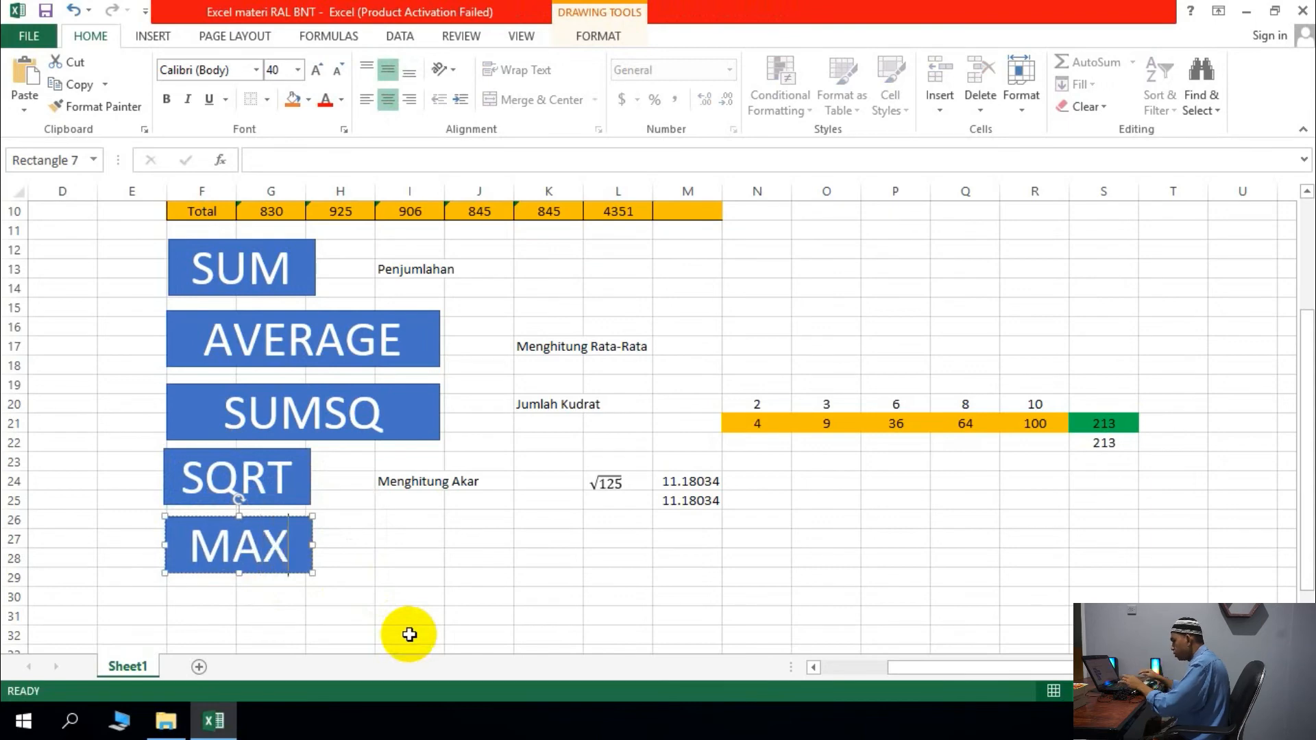
# Enter the description "Untuk mencari nilai terbesar" in cell I27 beside the MAX box.
pyautogui.click(408, 635)
pyautogui.click(410, 538)
pyautogui.write('Untuk mencari nilai terbe')
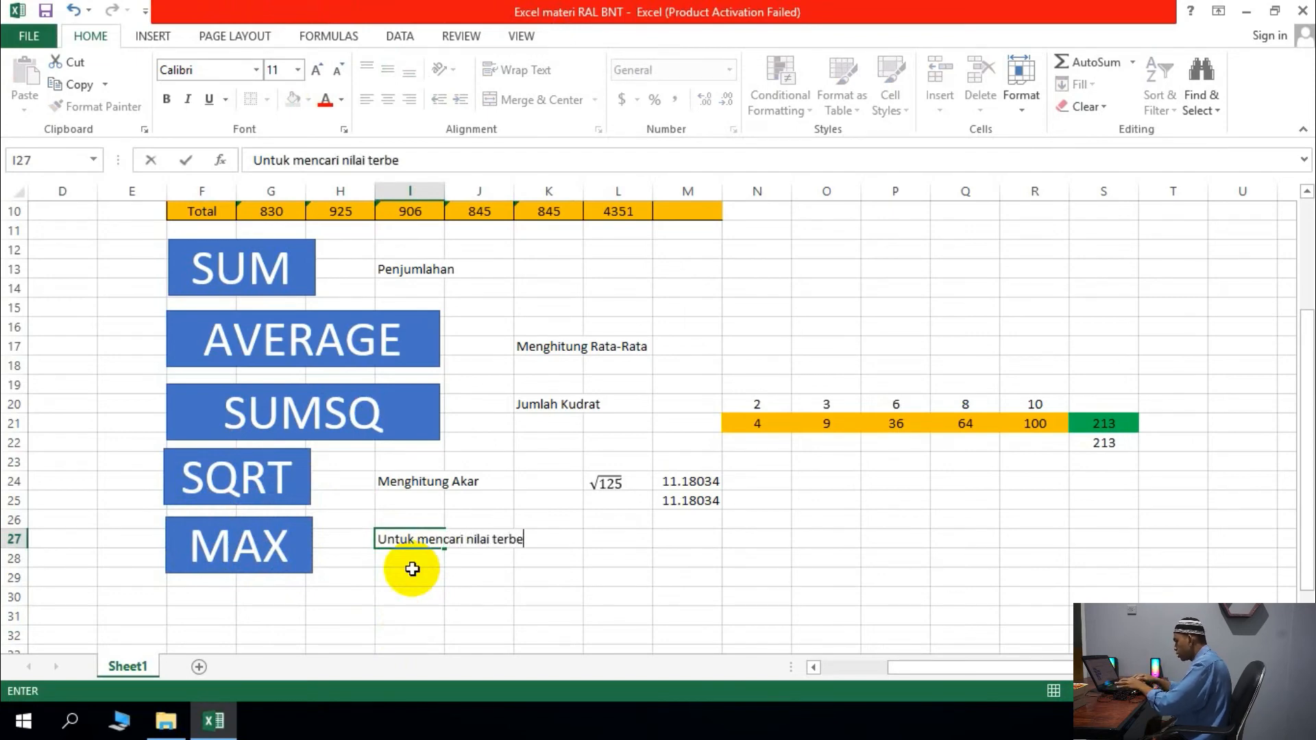
pyautogui.click(412, 571)
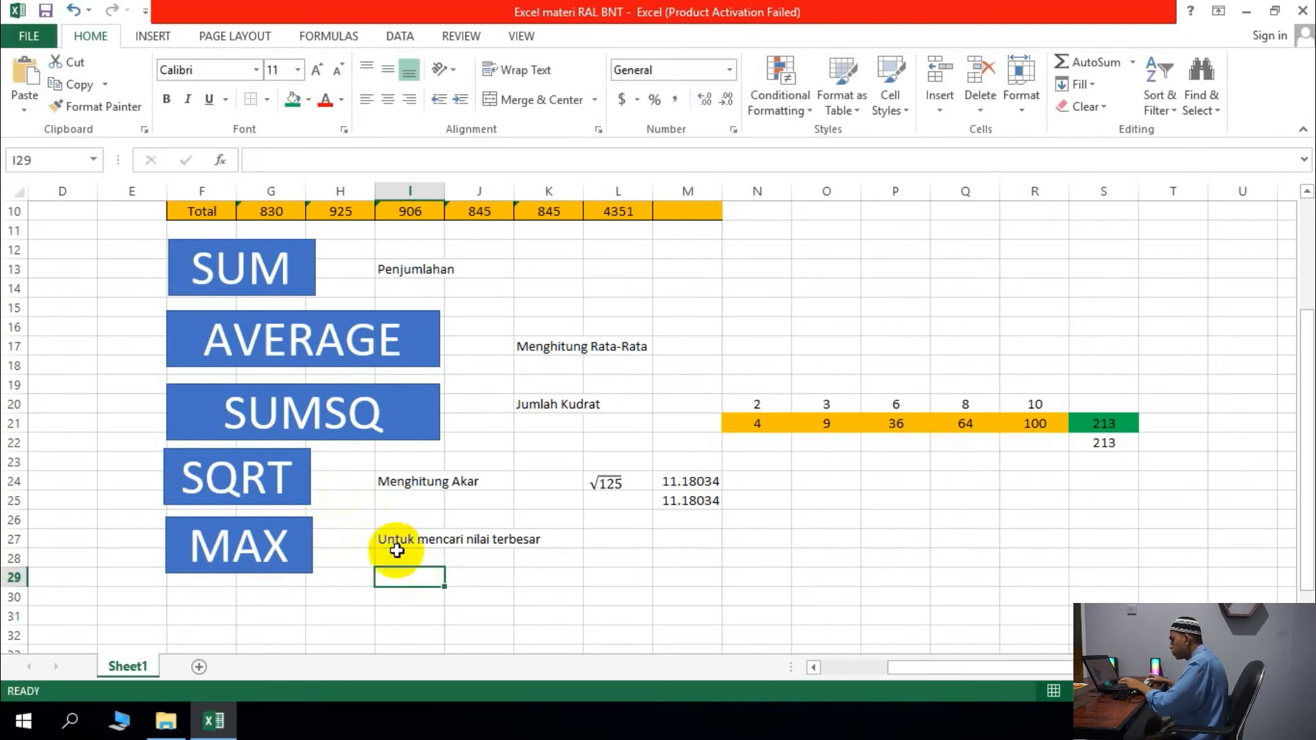
# Find the largest Rata-Rata value of the treatments in L27 with =MAX(M5:M9).
pyautogui.scroll(1, 397, 551)
pyautogui.scroll(1, 714, 285)
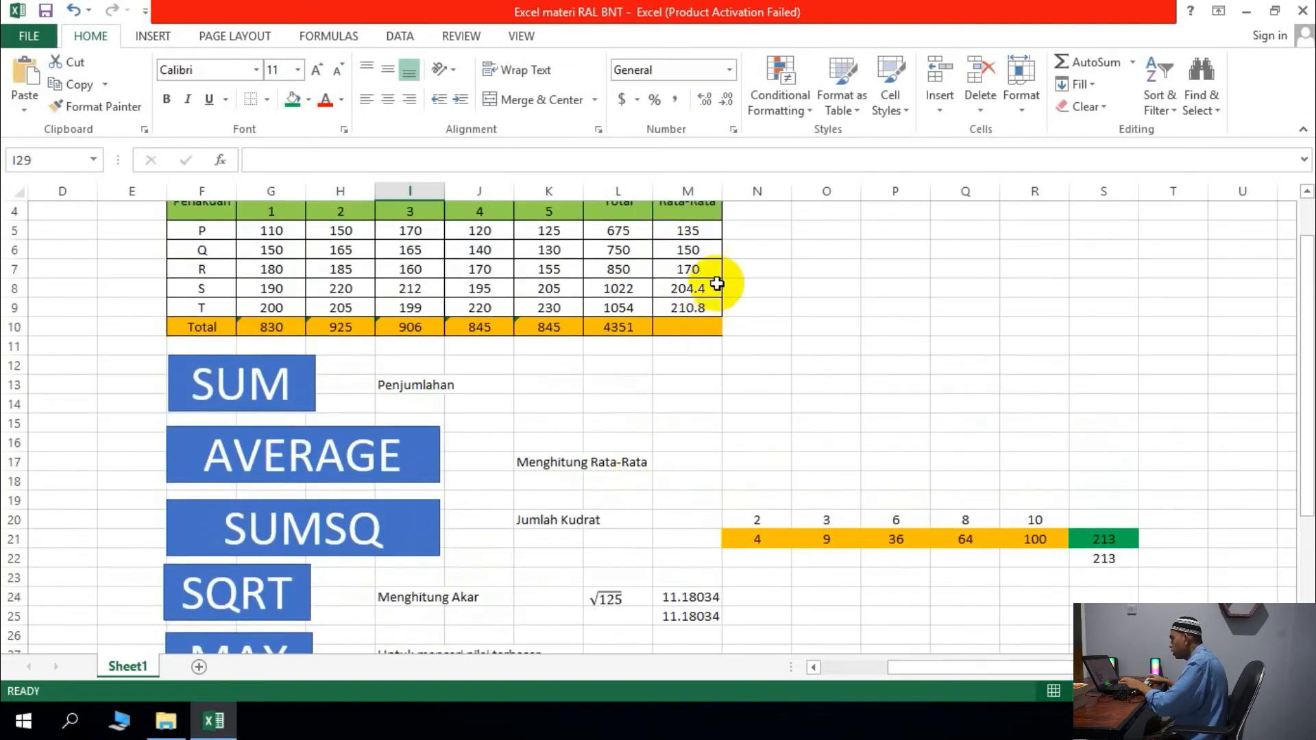
pyautogui.scroll(1, 322, 344)
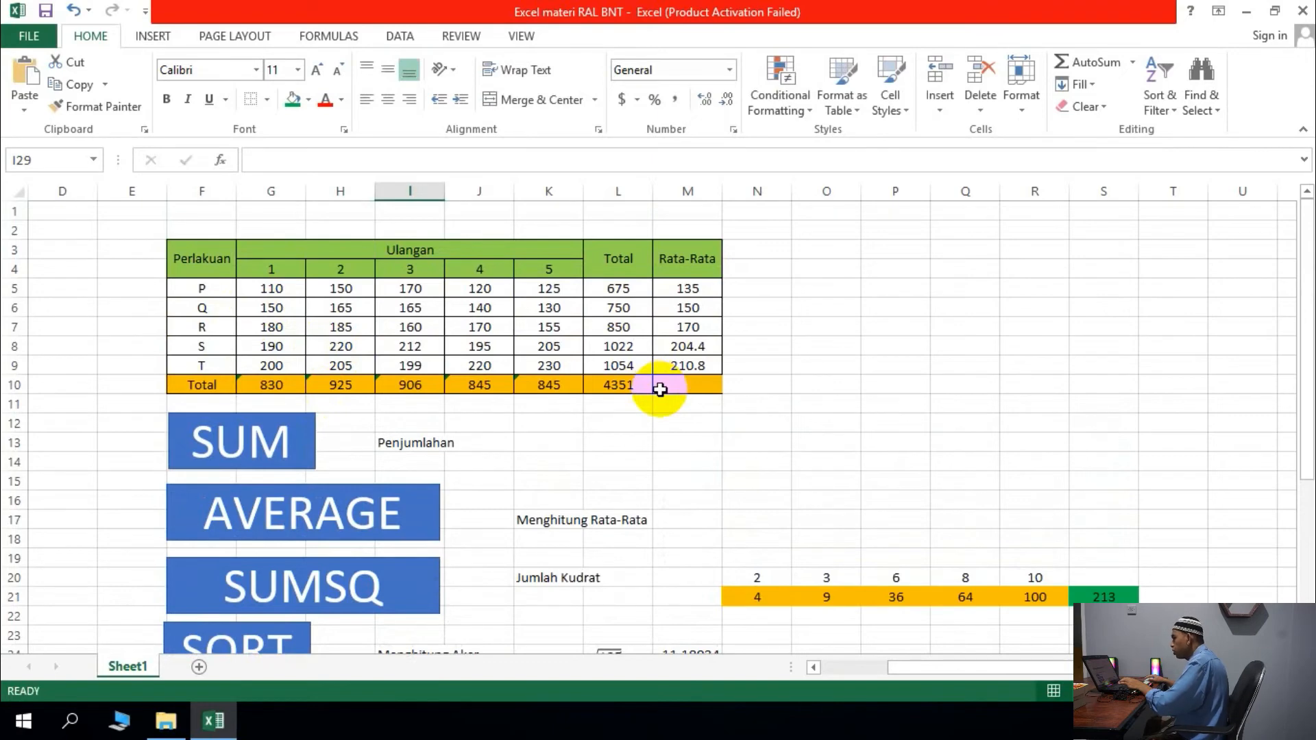
pyautogui.scroll(-6, 660, 389)
pyautogui.scroll(2, 659, 394)
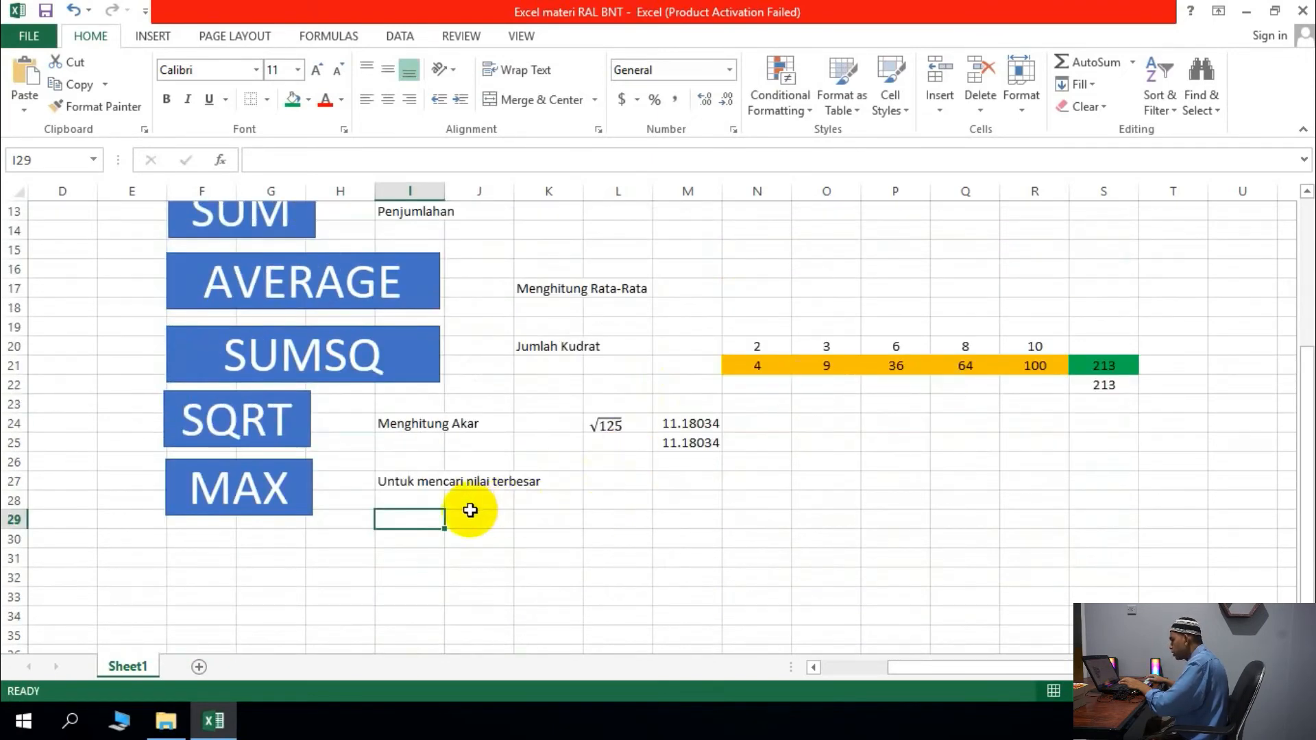
pyautogui.scroll(4, 545, 547)
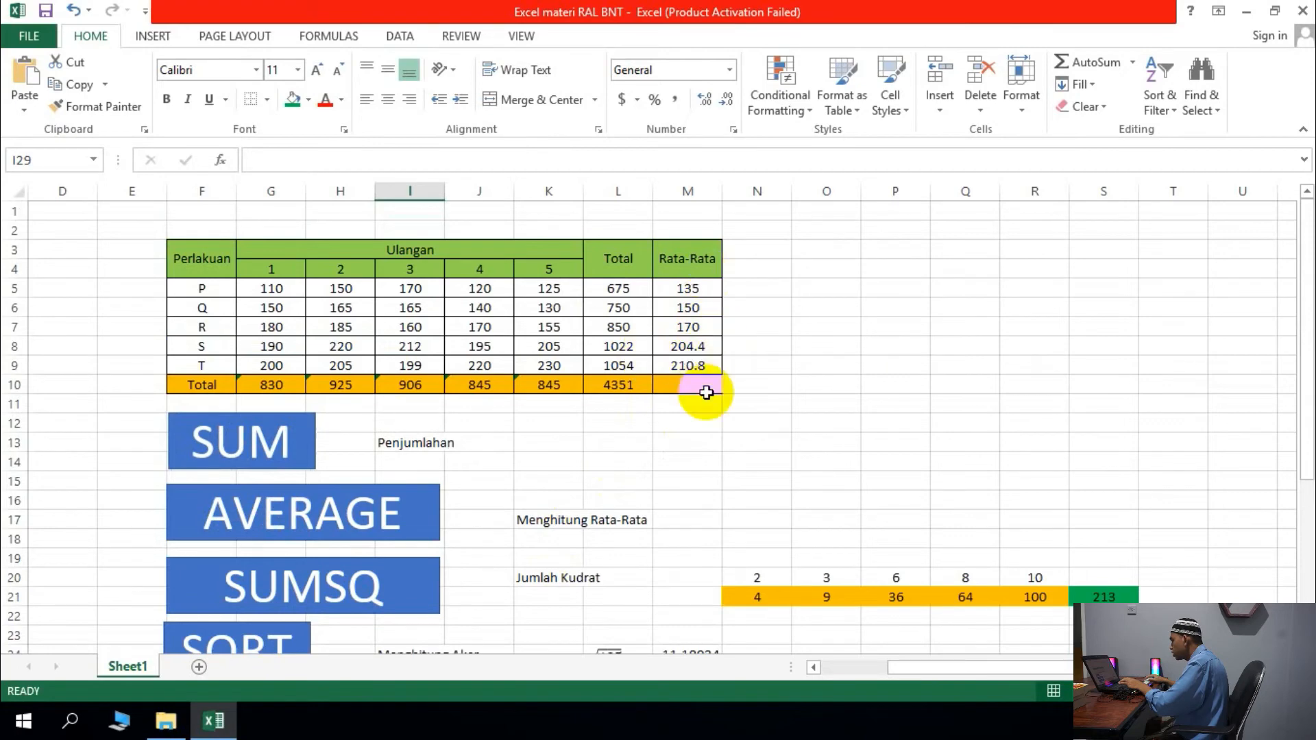
pyautogui.scroll(-3, 706, 392)
pyautogui.click(612, 538)
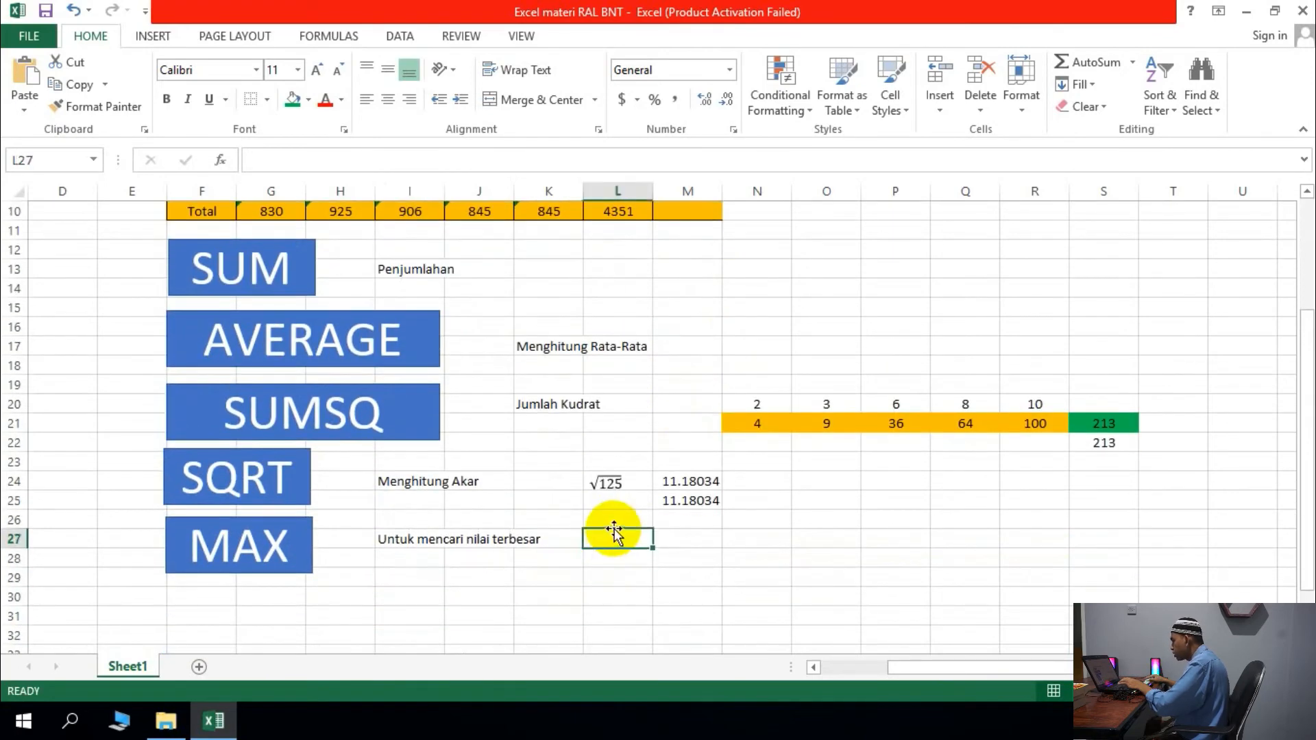
pyautogui.write('=max(')
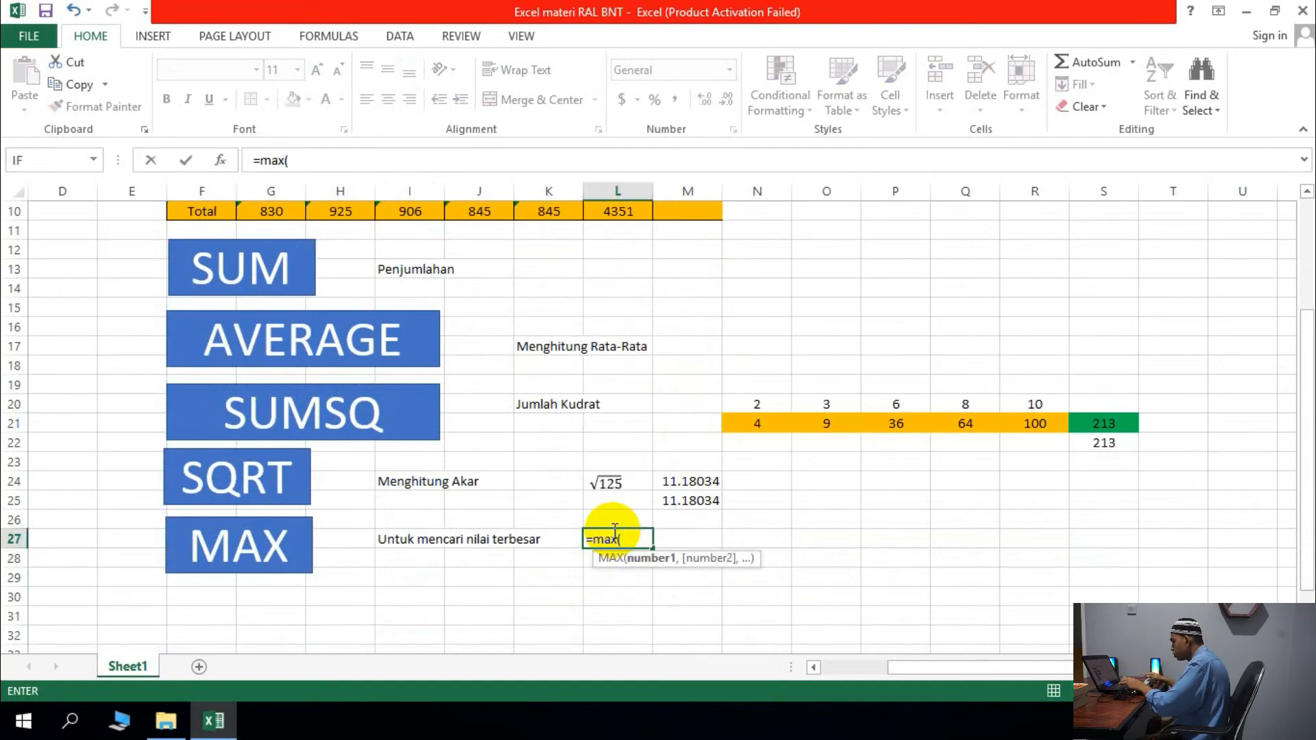
pyautogui.scroll(3, 615, 531)
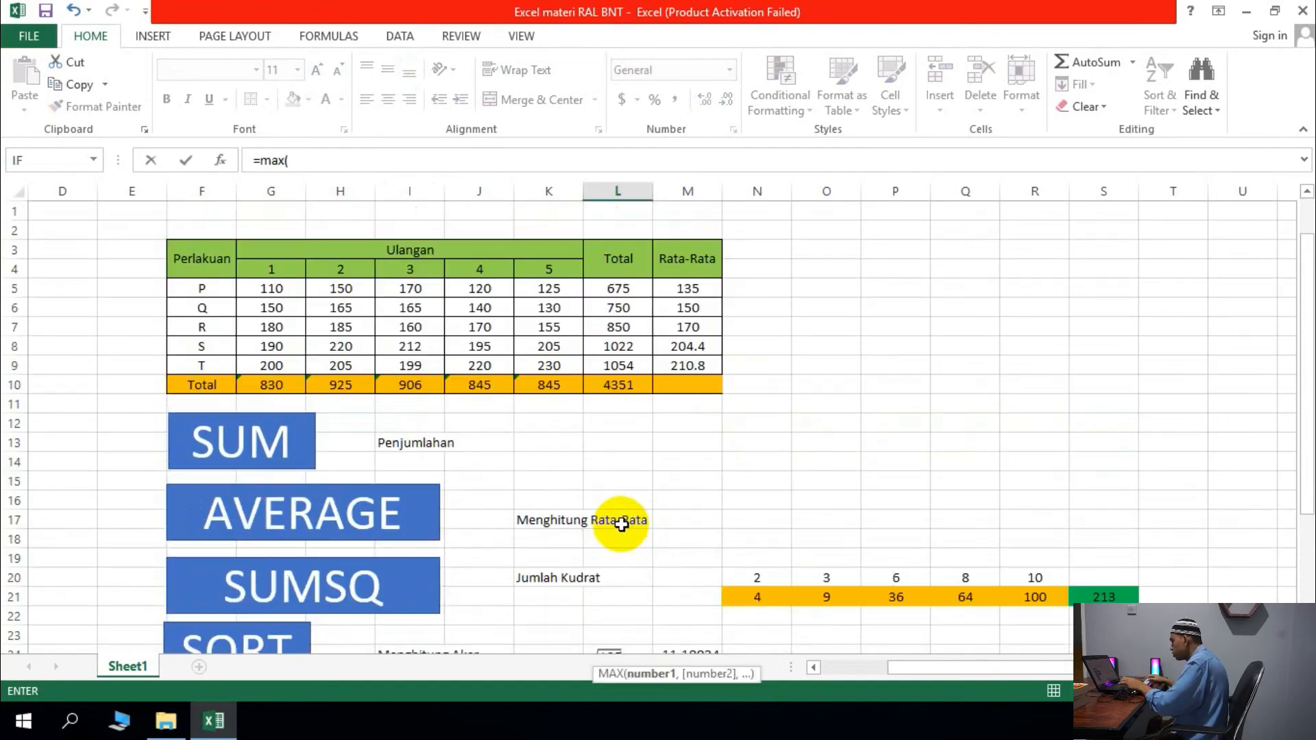
pyautogui.click(706, 293)
pyautogui.moveTo(707, 293); pyautogui.dragTo(698, 372)
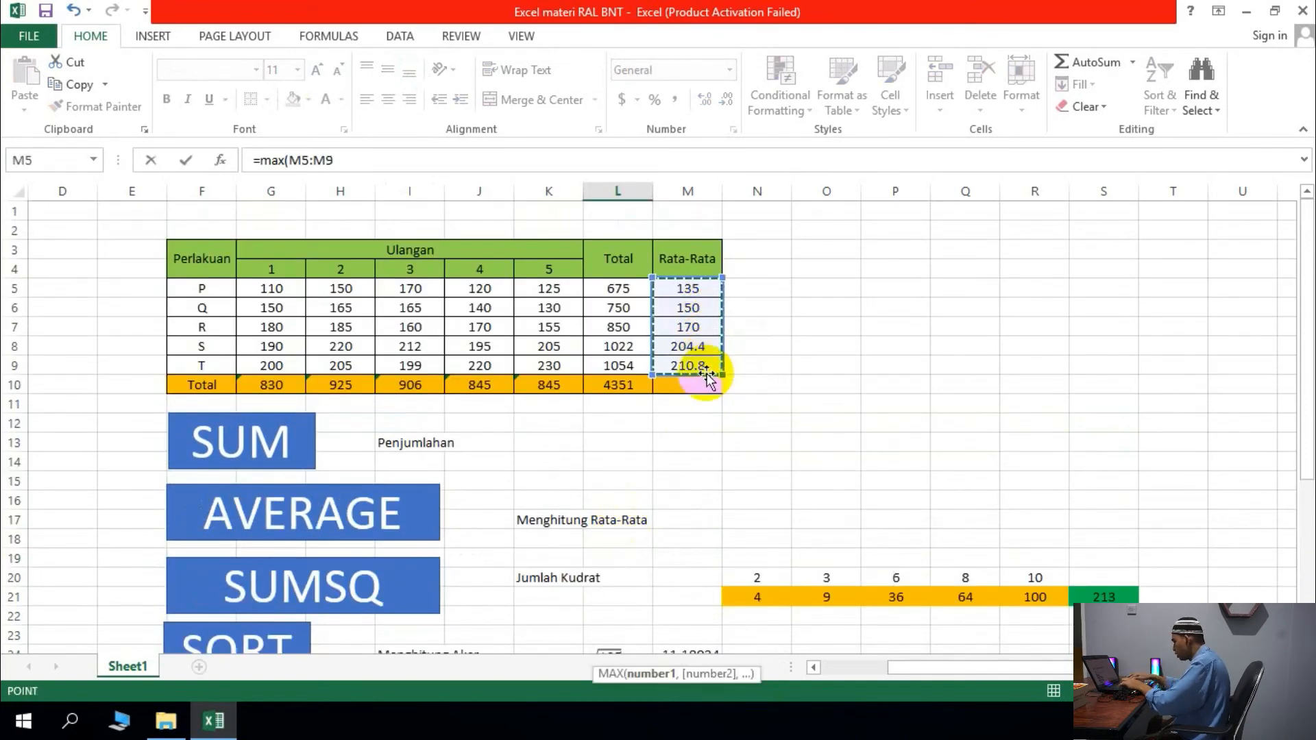
pyautogui.press('Return')
# Check the MAX result against the Rata-Rata column and center it in L27.
pyautogui.scroll(-2, 698, 372)
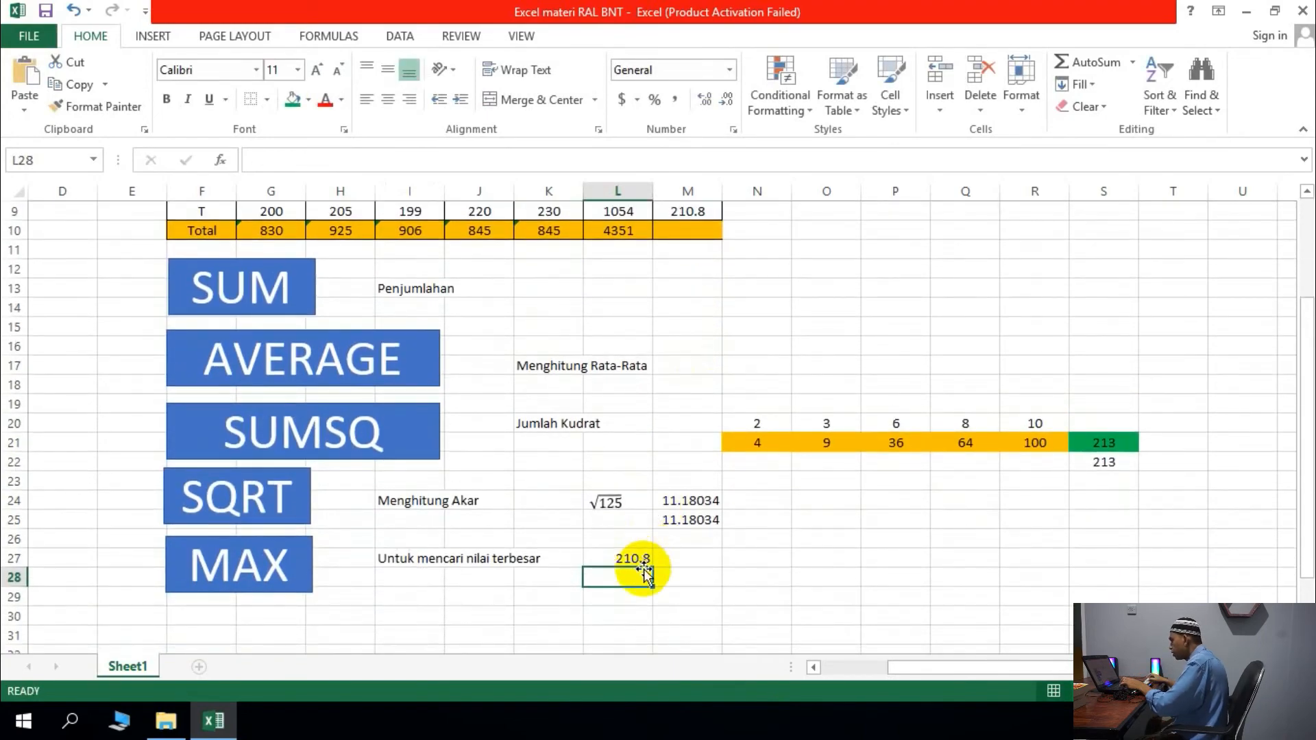
pyautogui.scroll(3, 640, 571)
pyautogui.scroll(-1, 706, 374)
pyautogui.scroll(-1, 706, 374)
pyautogui.click(641, 593)
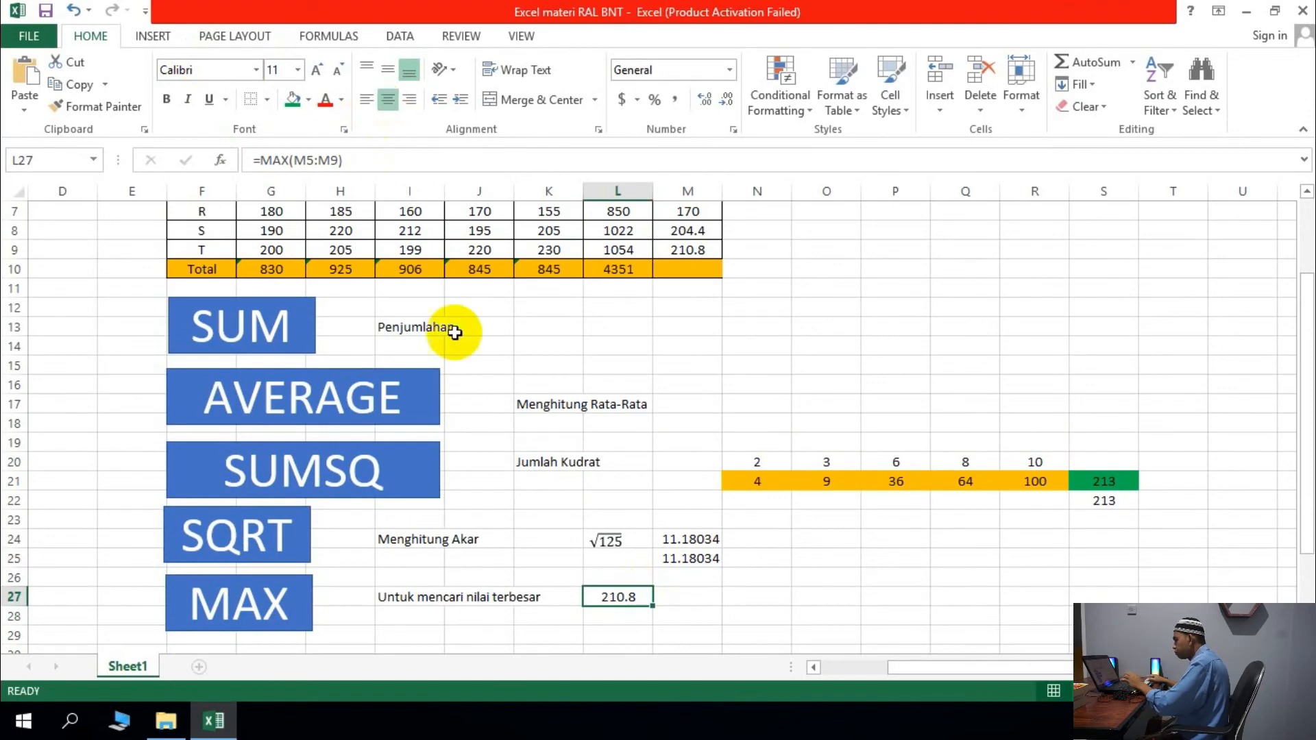
# Duplicate the MAX box directly below it as MIN and enter the description "Untuk mencari nilai terkecil" in I31.
pyautogui.scroll(-2, 425, 411)
pyautogui.click(309, 507)
pyautogui.moveTo(290, 512); pyautogui.dragTo(291, 586)
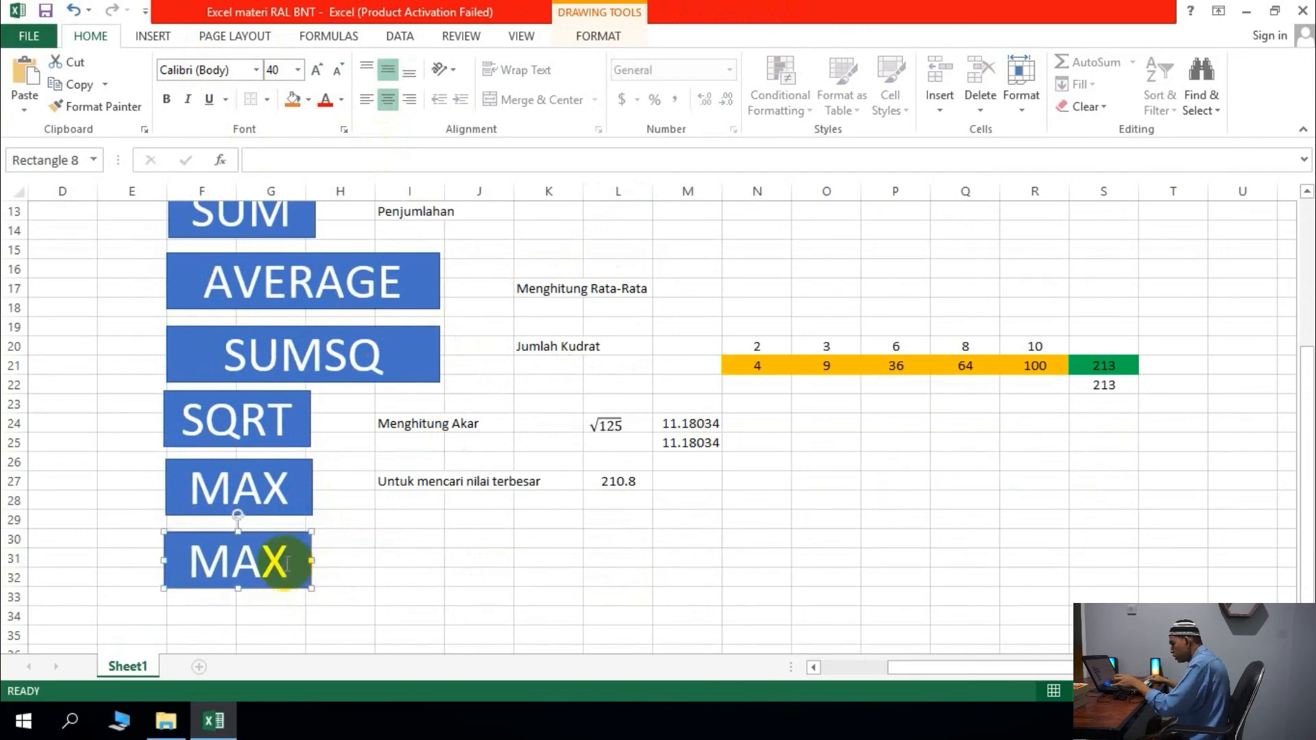
pyautogui.click(286, 563)
pyautogui.press('BackSpace')
pyautogui.press('BackSpace')
pyautogui.write('IN')
pyautogui.click(415, 559)
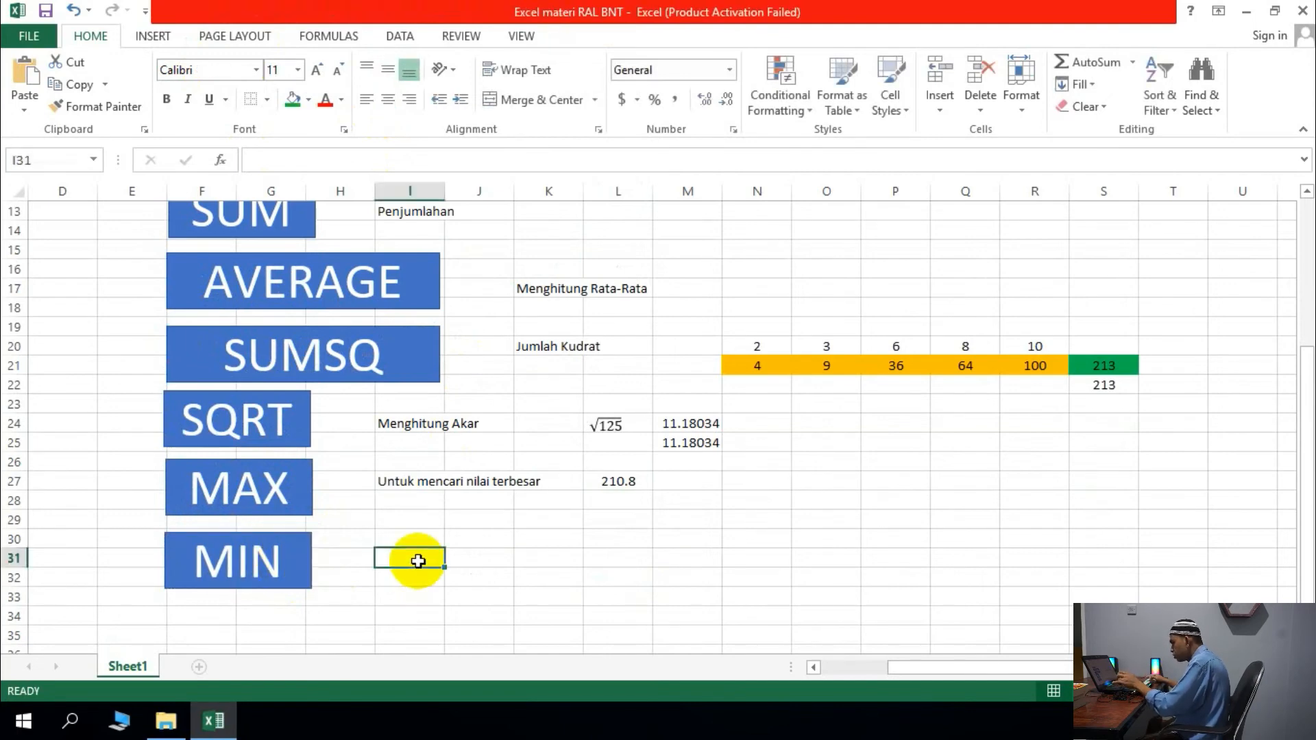
pyautogui.write('Untuk mencari nilai terkecil')
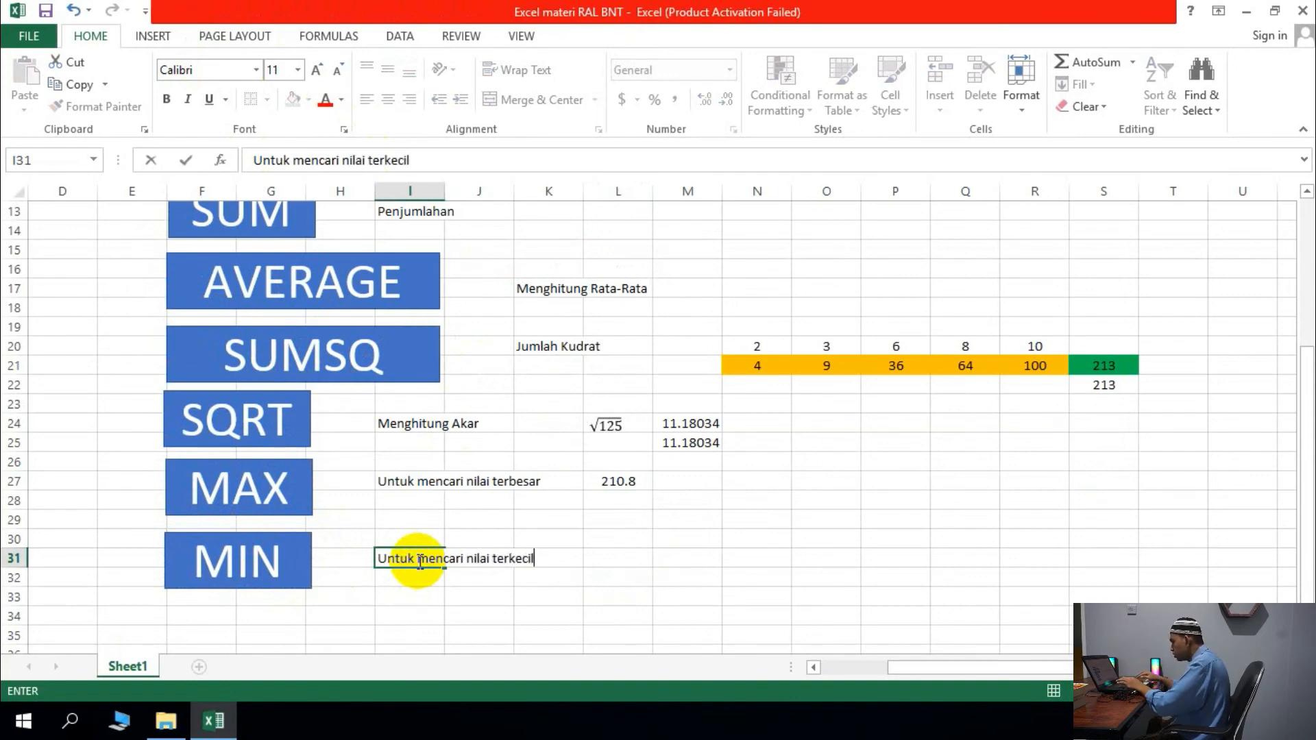
# Find the smallest Rata-Rata value of the treatments in L31 with =MIN(M5:M9) and center the result.
pyautogui.click(618, 560)
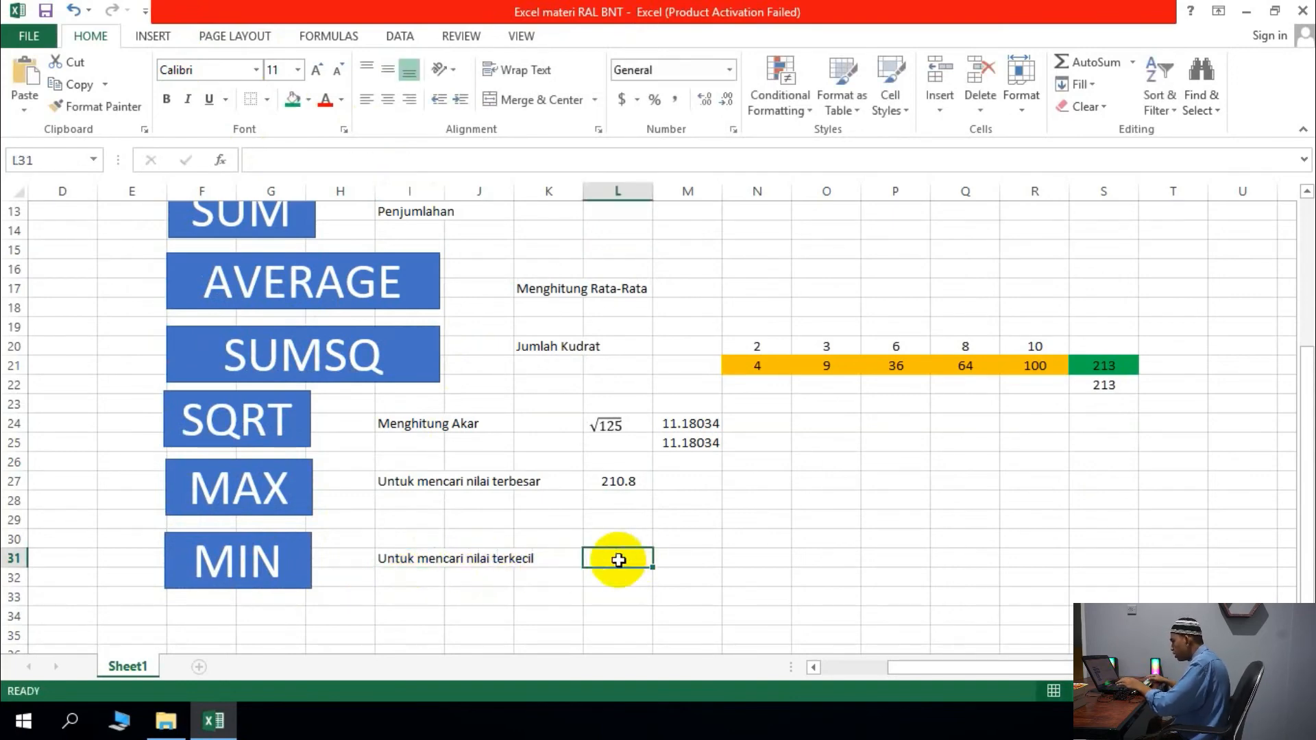
pyautogui.write('=')
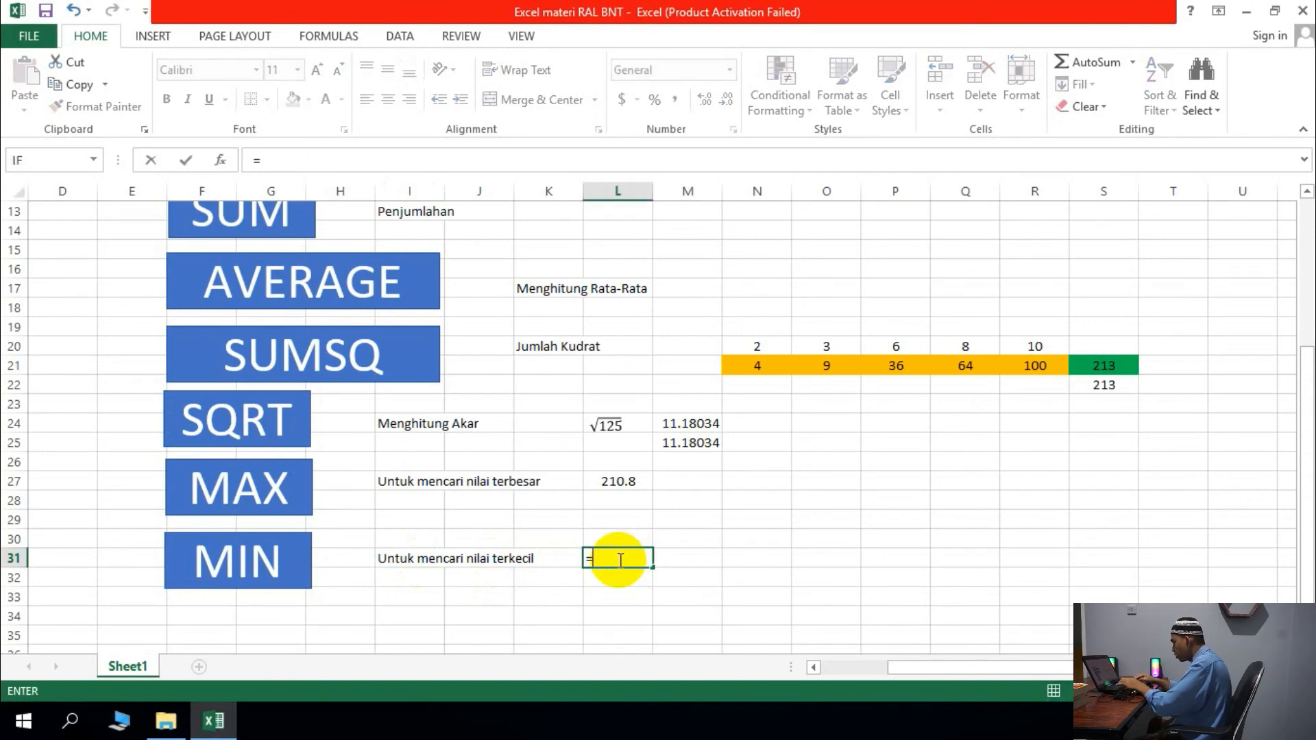
pyautogui.write('Min')
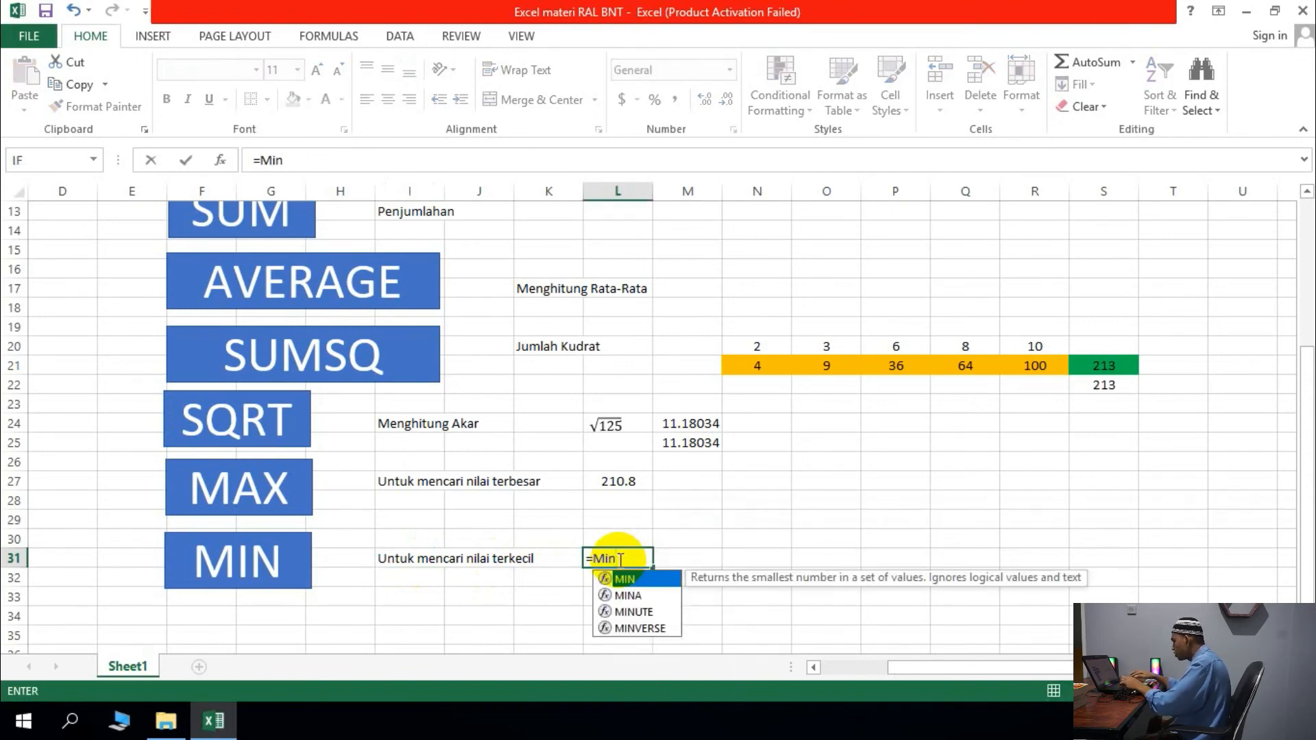
pyautogui.write('(')
pyautogui.scroll(4, 617, 558)
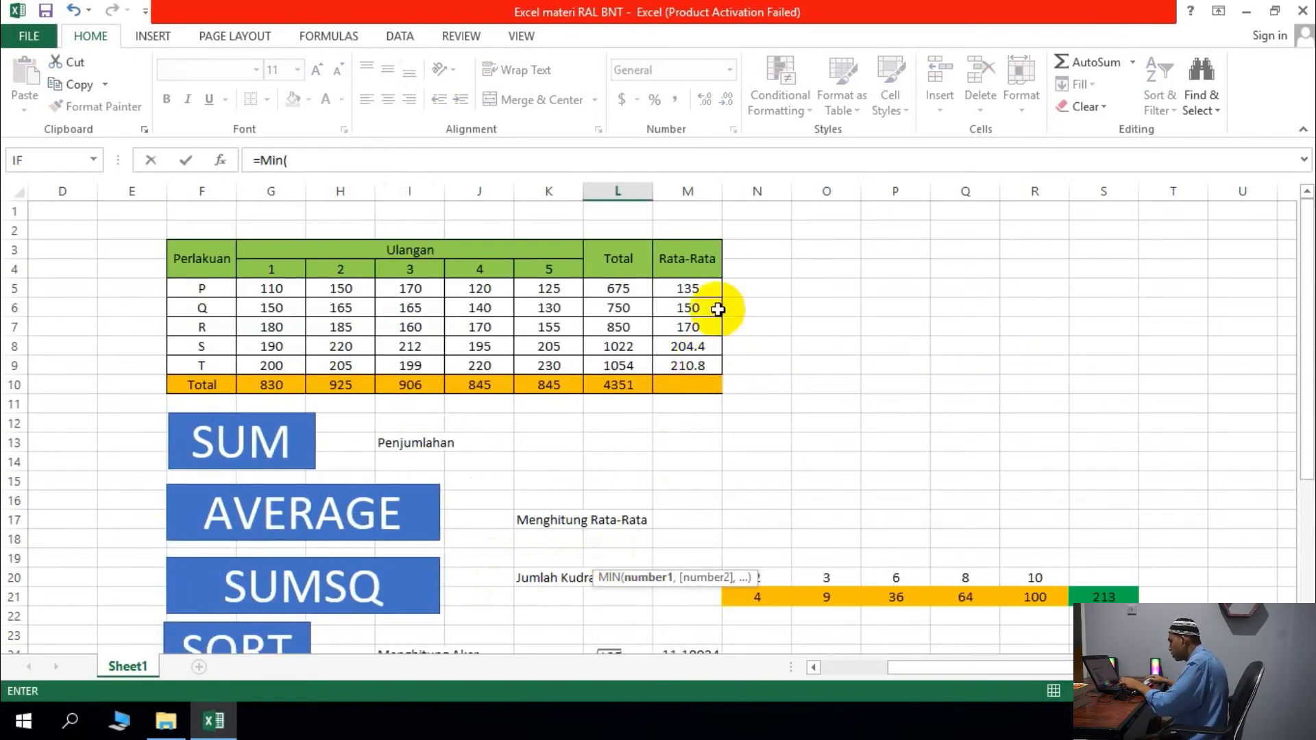
pyautogui.moveTo(692, 286); pyautogui.dragTo(698, 365)
pyautogui.press('Return')
pyautogui.scroll(-1, 696, 361)
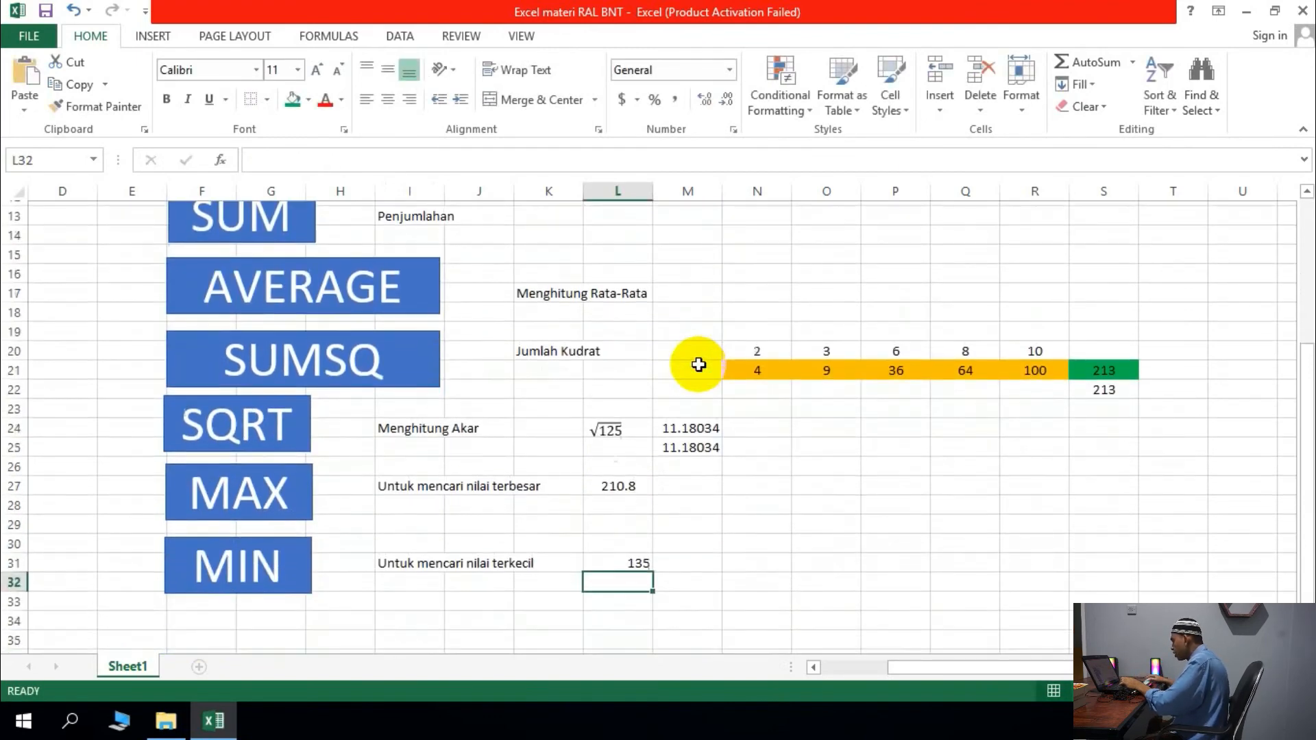
pyautogui.click(622, 556)
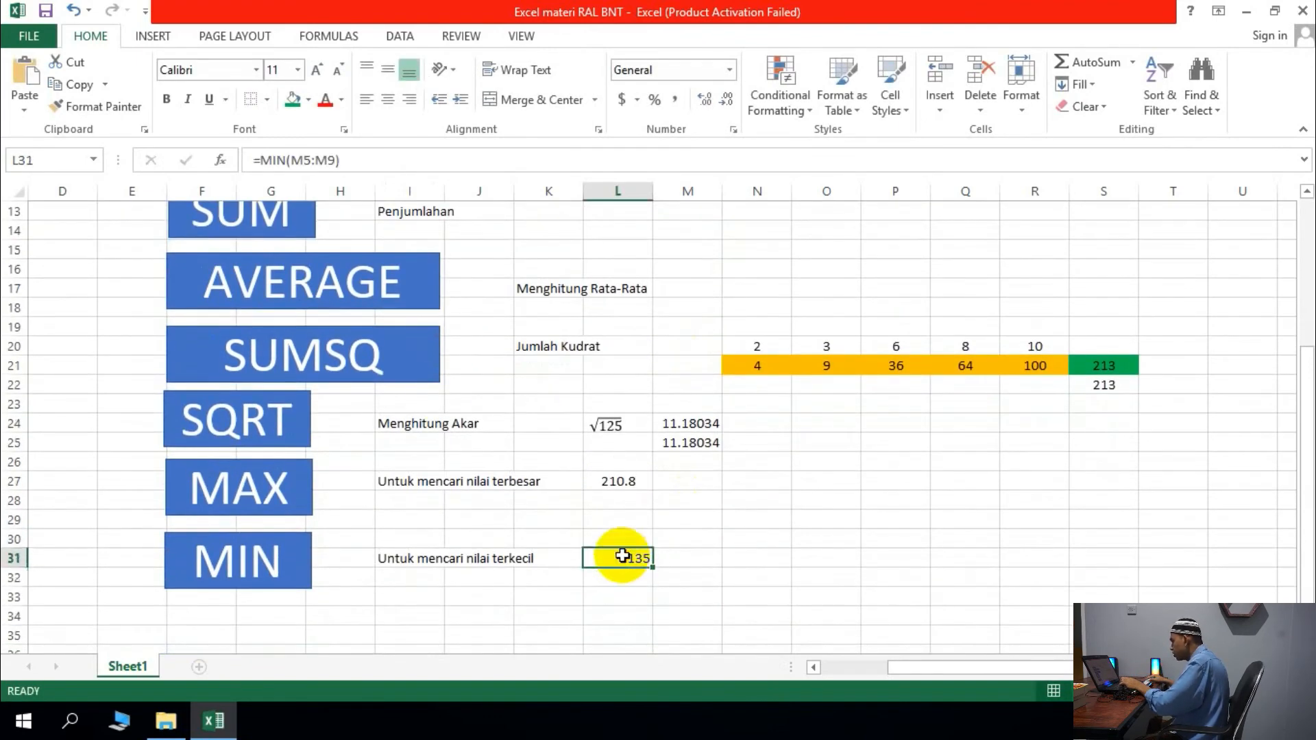
pyautogui.click(395, 106)
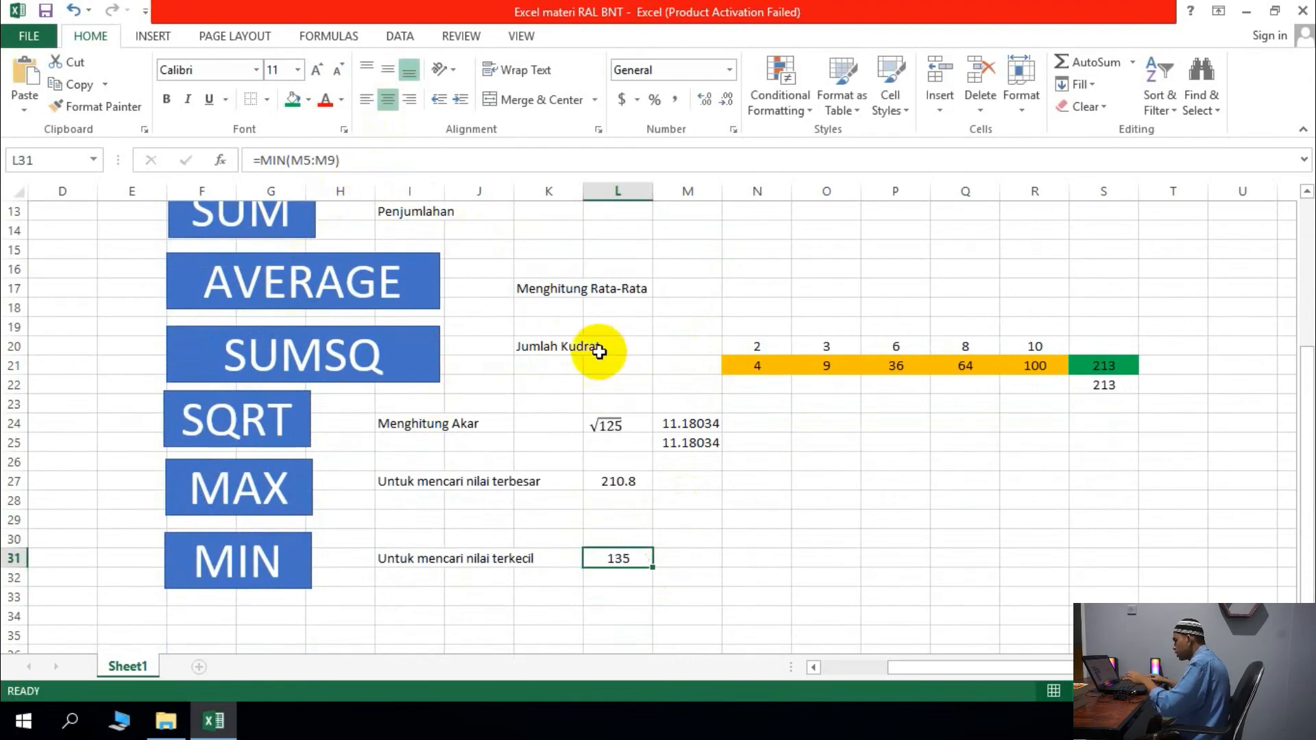
# Duplicate the MIN box, place the copy directly below it and replace its text with ABS.
pyautogui.click(306, 579)
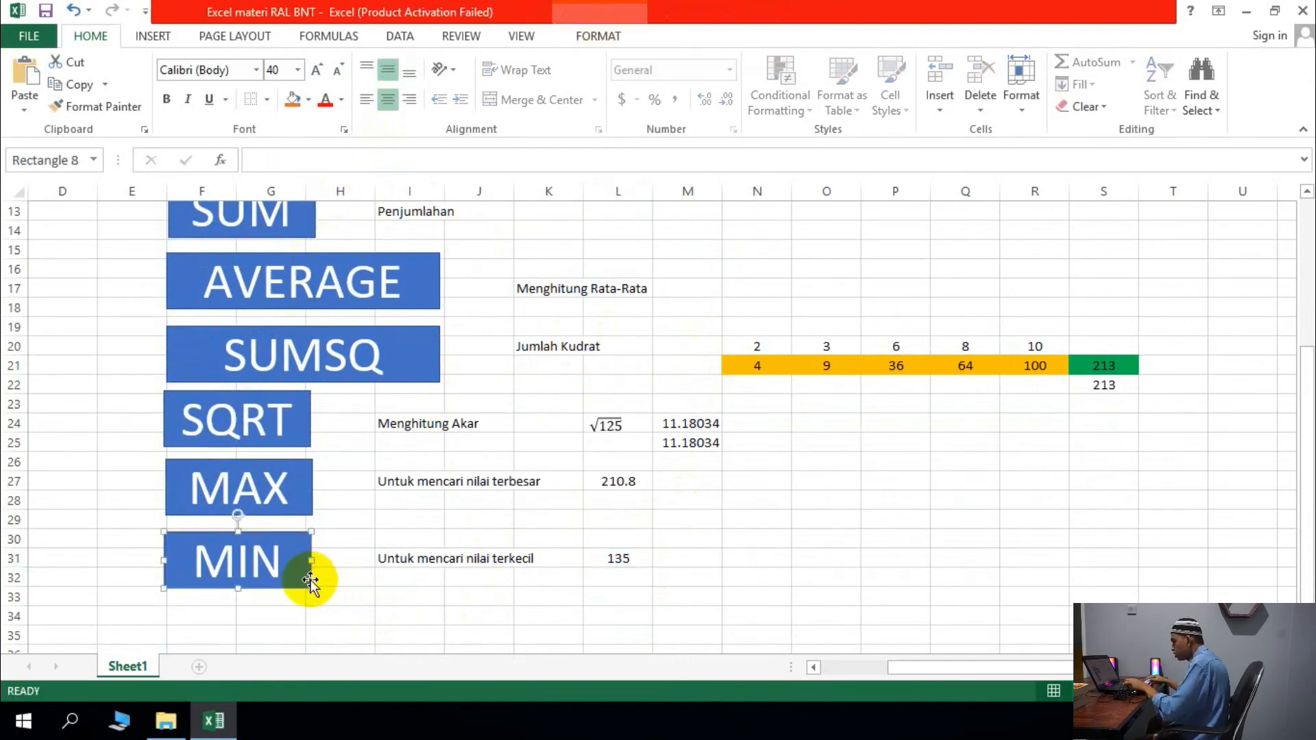
pyautogui.moveTo(313, 582); pyautogui.dragTo(297, 385)
pyautogui.scroll(2, 308, 391)
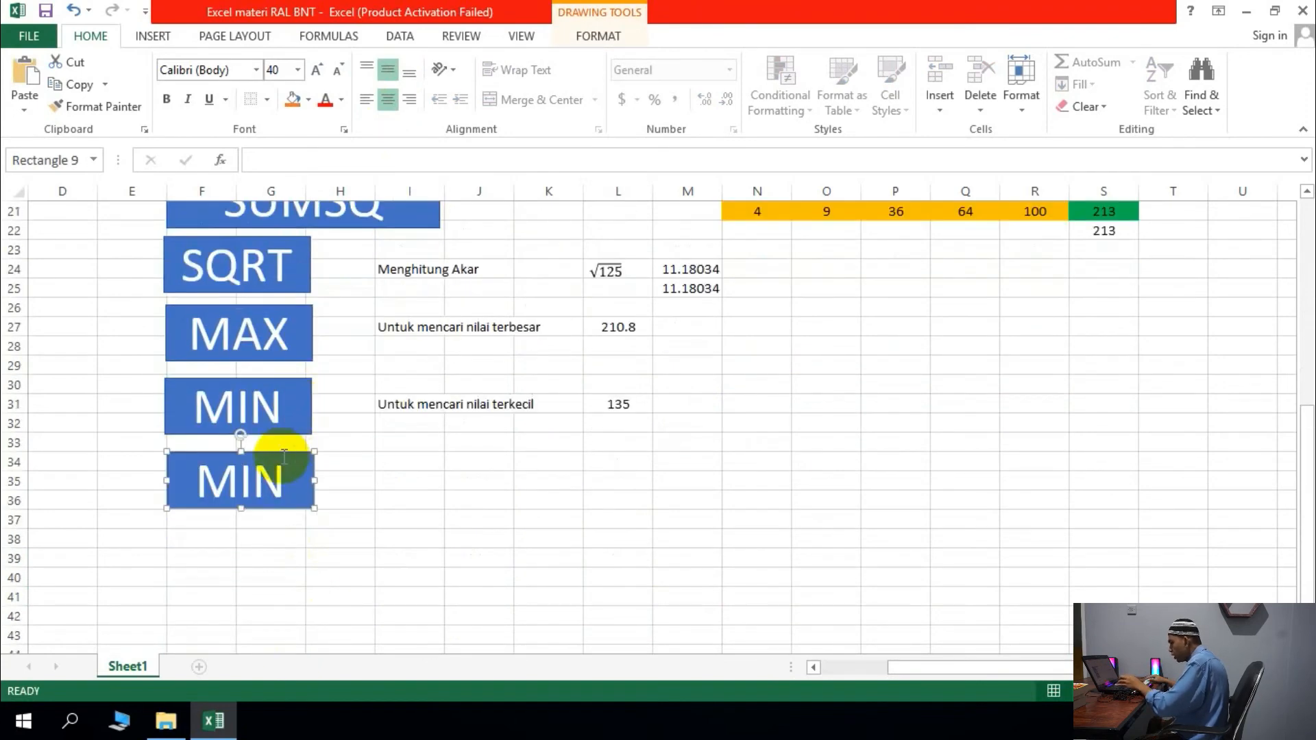
pyautogui.moveTo(279, 488); pyautogui.dragTo(211, 480)
pyautogui.write('ab')
pyautogui.press('BackSpace')
pyautogui.press('BackSpace')
pyautogui.write('ABS')
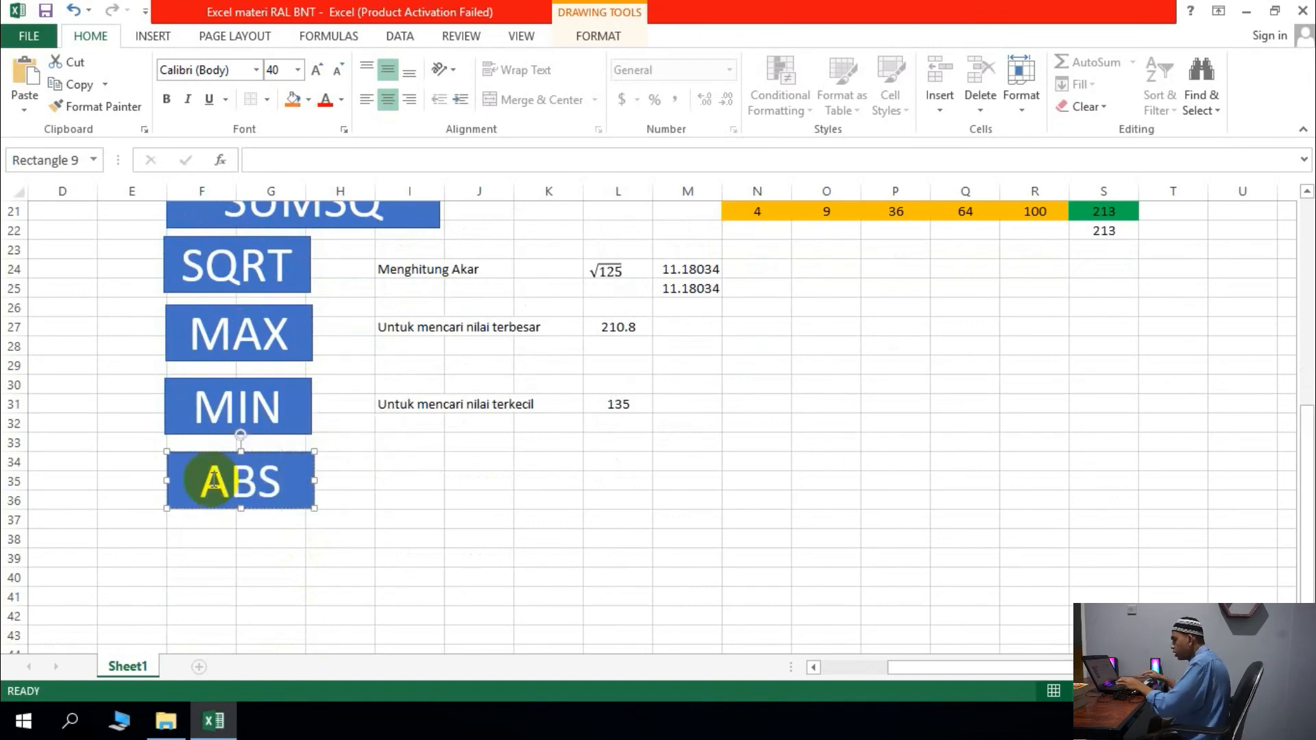
# Enter the sample values -5, -3 and -2 in I34:I36 beside the ABS box and center them.
pyautogui.click(430, 498)
pyautogui.scroll(3, 455, 484)
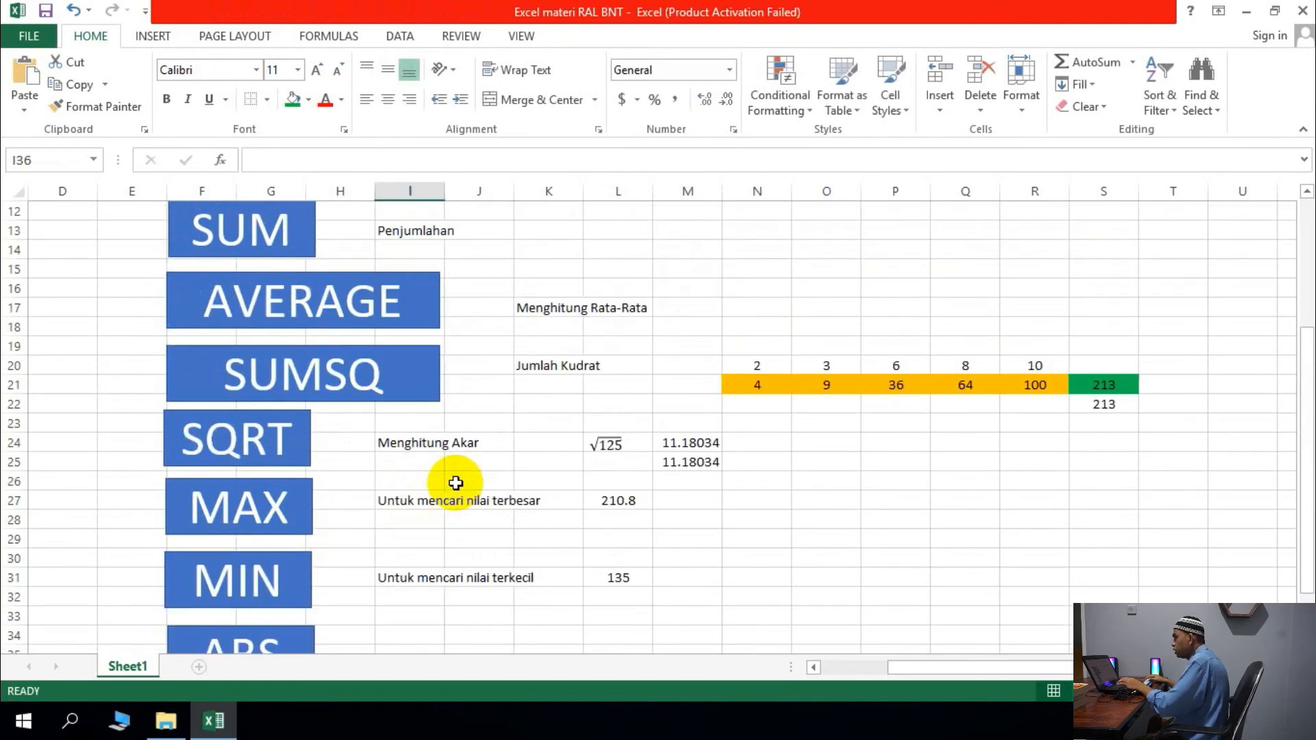
pyautogui.scroll(-2, 456, 483)
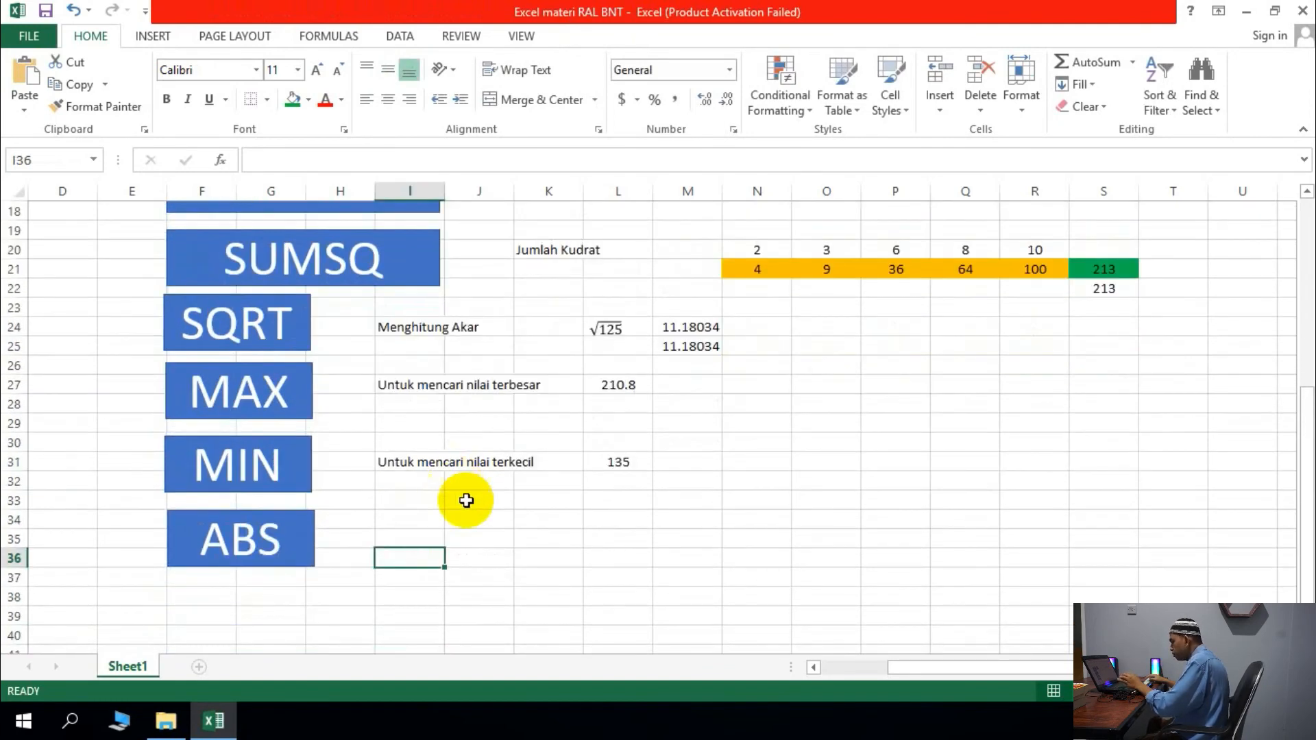
pyautogui.click(437, 524)
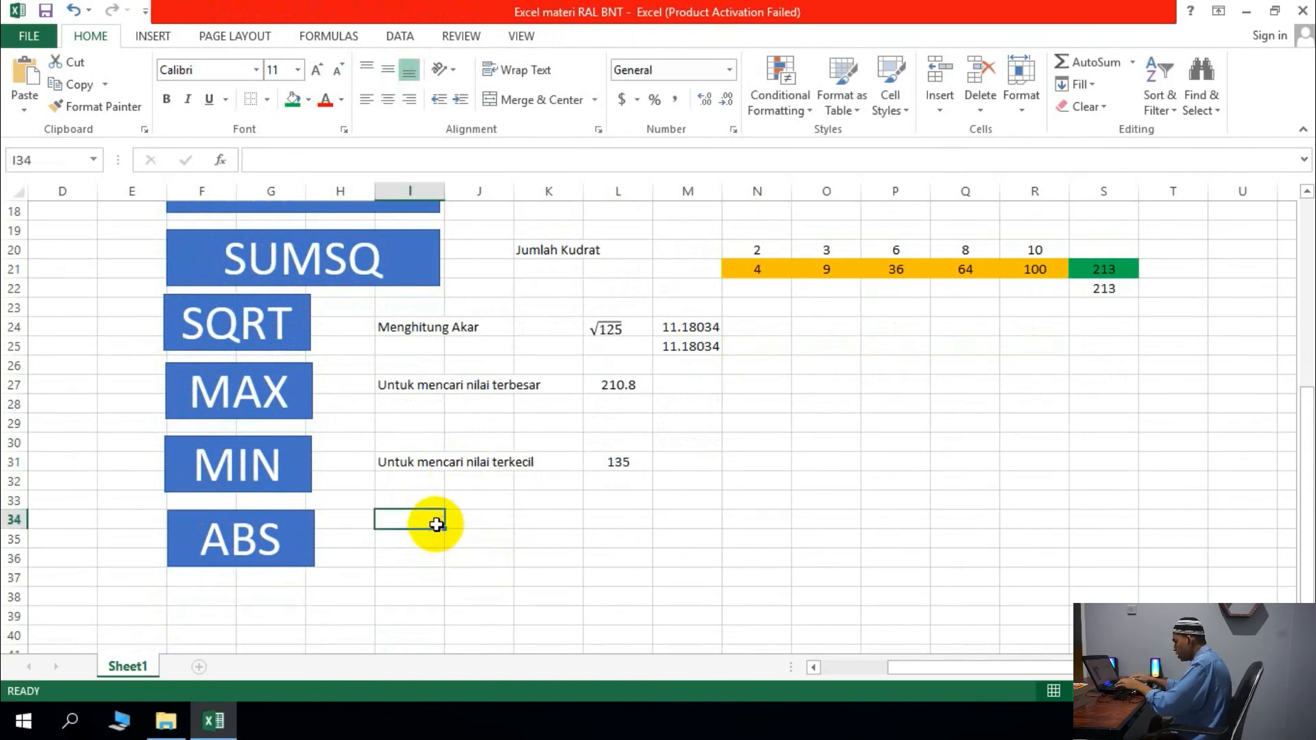
pyautogui.write('-5')
pyautogui.press('Return')
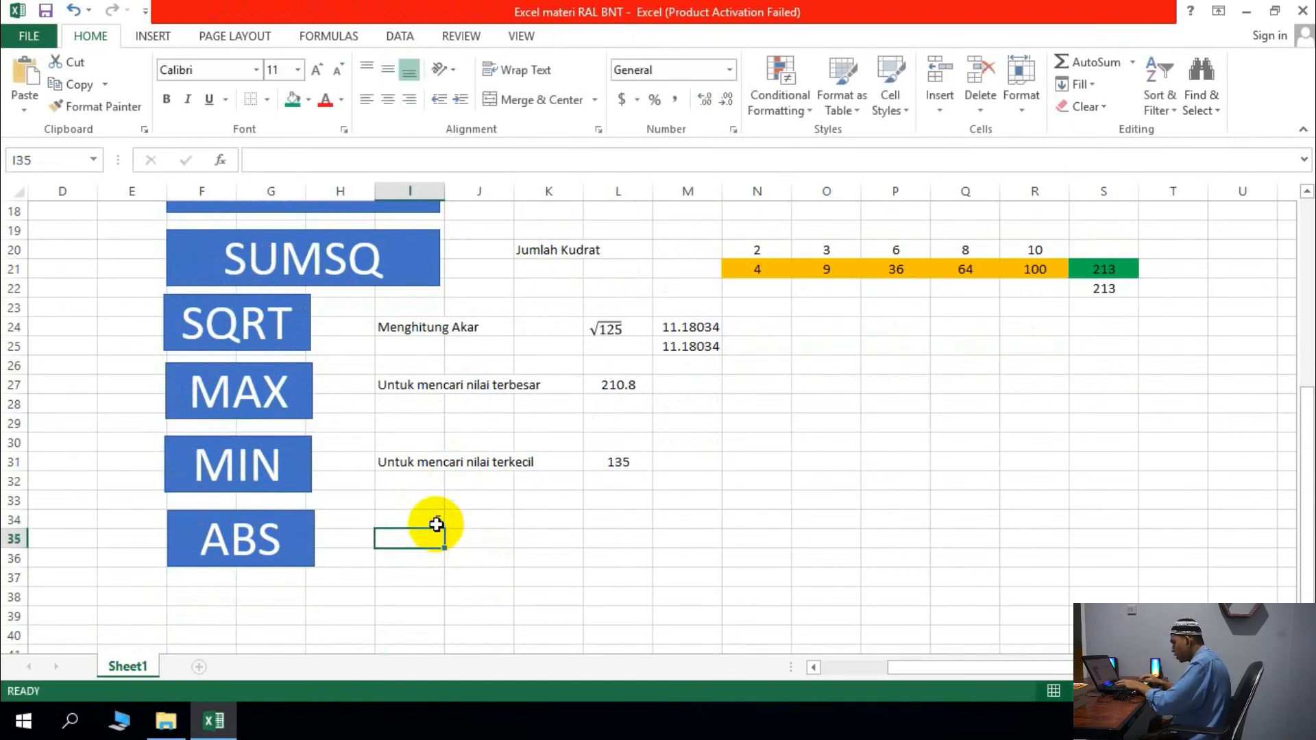
pyautogui.write('-3')
pyautogui.press('Return')
pyautogui.write('-2')
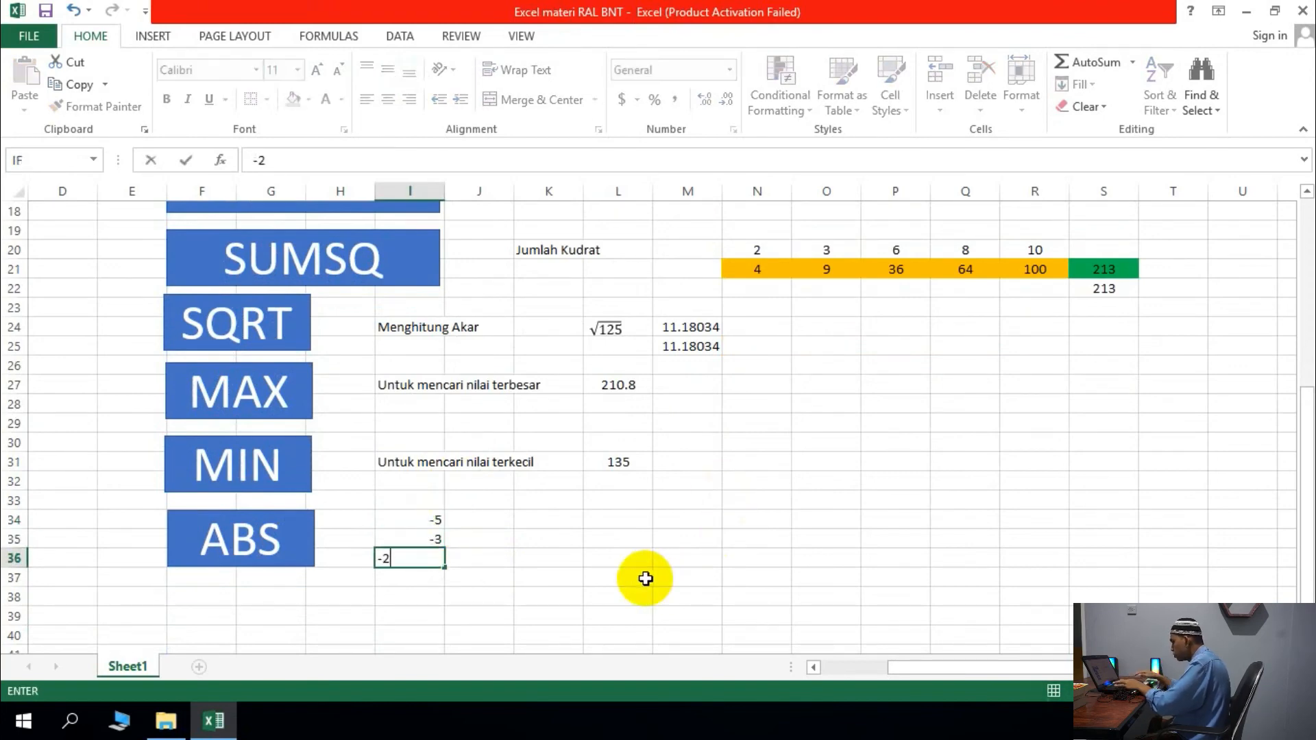
pyautogui.press('Return')
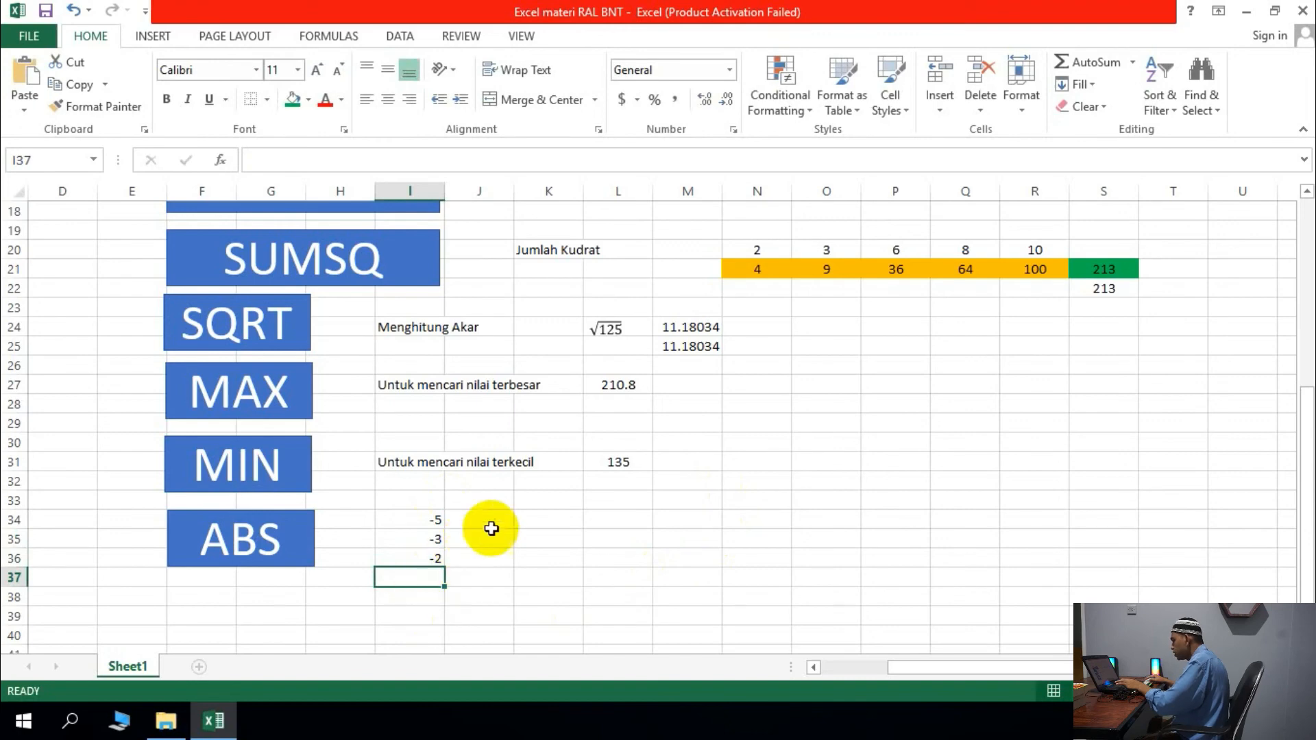
pyautogui.moveTo(432, 520); pyautogui.dragTo(428, 576)
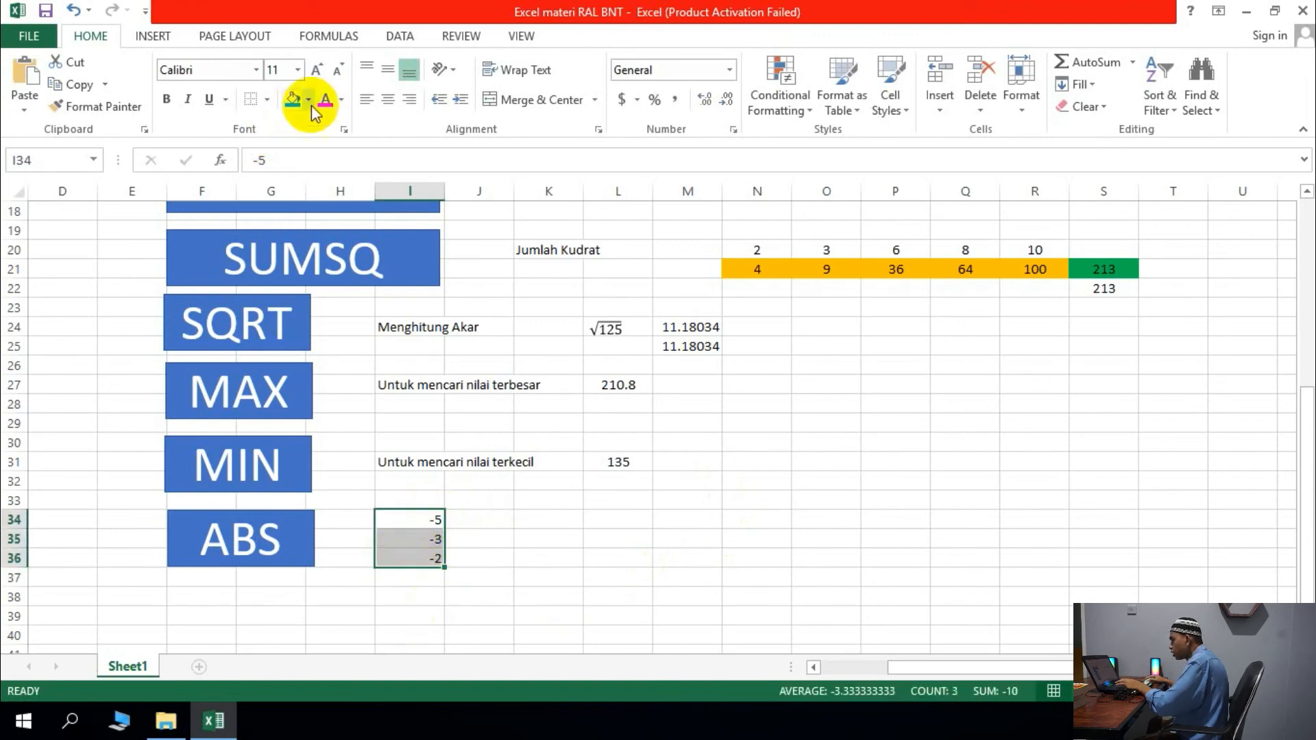
pyautogui.click(388, 99)
# Calculate the absolute value of the first sample number in K34 with =ABS(I34).
pyautogui.click(530, 520)
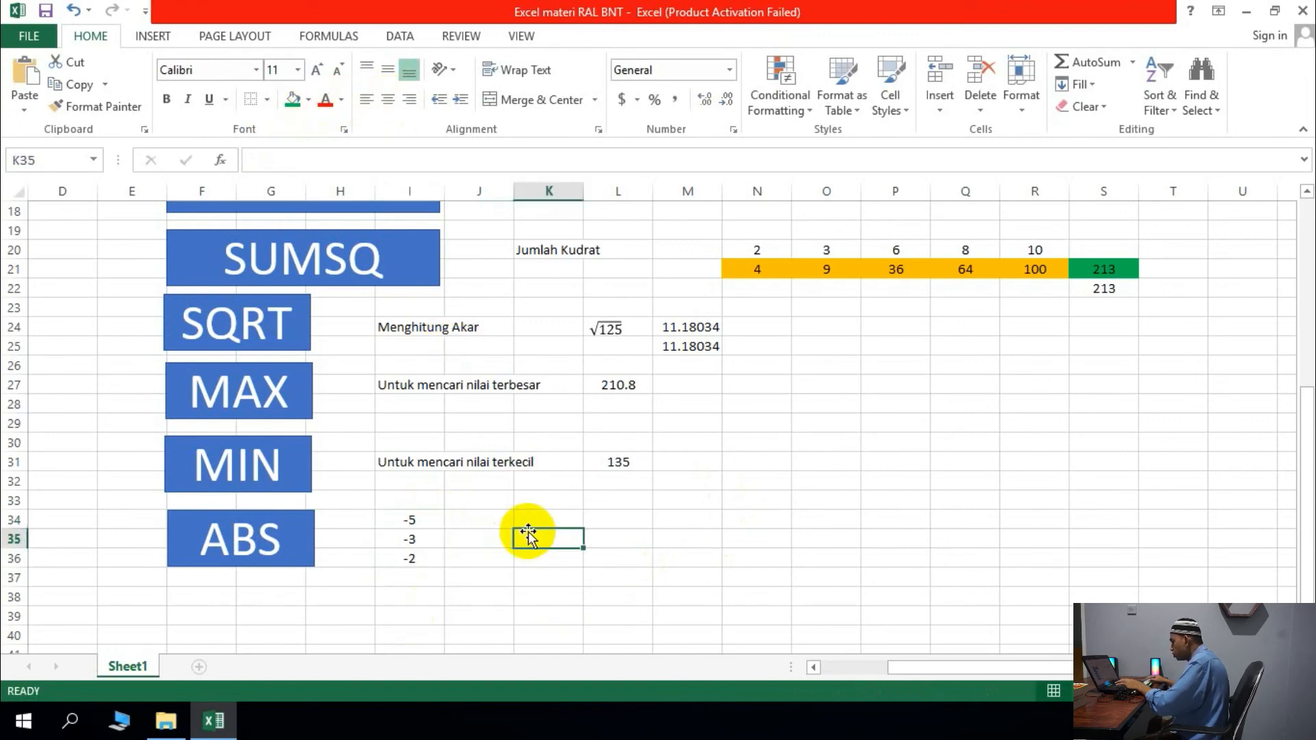
pyautogui.write('=Q')
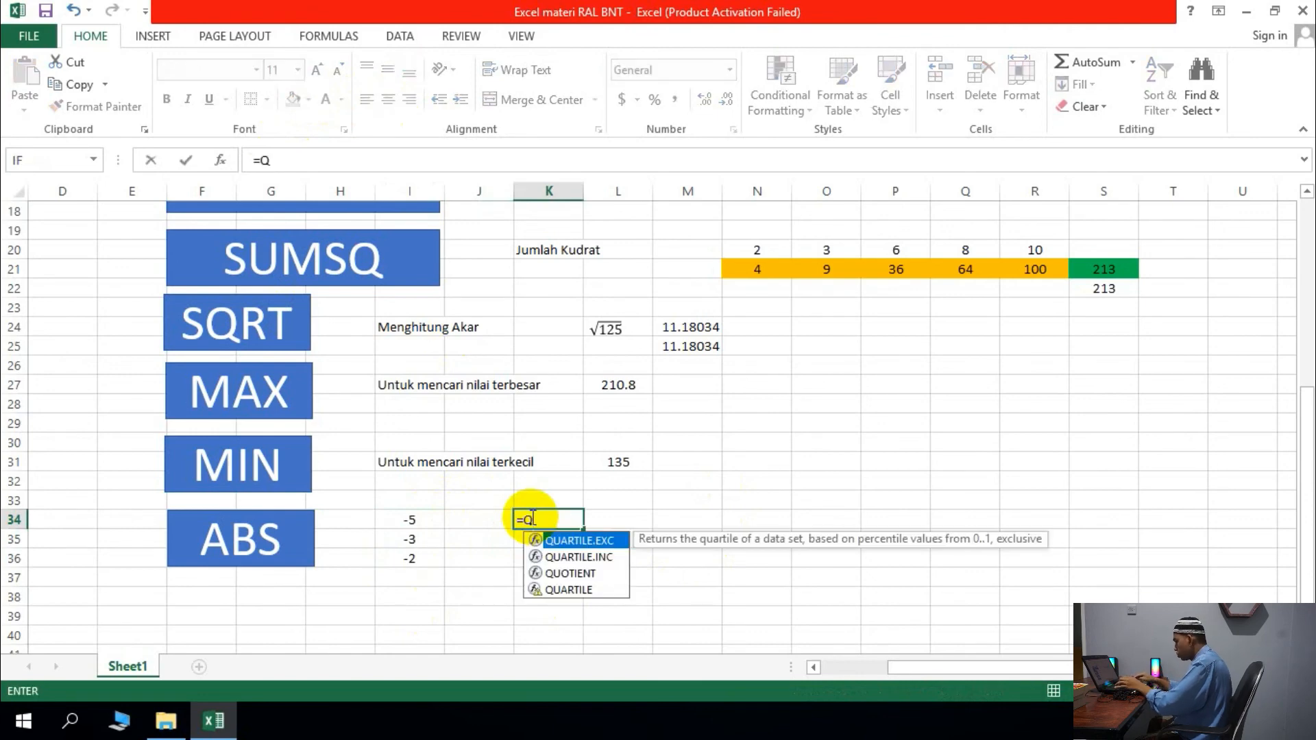
pyautogui.press('BackSpace')
pyautogui.write('ABS')
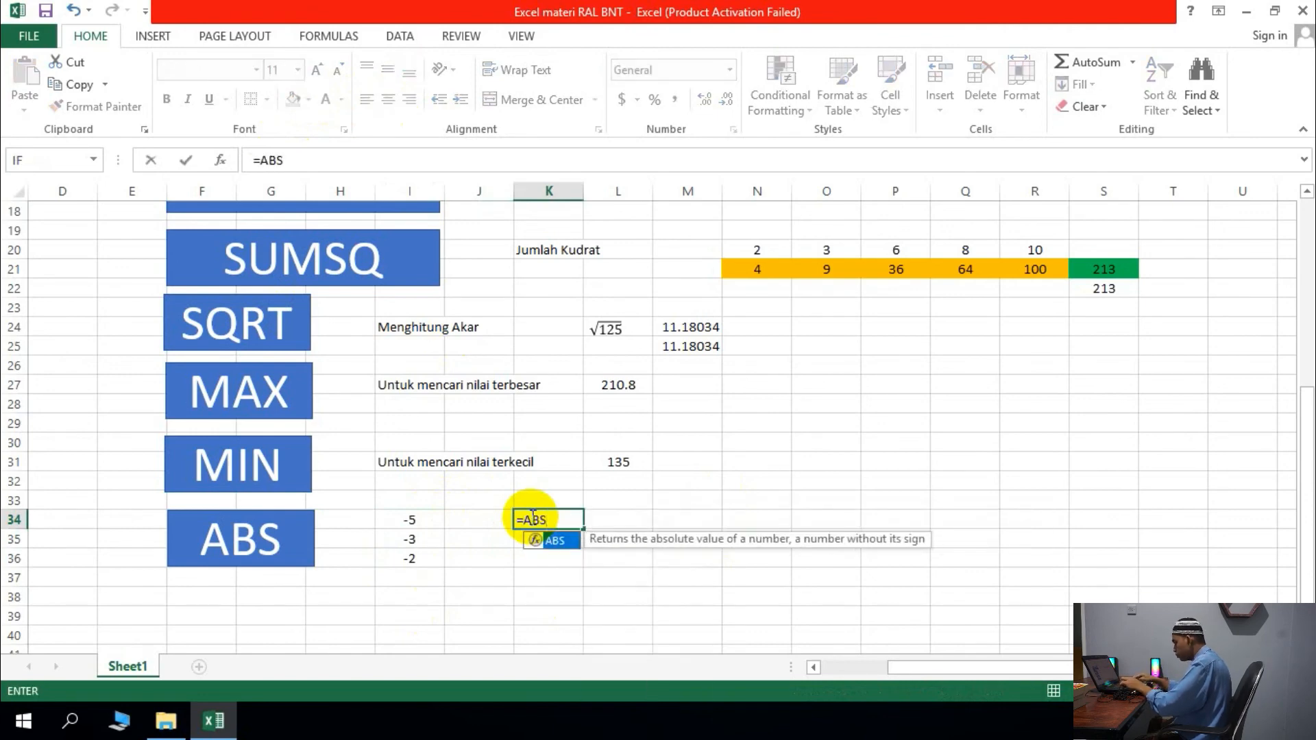
pyautogui.write('(')
pyautogui.click(433, 521)
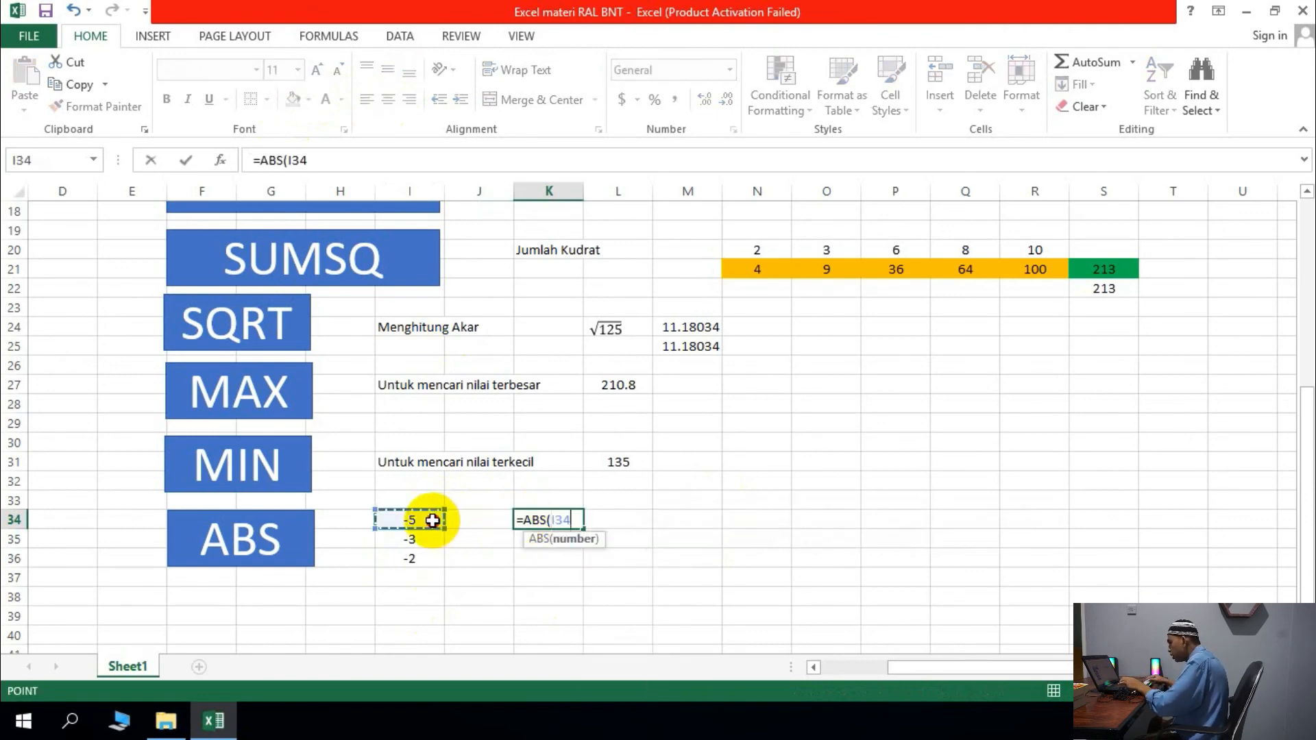
pyautogui.press('Return')
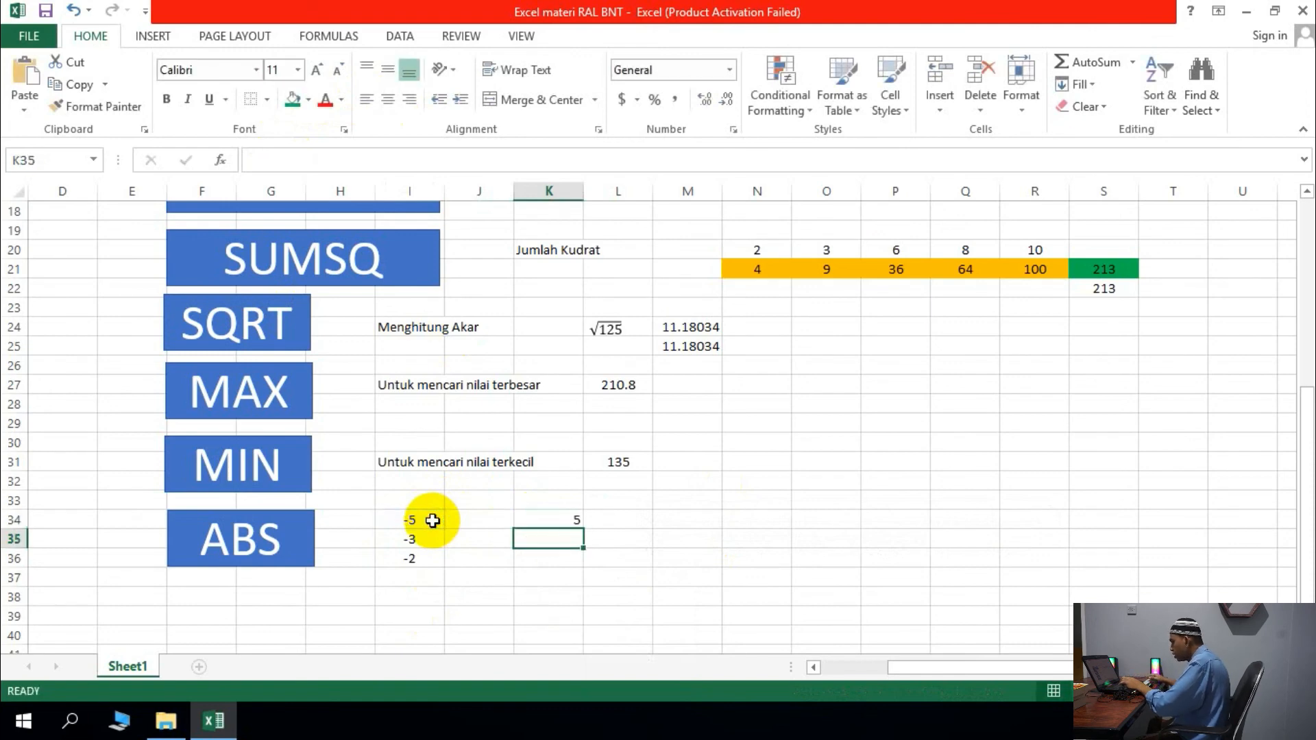
# Fill the ABS formula from K34 down to K36 and center the three results.
pyautogui.click(561, 523)
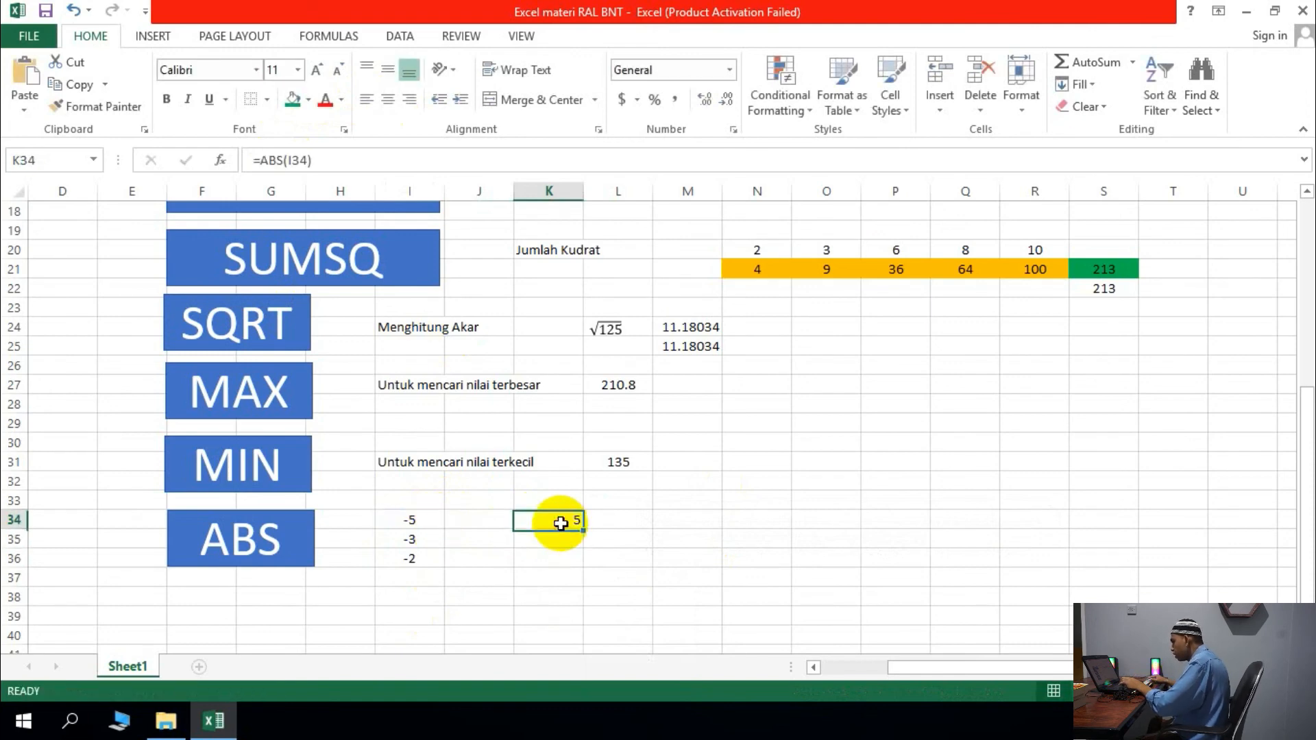
pyautogui.moveTo(582, 529); pyautogui.dragTo(586, 568)
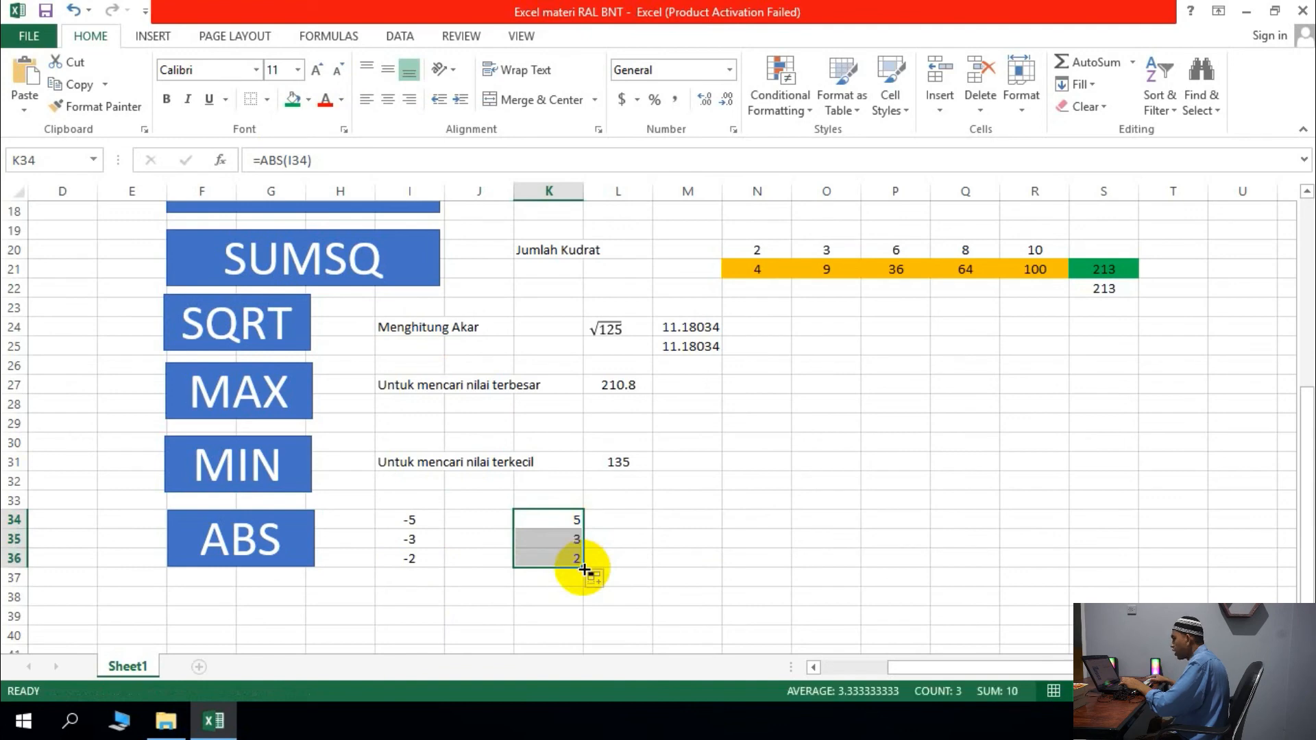
pyautogui.click(390, 101)
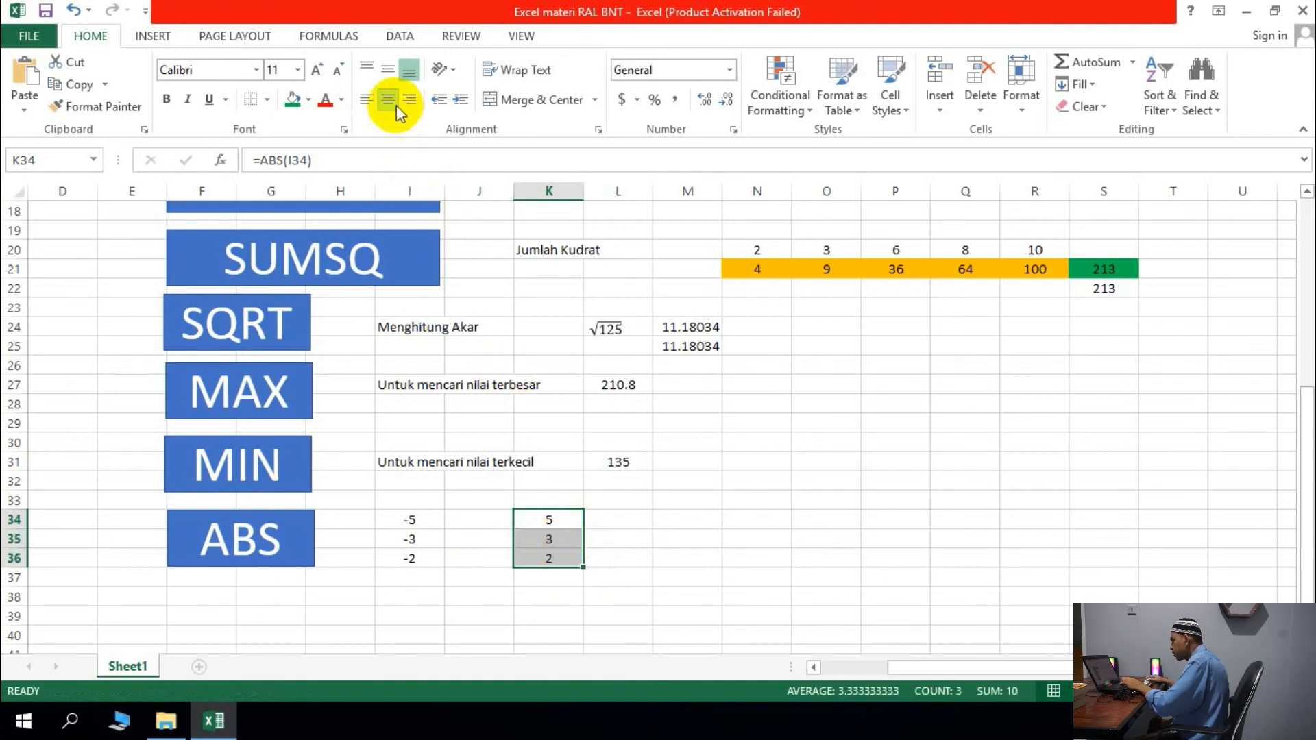
# Review all the function boxes with their descriptions and examples, from the treatment table down to ABS.
pyautogui.scroll(1, 661, 473)
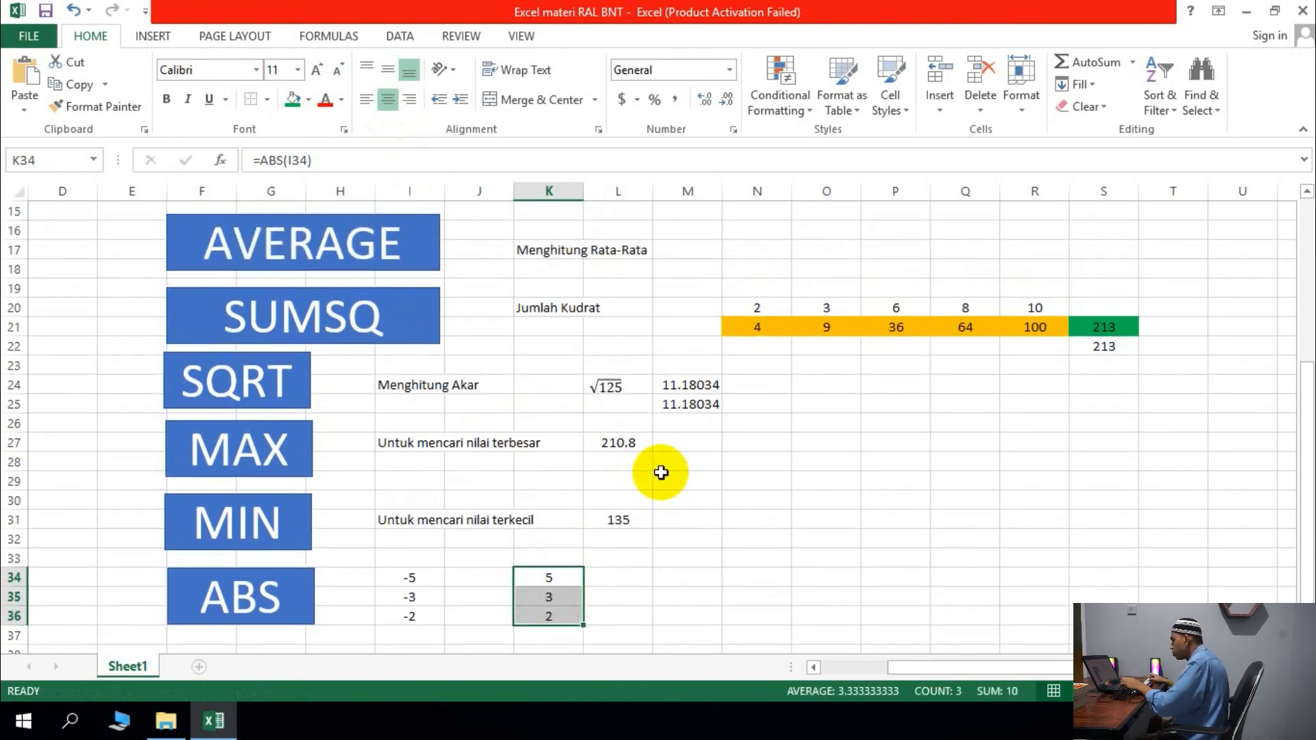
pyautogui.scroll(2, 661, 473)
pyautogui.scroll(-3, 661, 472)
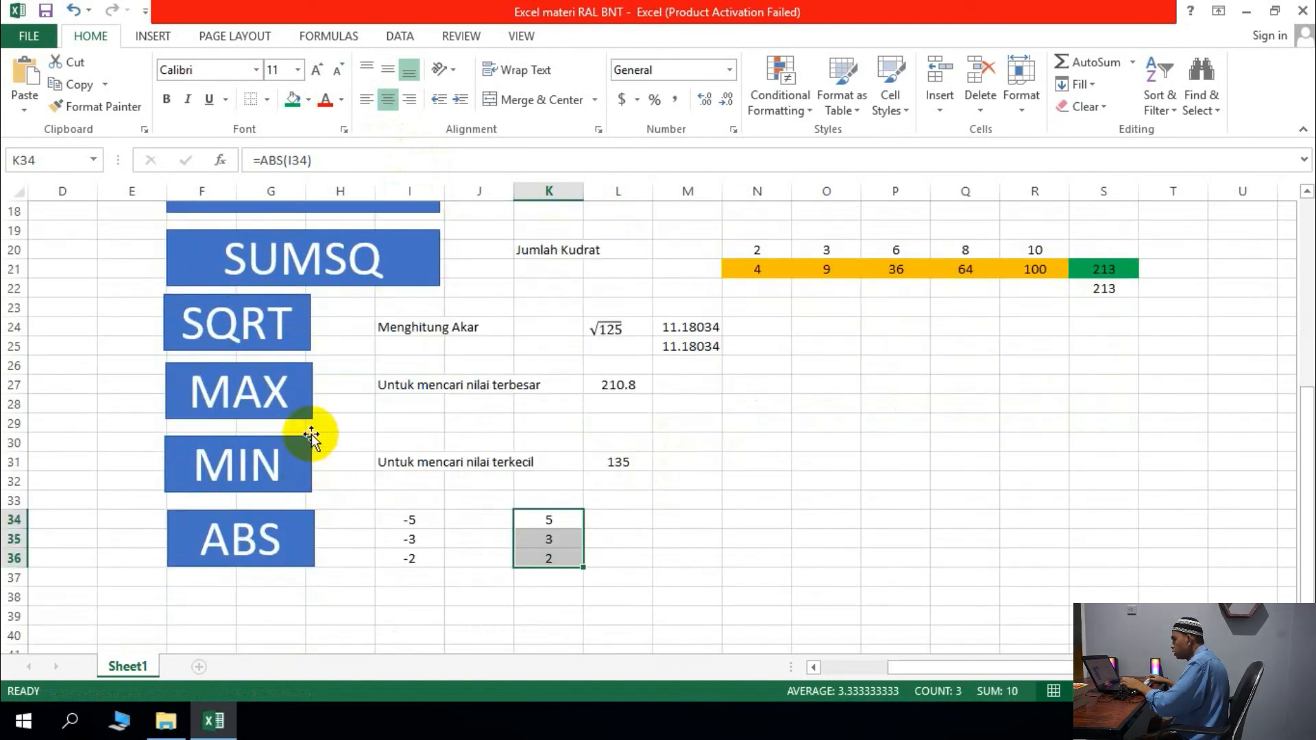
pyautogui.scroll(2, 308, 435)
pyautogui.scroll(1, 288, 331)
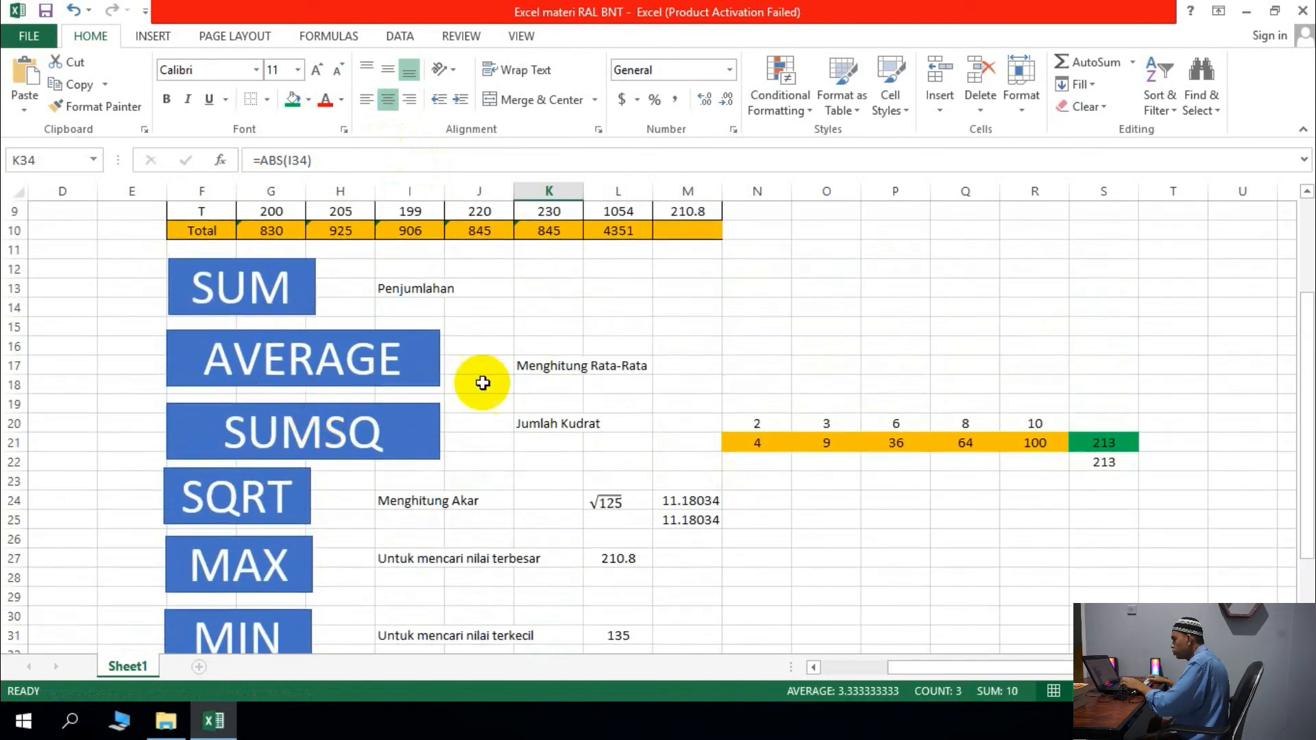
pyautogui.scroll(2, 530, 395)
pyautogui.scroll(-2, 530, 395)
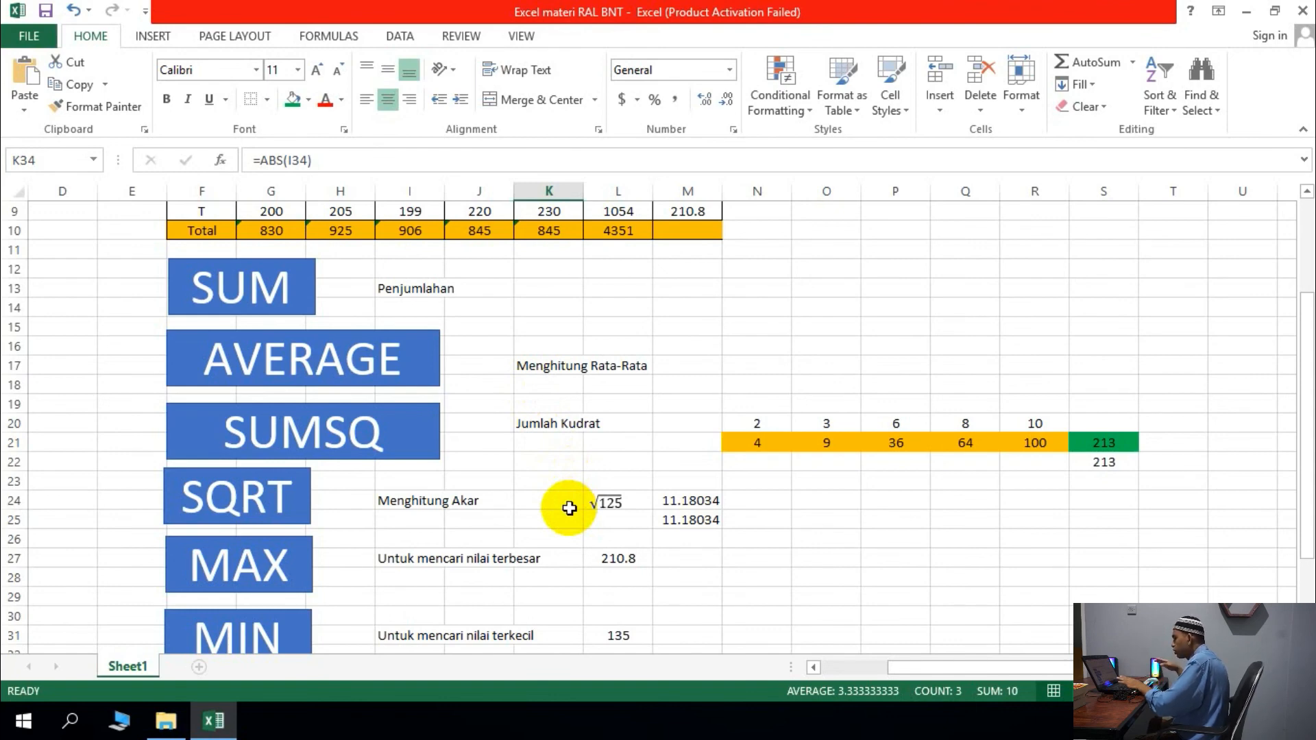
pyautogui.scroll(-3, 569, 508)
pyautogui.scroll(3, 559, 505)
pyautogui.scroll(-1, 559, 503)
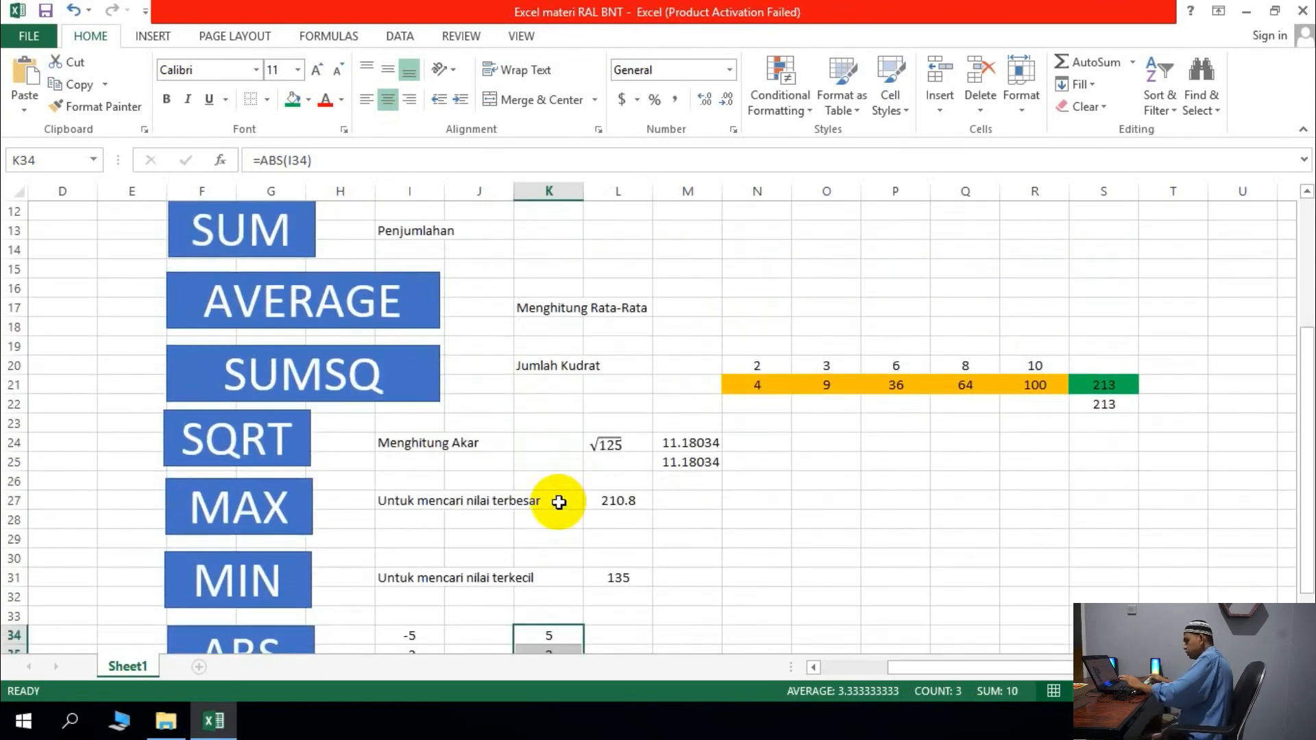